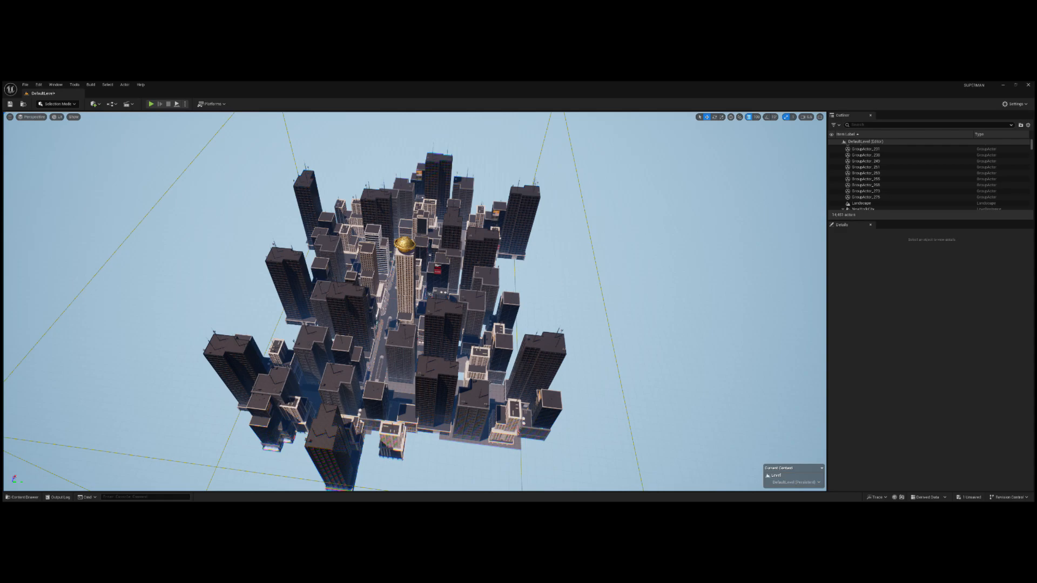
- Inspect the golden globe on top of the central tower, selecting it and then clearing the selection
{"action": "right_click_drag", "start_coordinate": [405, 270], "coordinate": [350, 238]}
{"action": "key", "text": "w"}
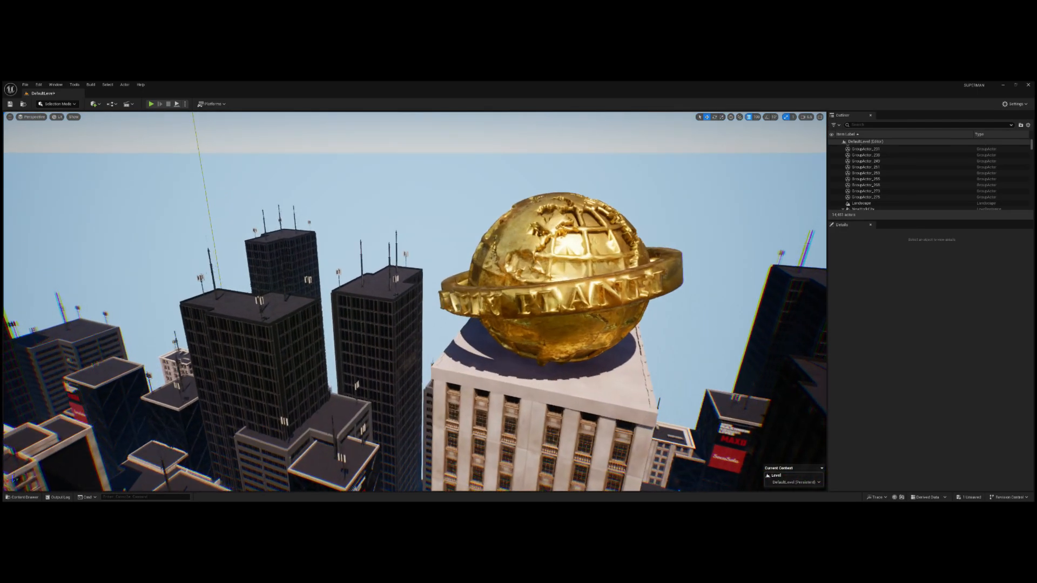
{"action": "right_click_drag", "start_coordinate": [464, 289], "coordinate": [462, 259]}
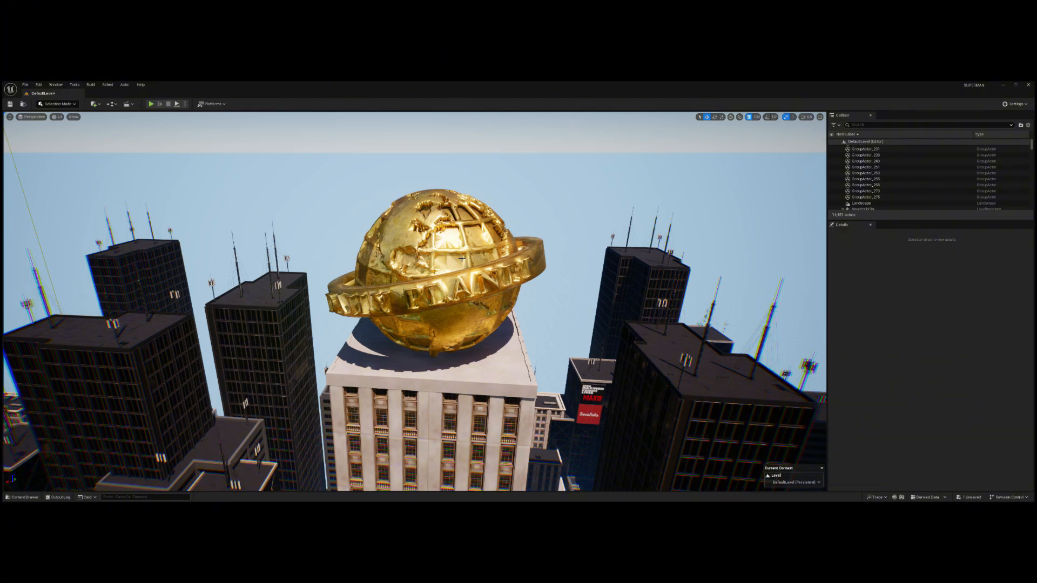
{"action": "left_click", "coordinate": [462, 259]}
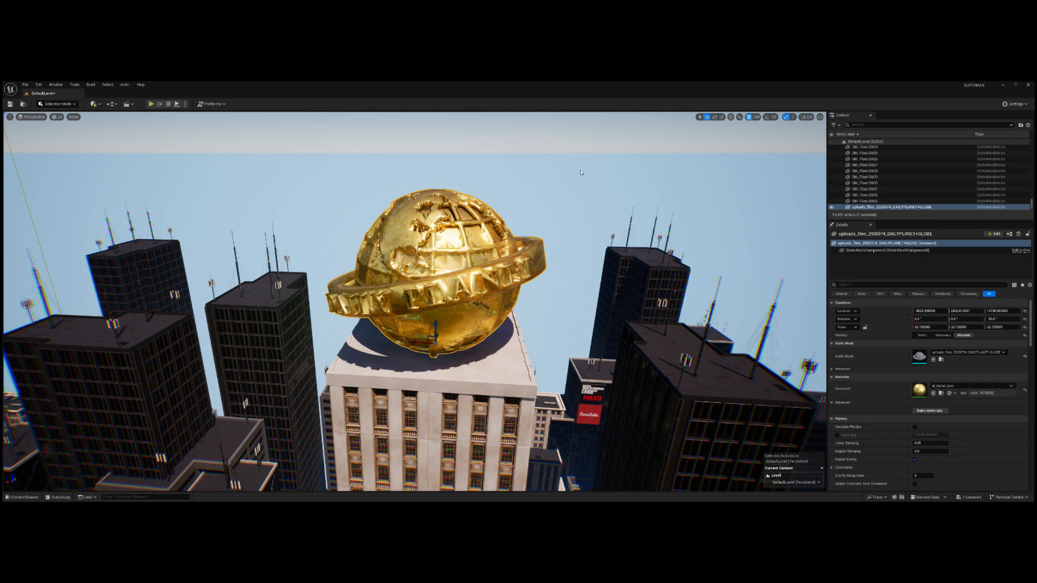
{"action": "left_click", "coordinate": [581, 189]}
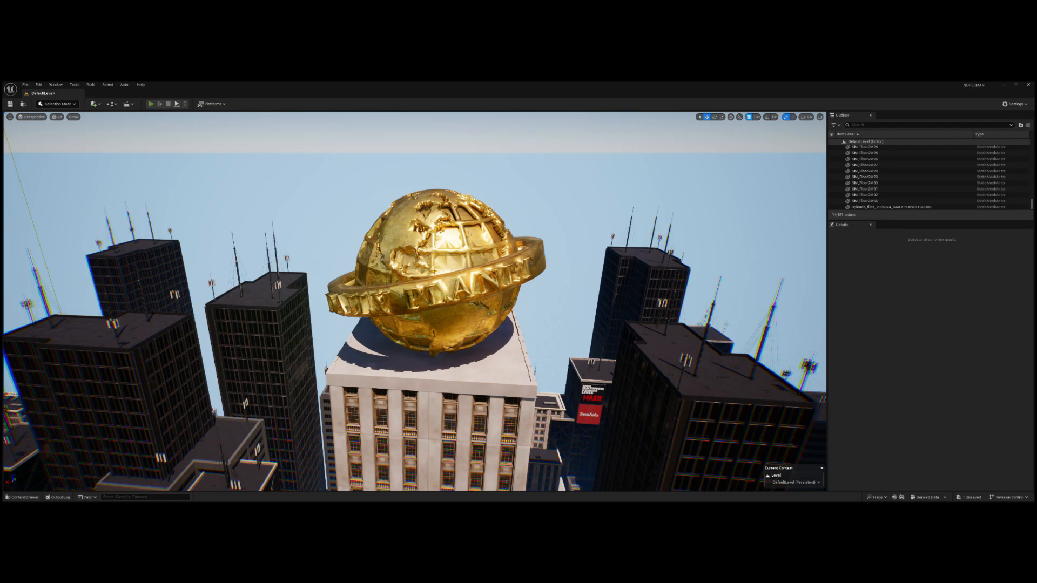
- Start play-testing the level and test the Superman character's walking and flying on and around the rooftop
{"action": "key", "text": "alt+p"}
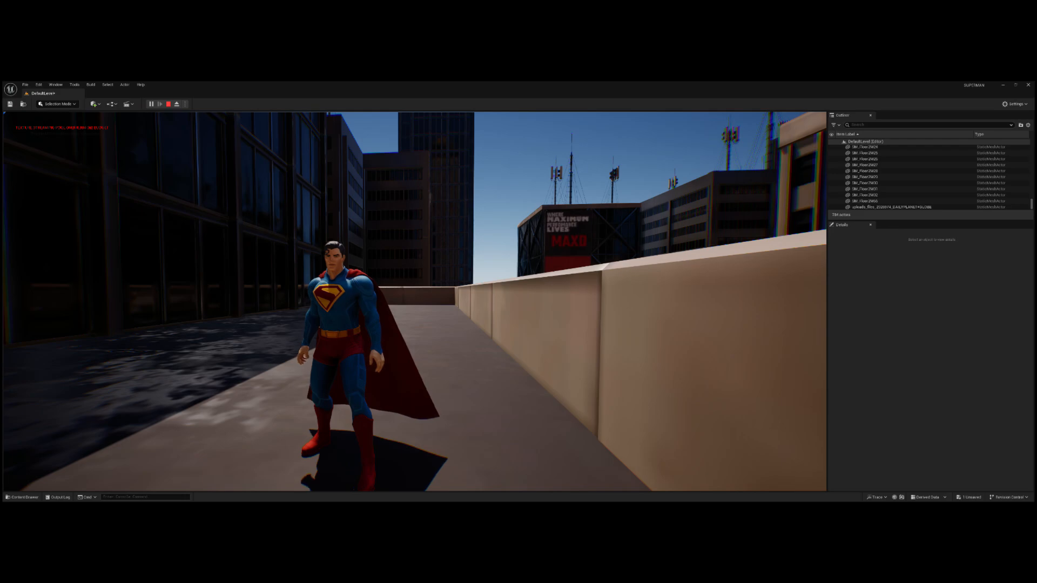
{"action": "key", "text": "w"}
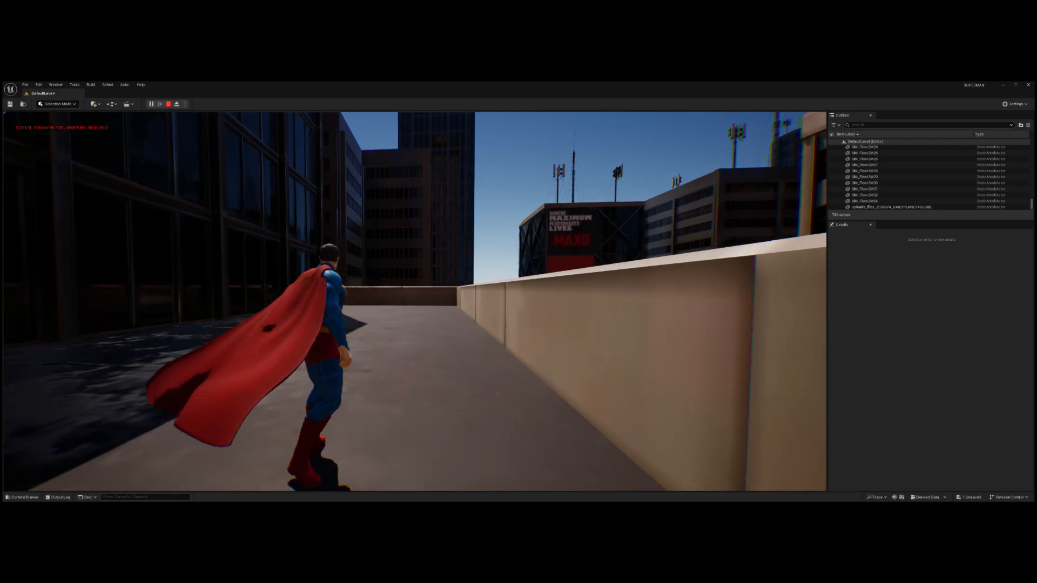
{"action": "key", "text": "w"}
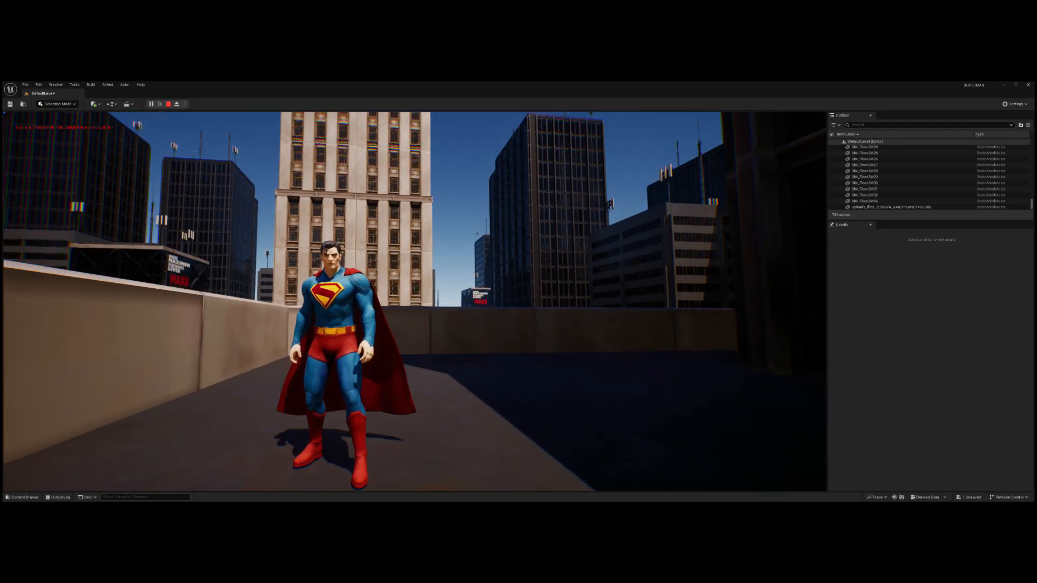
{"action": "key", "text": "w"}
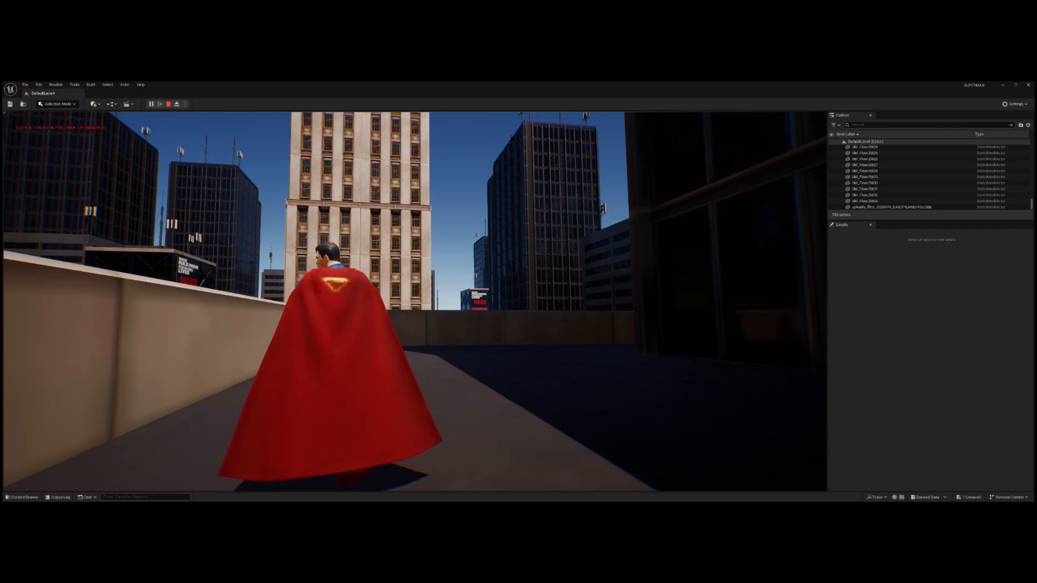
{"action": "key", "text": "space"}
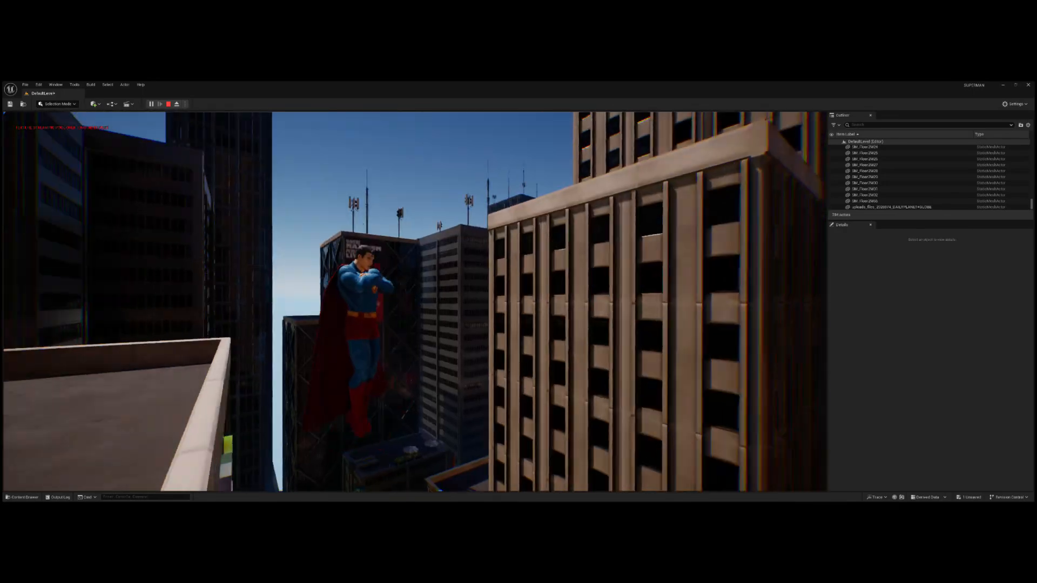
{"action": "key", "text": "w"}
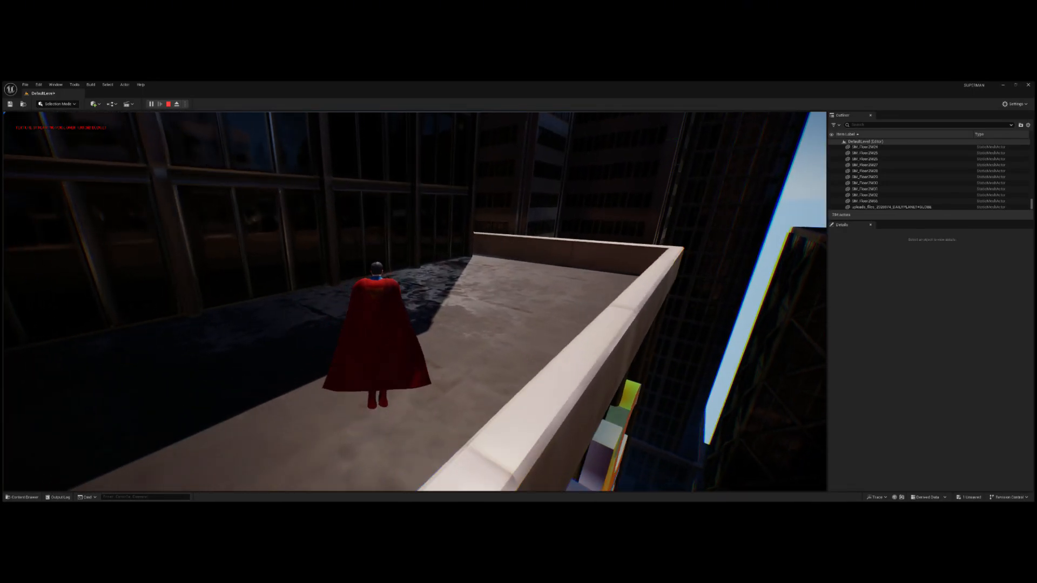
{"action": "key", "text": "w"}
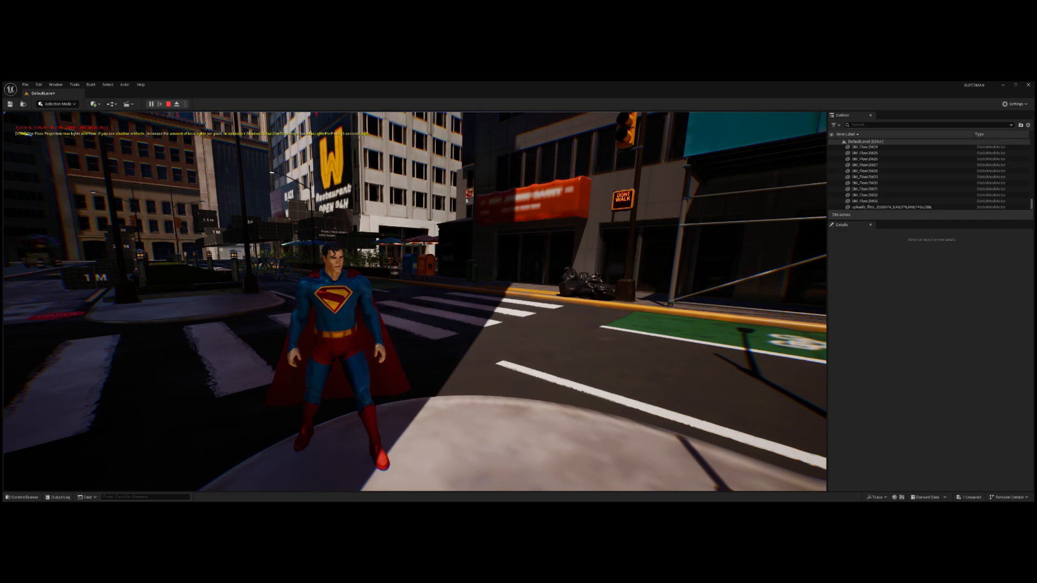
- Walk the character across the street crossing and test its aimed attack
{"action": "key", "text": "w"}
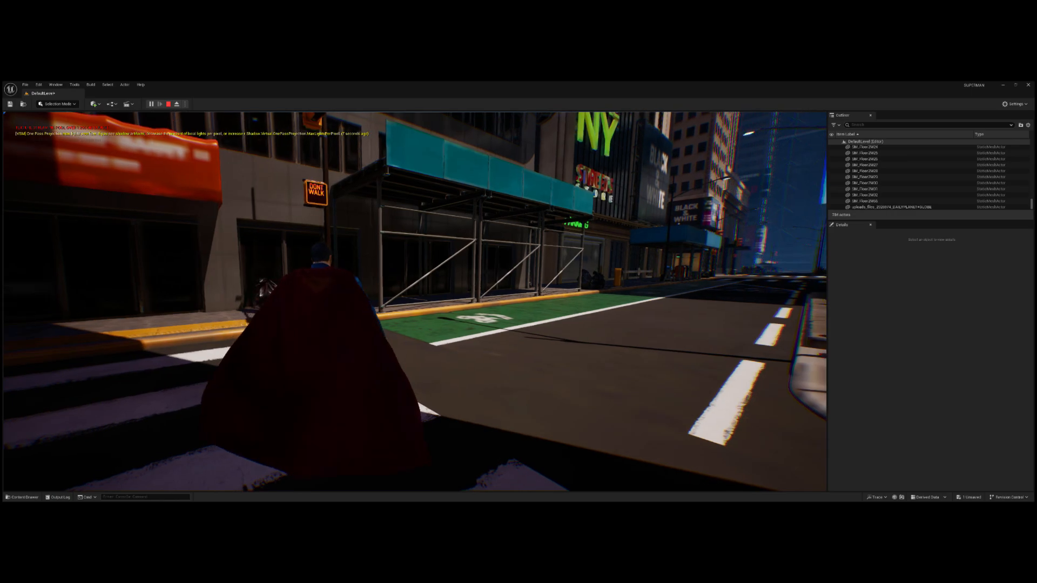
{"action": "left_click", "coordinate": [415, 301]}
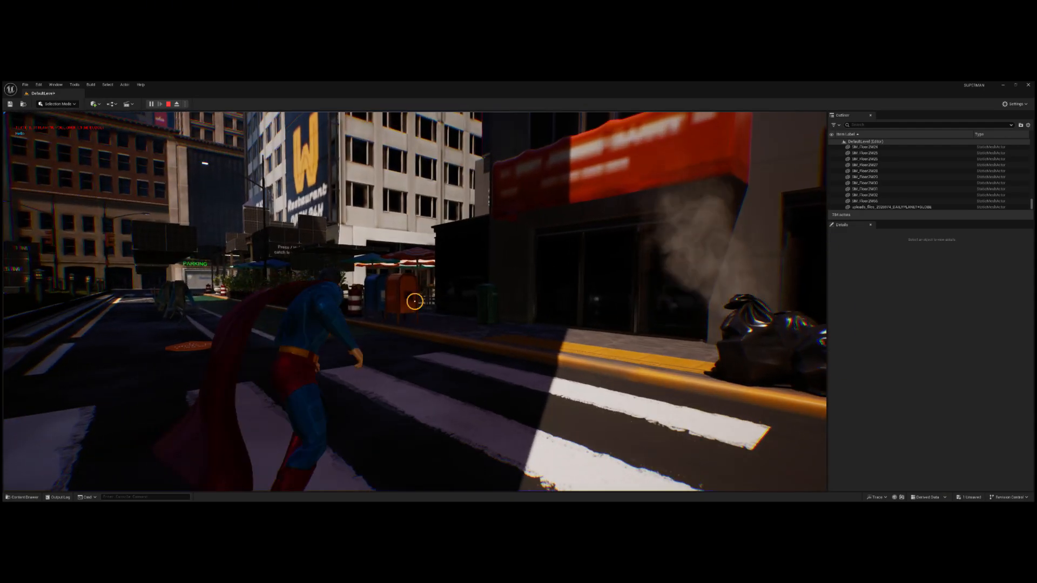
{"action": "left_click", "coordinate": [415, 301]}
{"action": "left_click", "coordinate": [414, 301]}
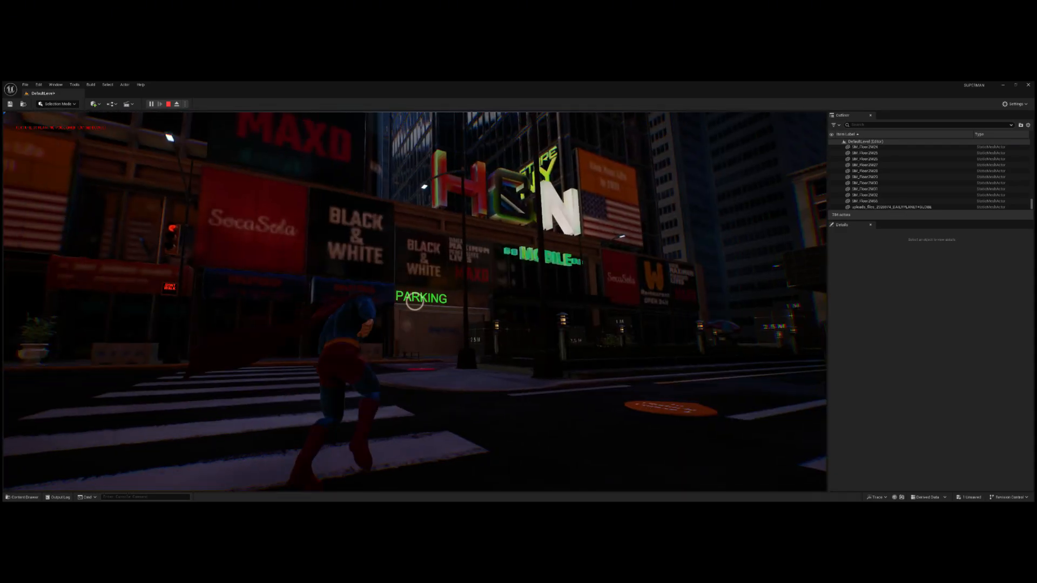
- Test the character's running along the street and its flight beneath the city, and stop the play session
{"action": "key", "text": "w"}
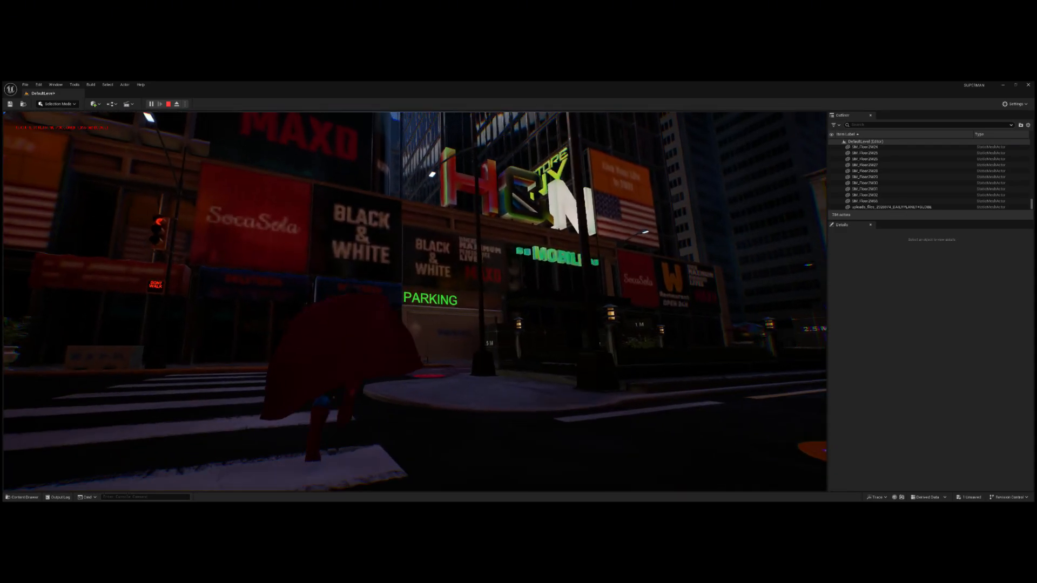
{"action": "key", "text": "w"}
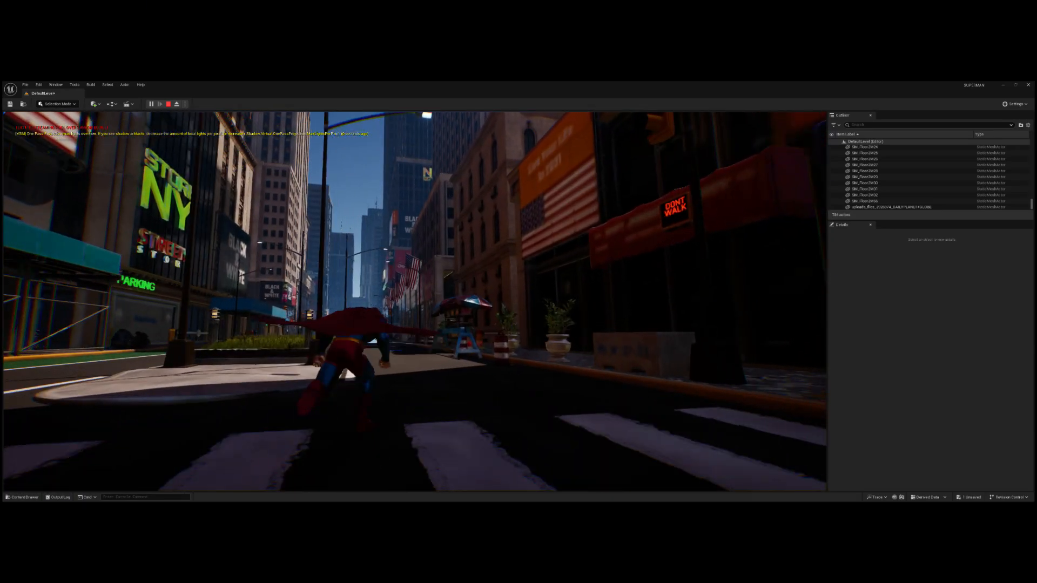
{"action": "key", "text": "w"}
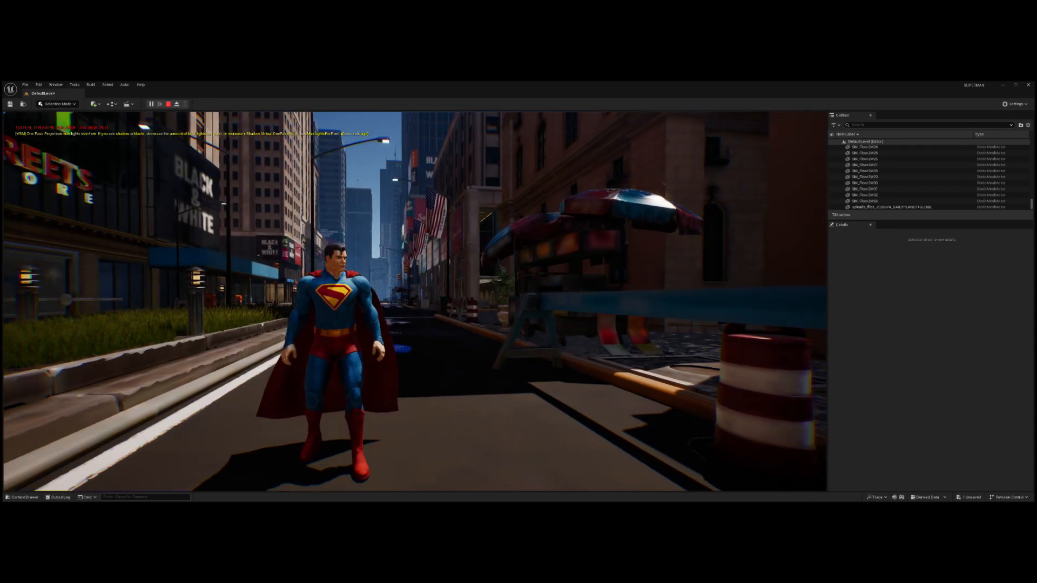
{"action": "key", "text": "w"}
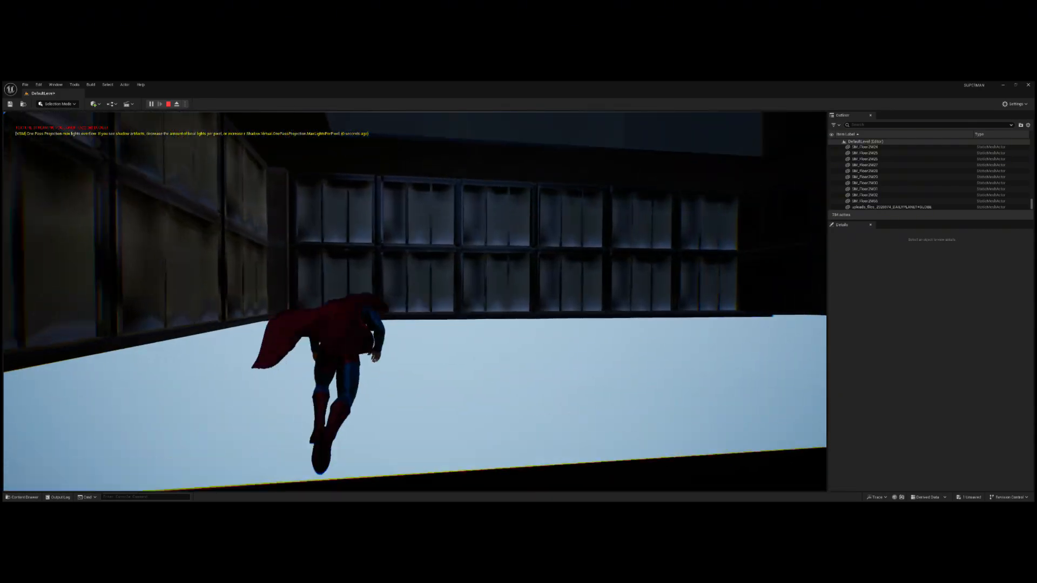
{"action": "key", "text": "w"}
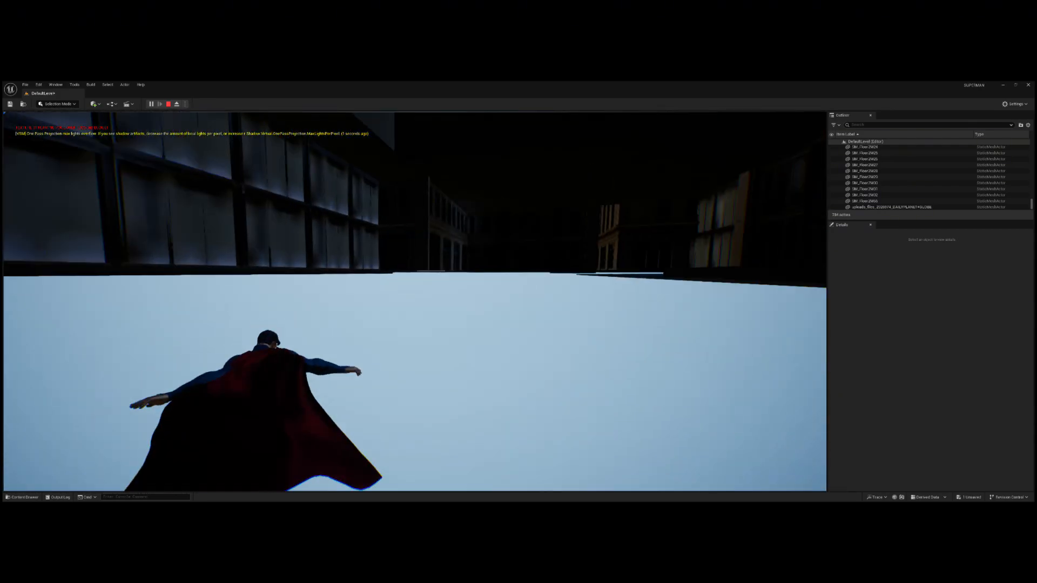
{"action": "key", "text": "shift"}
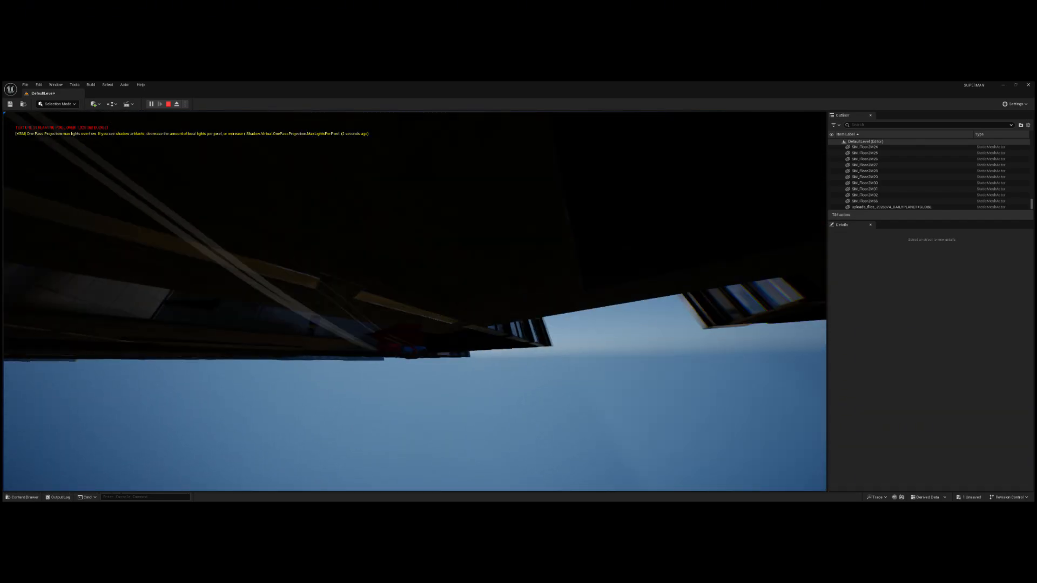
{"action": "key", "text": "Escape"}
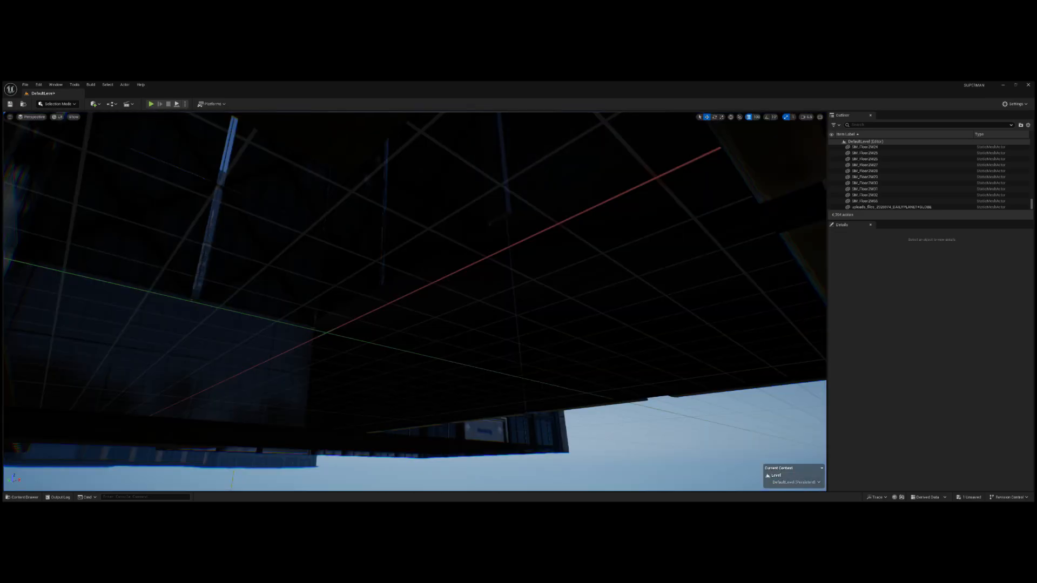
- Examine the whole city block layout and the globe tower from above in the editor viewport
{"action": "right_click_drag", "start_coordinate": [415, 302], "coordinate": [370, 336]}
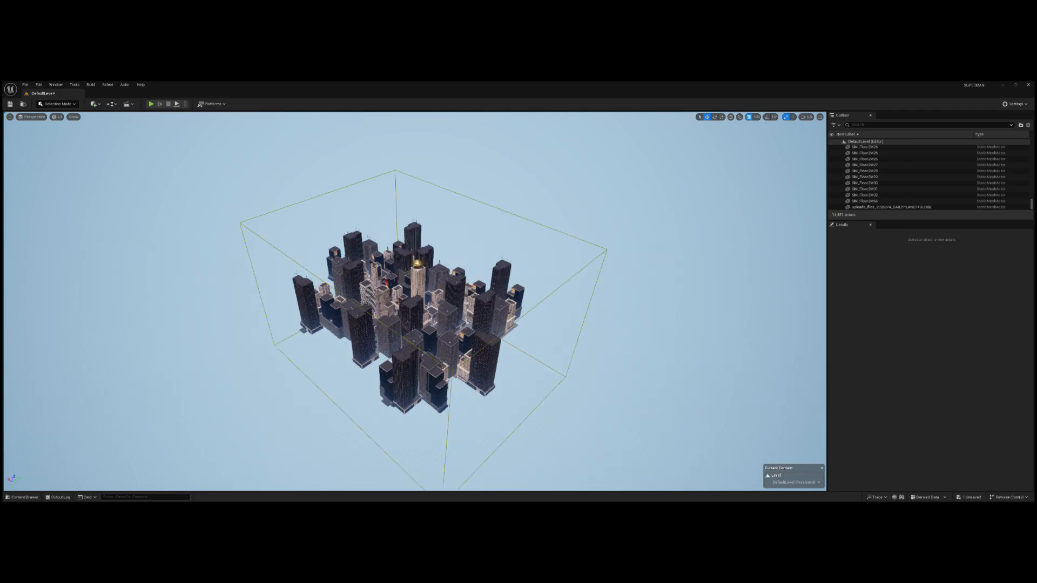
{"action": "key", "text": "w"}
{"action": "right_click_drag", "start_coordinate": [415, 301], "coordinate": [333, 346]}
{"action": "key", "text": "w"}
{"action": "key", "text": "w"}
{"action": "key", "text": "w"}
{"action": "key", "text": "s"}
{"action": "right_click_drag", "start_coordinate": [568, 352], "coordinate": [401, 384]}
{"action": "key", "text": "w"}
{"action": "key", "text": "s"}
{"action": "key", "text": "s"}
{"action": "key", "text": "d"}
{"action": "key", "text": "w"}
{"action": "key", "text": "w"}
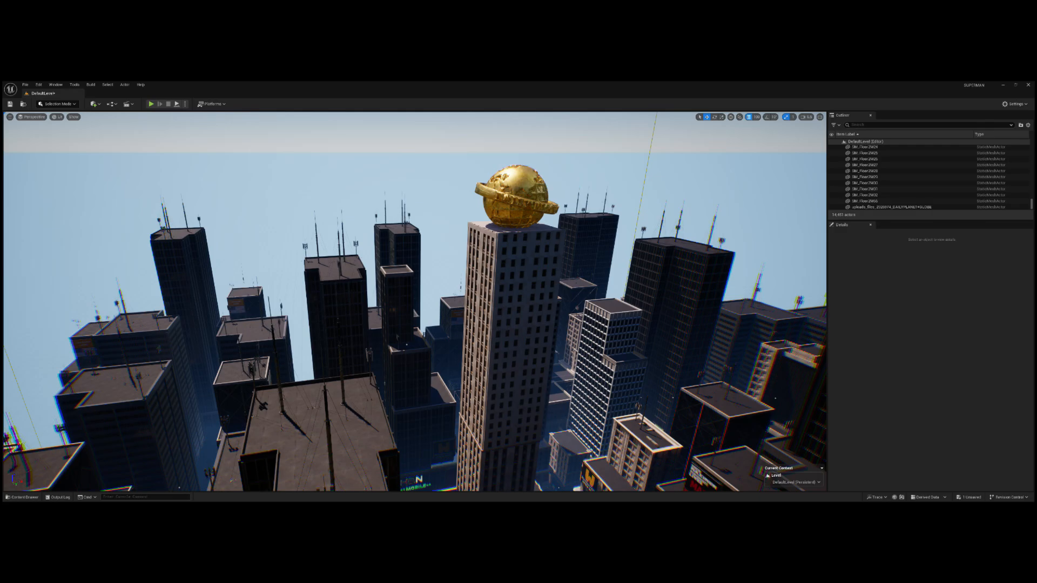
- Examine the street-level storefronts, signs and crosswalk between the buildings in the editor viewport
{"action": "key", "text": "w"}
{"action": "right_click_drag", "start_coordinate": [401, 383], "coordinate": [529, 413]}
{"action": "key", "text": "w"}
{"action": "key", "text": "w"}
{"action": "key", "text": "s"}
{"action": "key", "text": "w"}
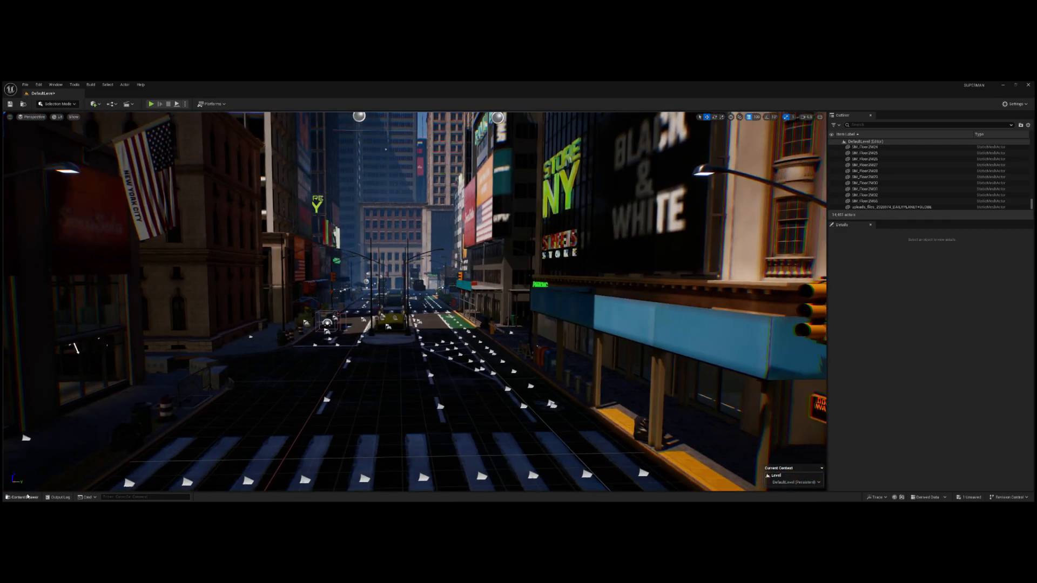
- Open the Content Drawer and look through the NewYorkCity and StarterContent folders
{"action": "left_click", "coordinate": [24, 497]}
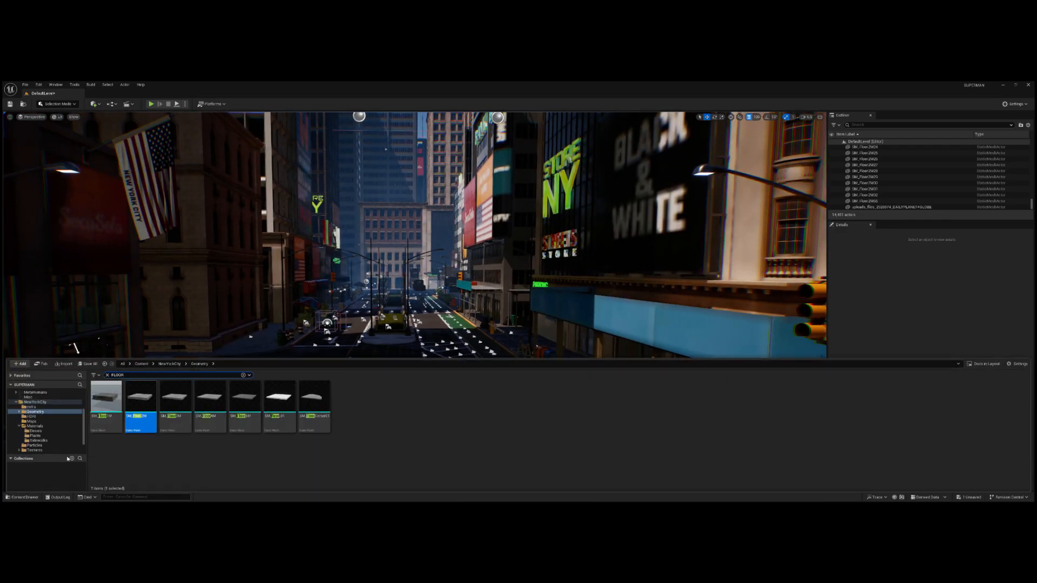
{"action": "left_click", "coordinate": [31, 407]}
{"action": "left_click", "coordinate": [17, 402]}
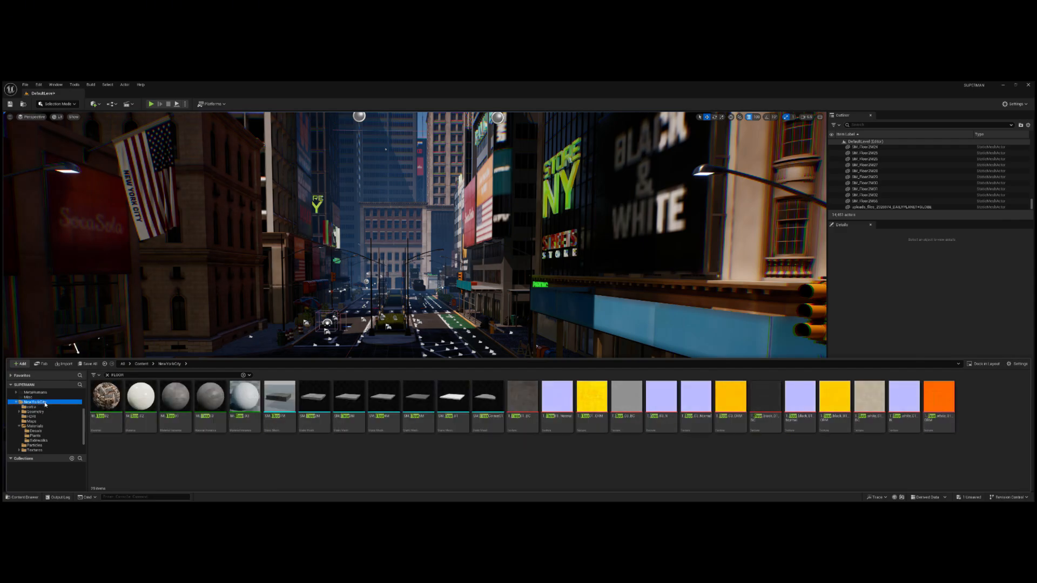
{"action": "left_click", "coordinate": [16, 403]}
{"action": "scroll", "coordinate": [32, 421], "scroll_direction": "up", "scroll_amount": 2}
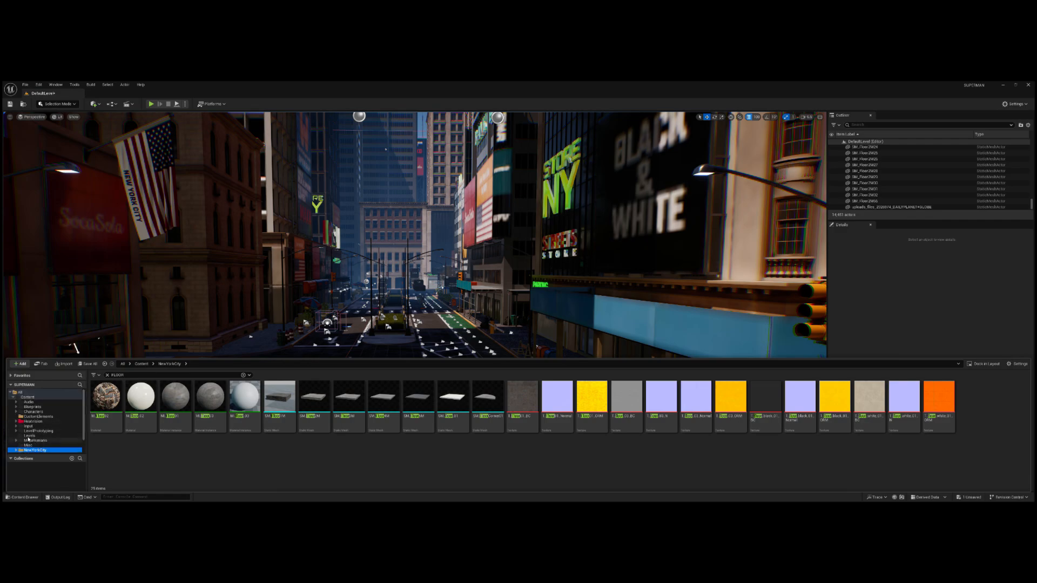
{"action": "scroll", "coordinate": [31, 443], "scroll_direction": "down", "scroll_amount": 2}
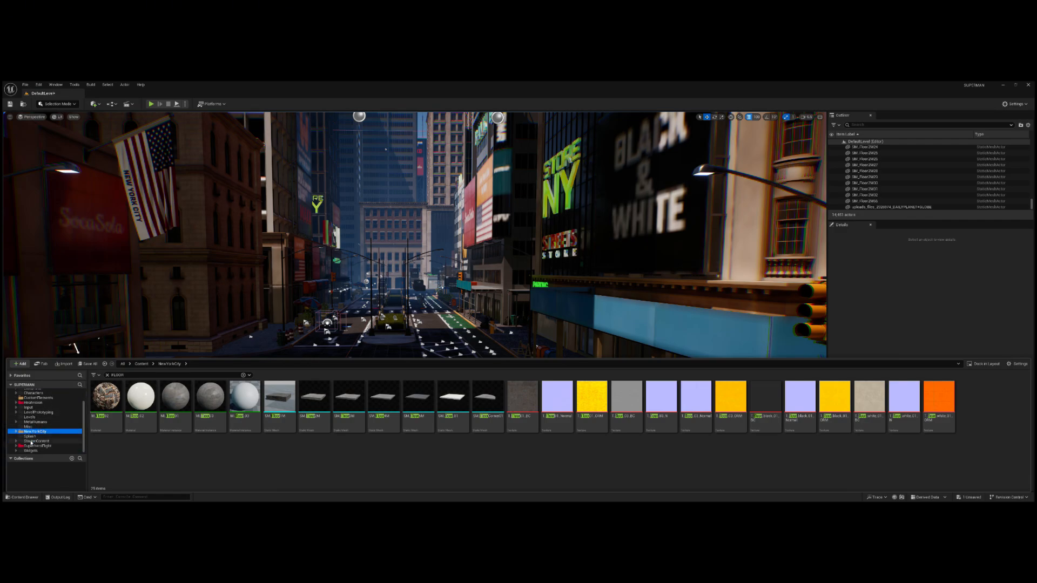
{"action": "left_click", "coordinate": [32, 441]}
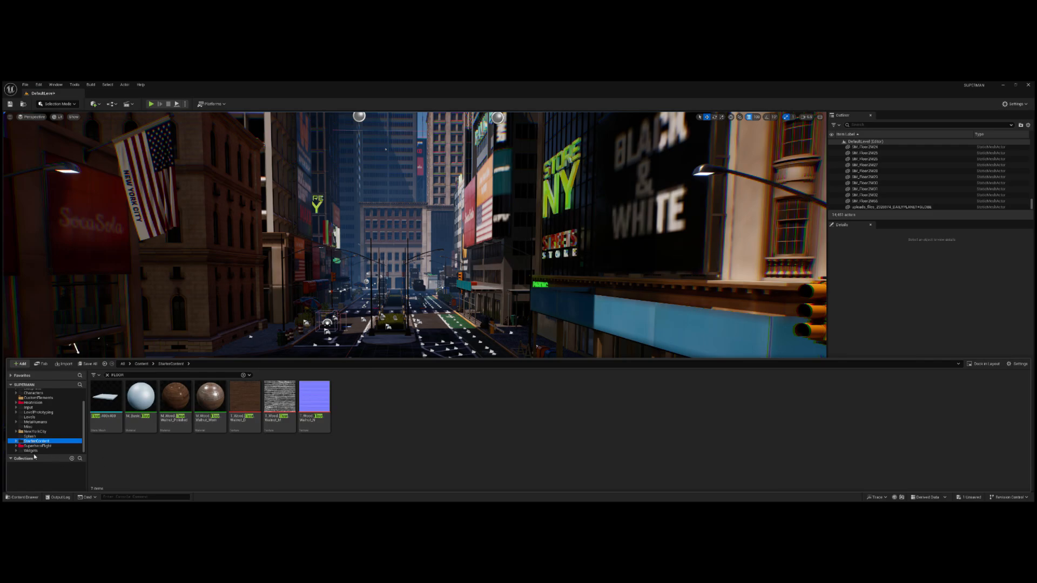
- Open the Maps folder inside the NewYorkCity content folder
{"action": "scroll", "coordinate": [39, 429], "scroll_direction": "up", "scroll_amount": 3}
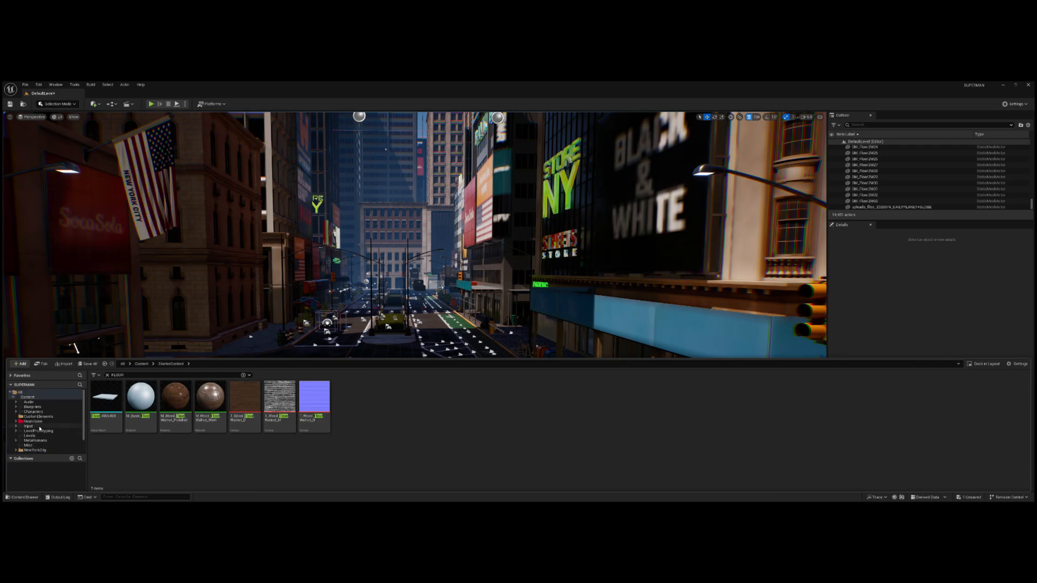
{"action": "left_click", "coordinate": [22, 397]}
{"action": "left_click", "coordinate": [13, 398]}
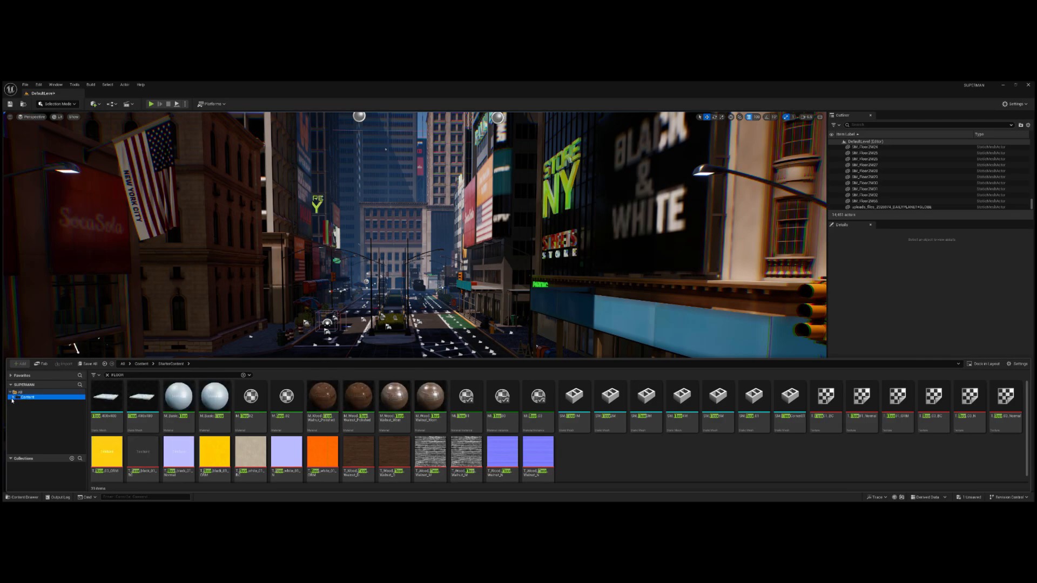
{"action": "left_click", "coordinate": [13, 399]}
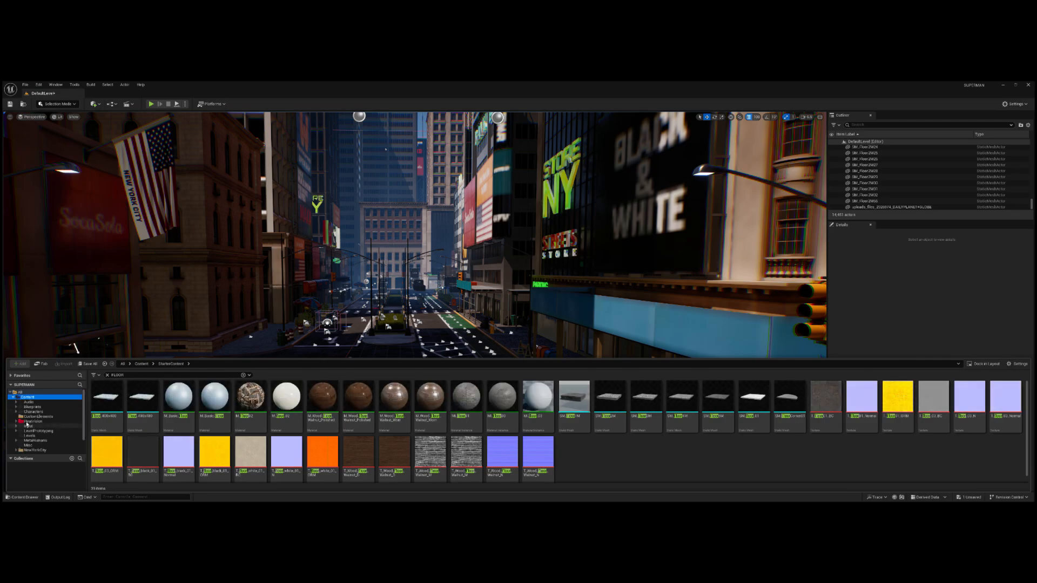
{"action": "scroll", "coordinate": [32, 432], "scroll_direction": "down", "scroll_amount": 1}
{"action": "left_click", "coordinate": [34, 440]}
{"action": "scroll", "coordinate": [22, 432], "scroll_direction": "down", "scroll_amount": 1}
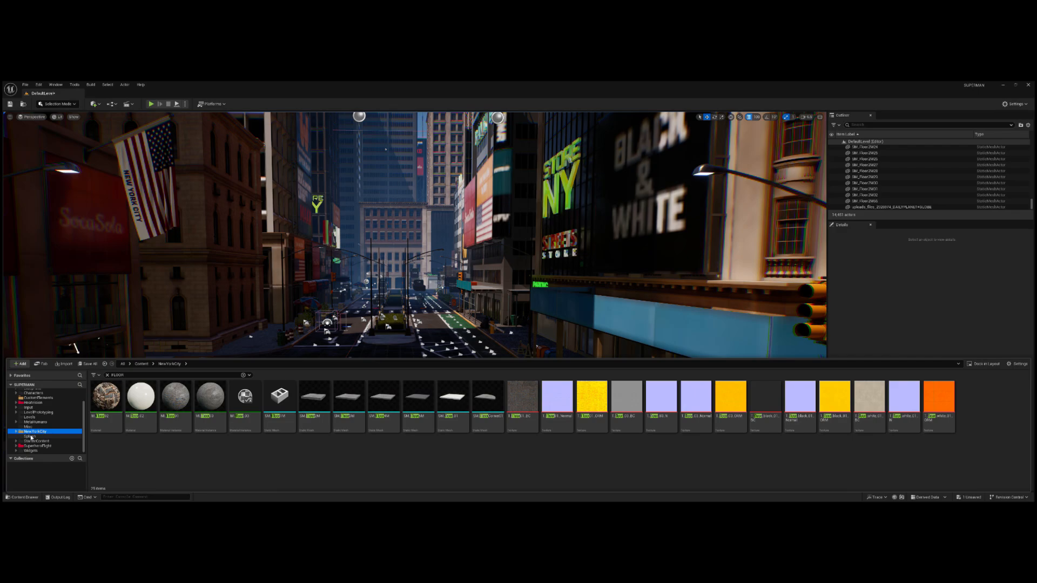
{"action": "left_click", "coordinate": [16, 432]}
{"action": "scroll", "coordinate": [24, 435], "scroll_direction": "down", "scroll_amount": 1}
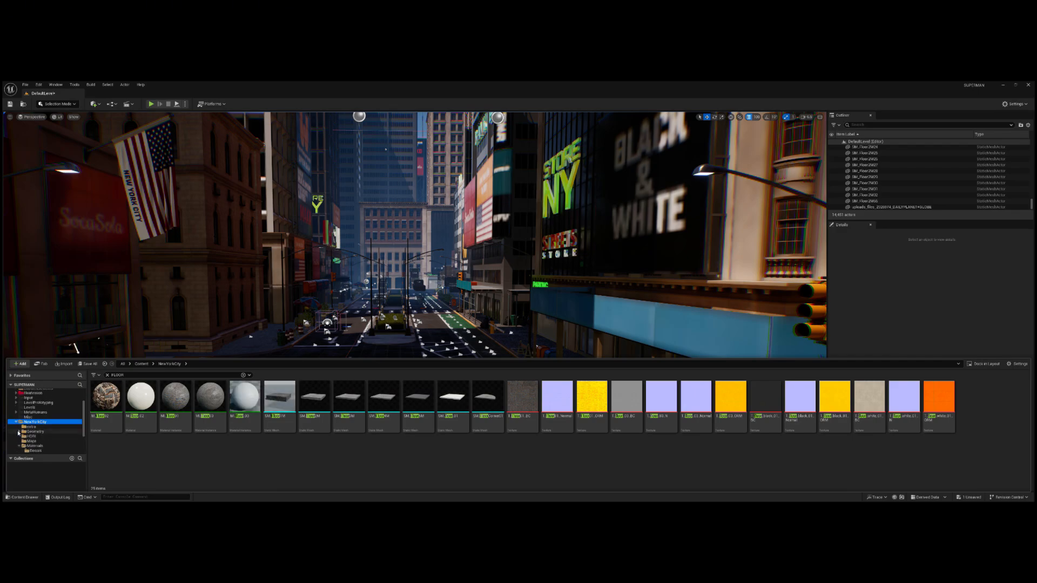
{"action": "left_click", "coordinate": [29, 441]}
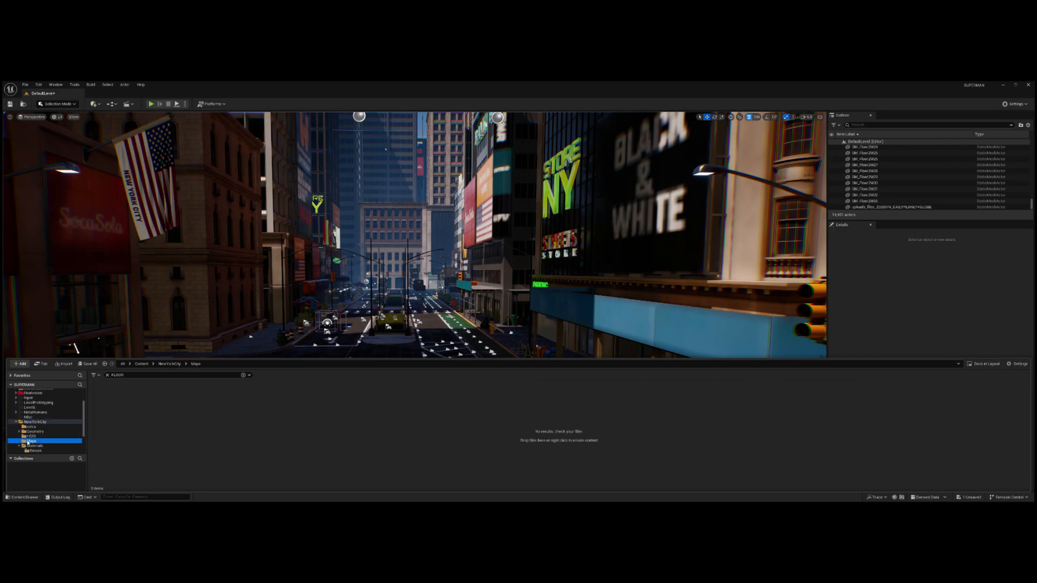
- Check the Geometry folder of NewYorkCity, return to its Maps folder and clear the FLOOR search filter
{"action": "left_click", "coordinate": [35, 437]}
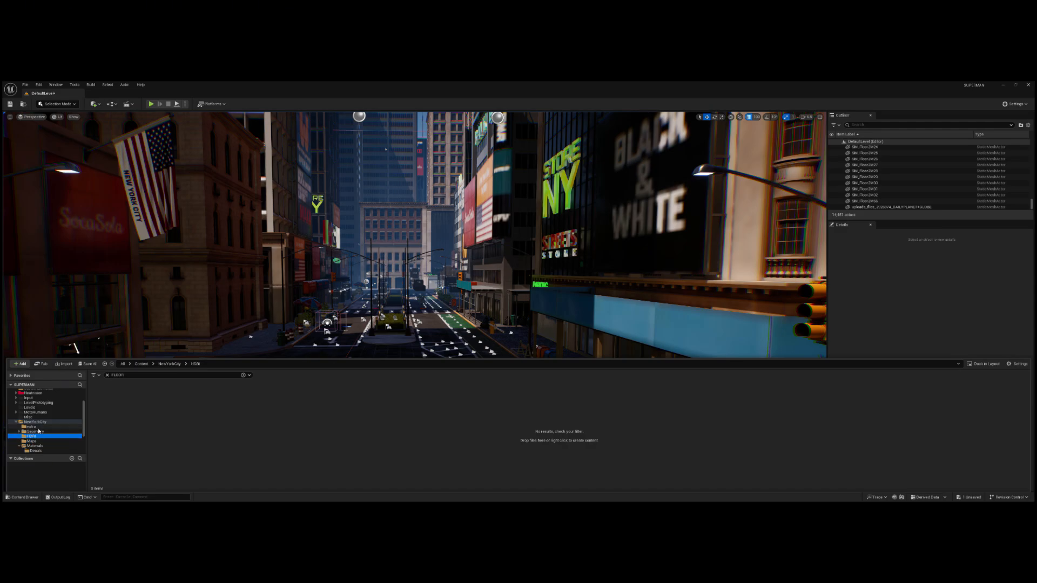
{"action": "left_click", "coordinate": [39, 432]}
{"action": "scroll", "coordinate": [33, 449], "scroll_direction": "down", "scroll_amount": 1}
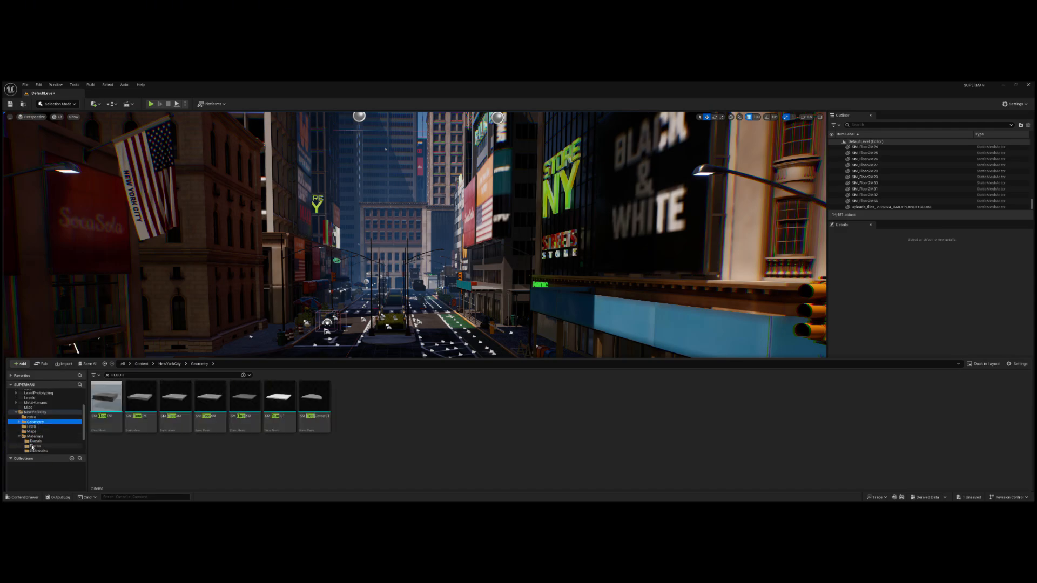
{"action": "left_click", "coordinate": [34, 432]}
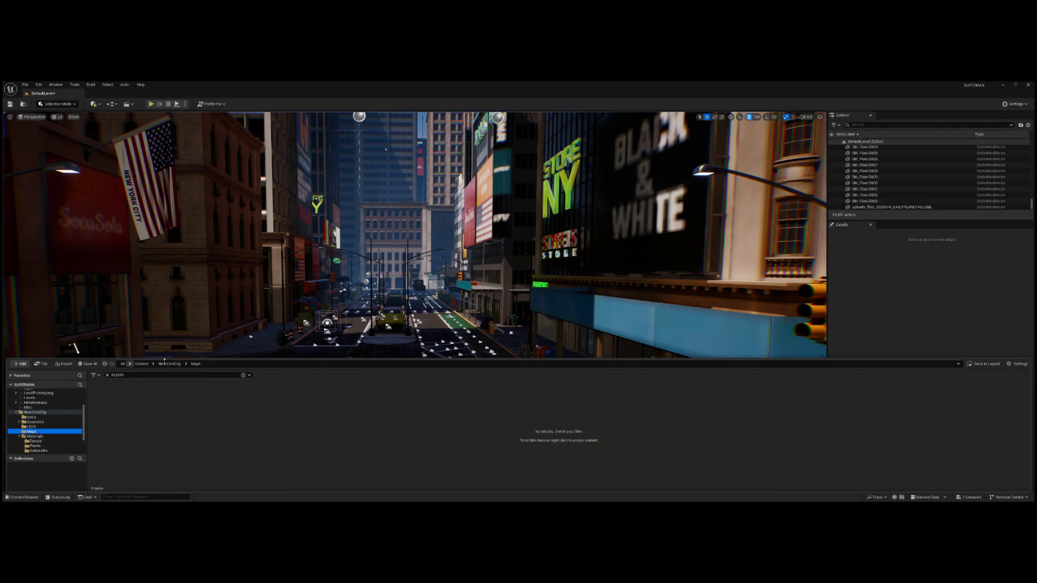
{"action": "left_click", "coordinate": [166, 361]}
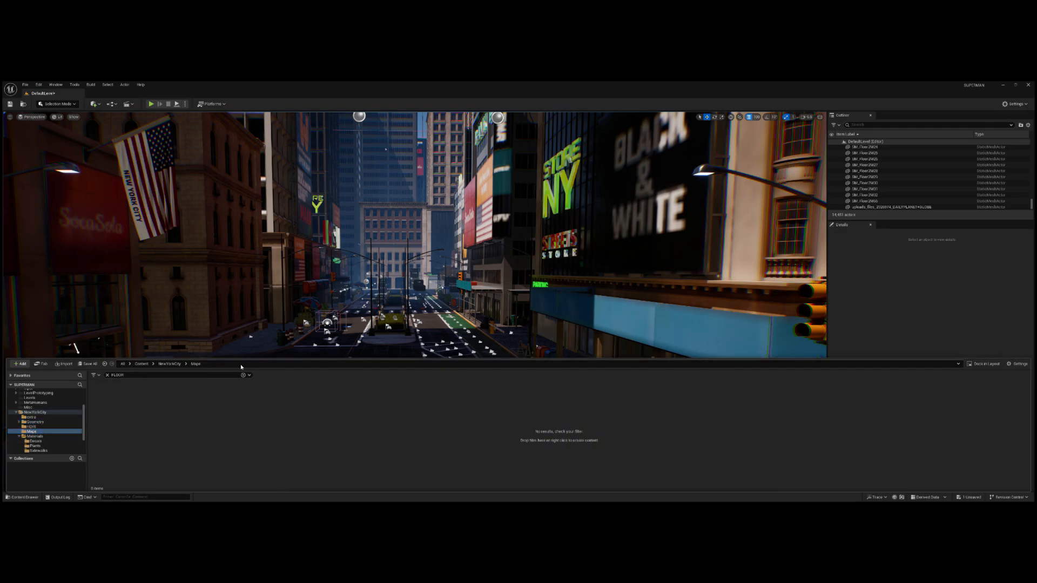
{"action": "left_click", "coordinate": [201, 374]}
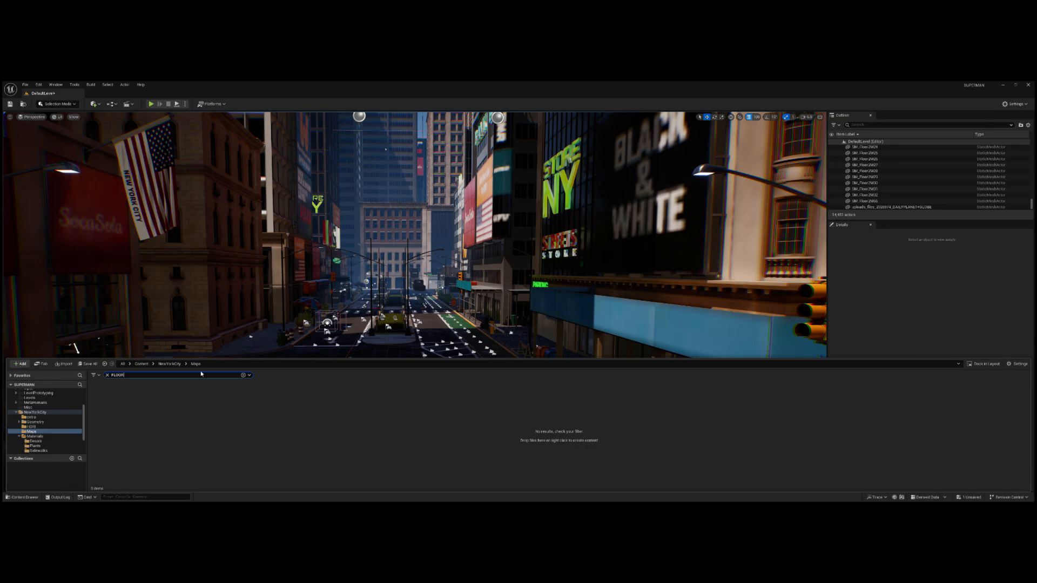
{"action": "left_click", "coordinate": [108, 376]}
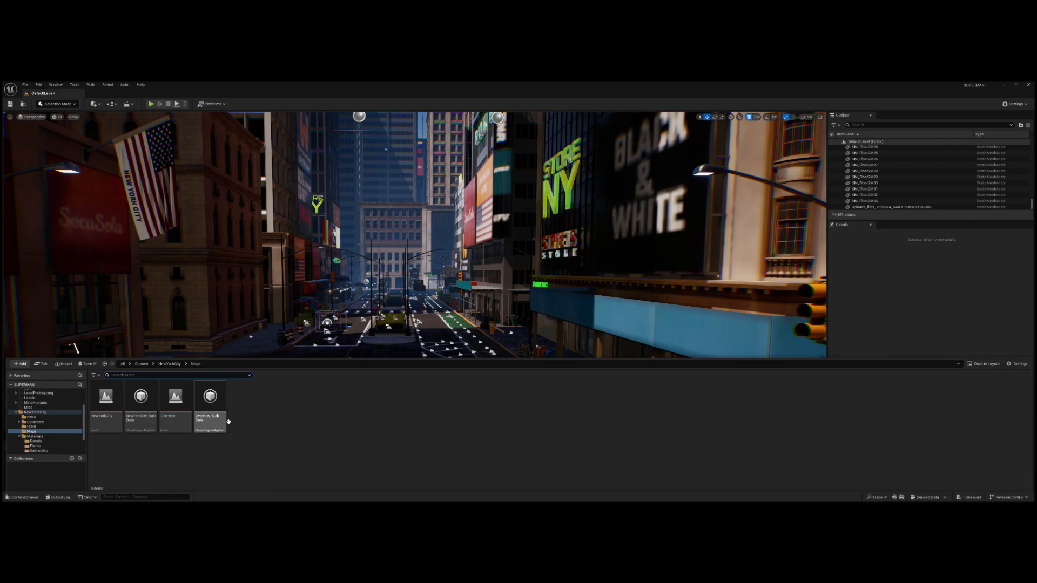
- Examine the full city block from afar and approach the golden globe tower in the viewport
{"action": "right_click_drag", "start_coordinate": [393, 322], "coordinate": [59, 344]}
{"action": "key", "text": "w"}
{"action": "key", "text": "s"}
{"action": "key", "text": "s"}
{"action": "key", "text": "d"}
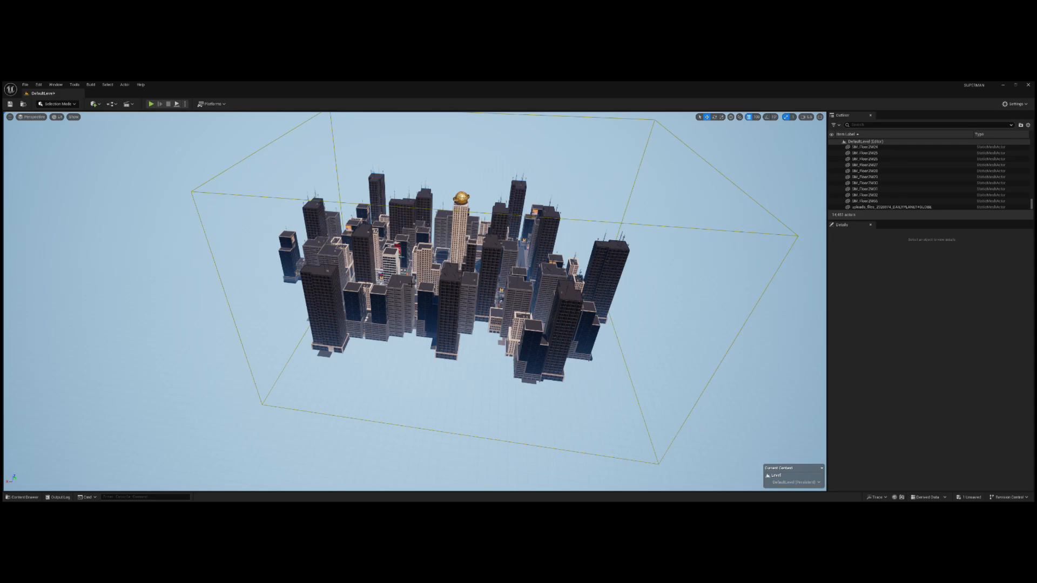
{"action": "key", "text": "w"}
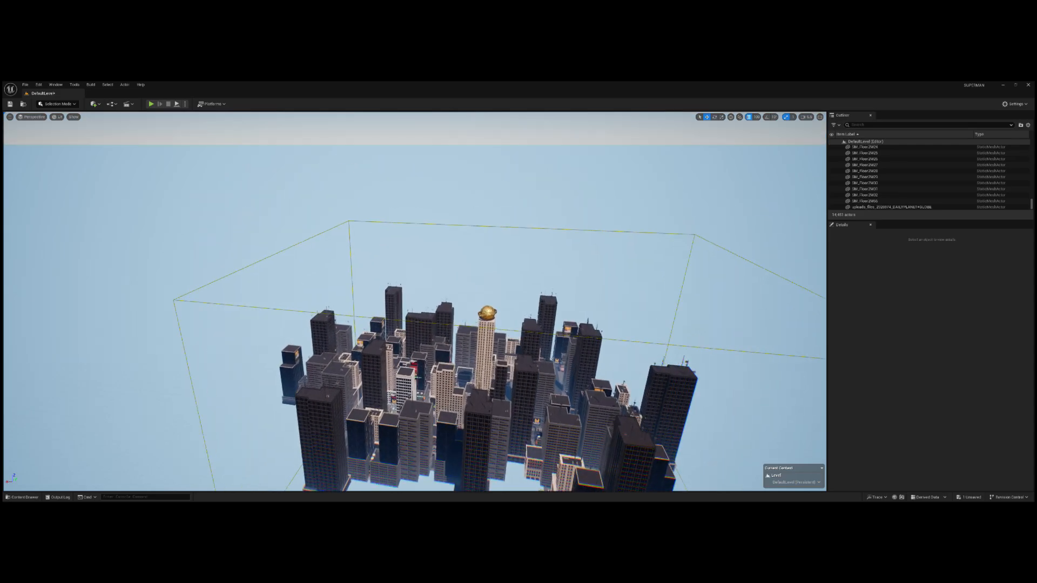
{"action": "key", "text": "w"}
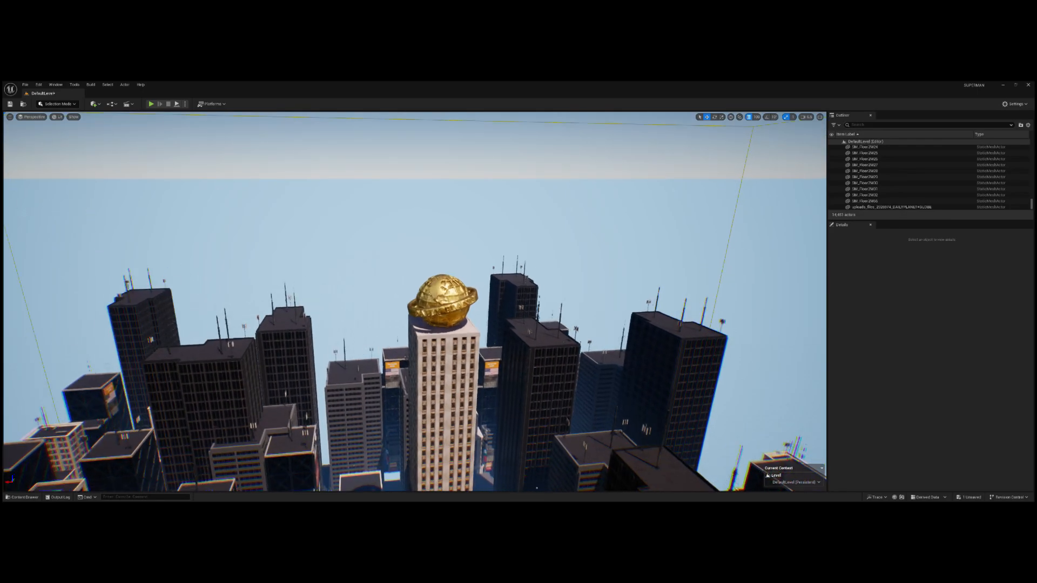
{"action": "key", "text": "d"}
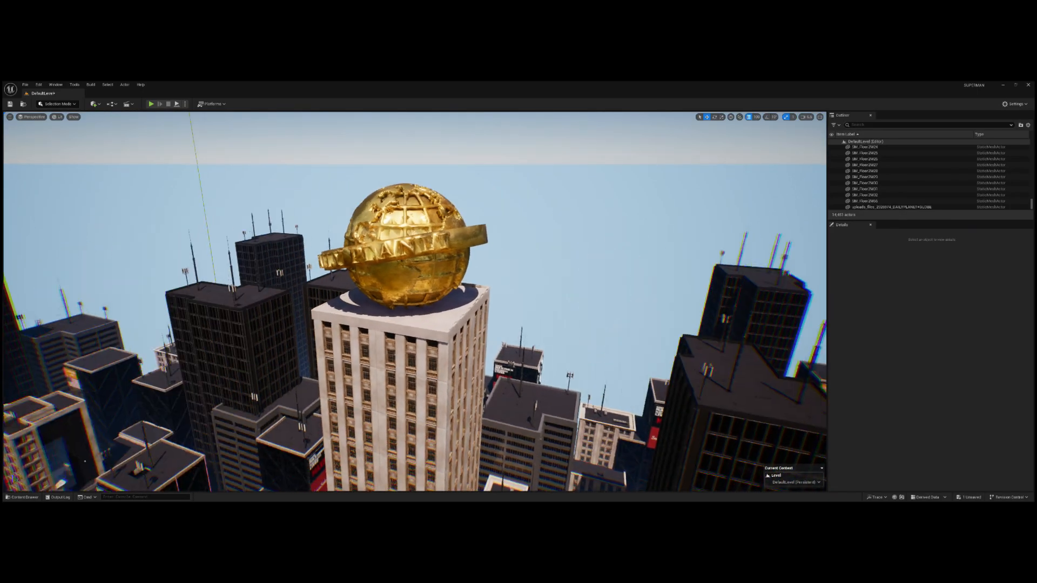
{"action": "key", "text": "a"}
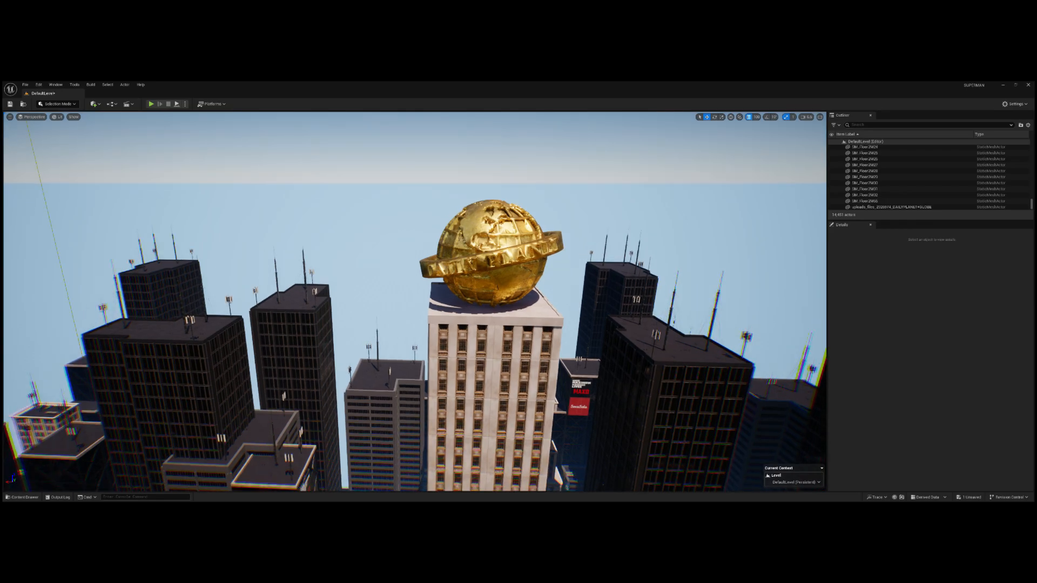
{"action": "key", "text": "w"}
- Examine the globe tower up close and the rooftops of the surrounding skyscrapers
{"action": "right_click_drag", "start_coordinate": [415, 301], "coordinate": [357, 352]}
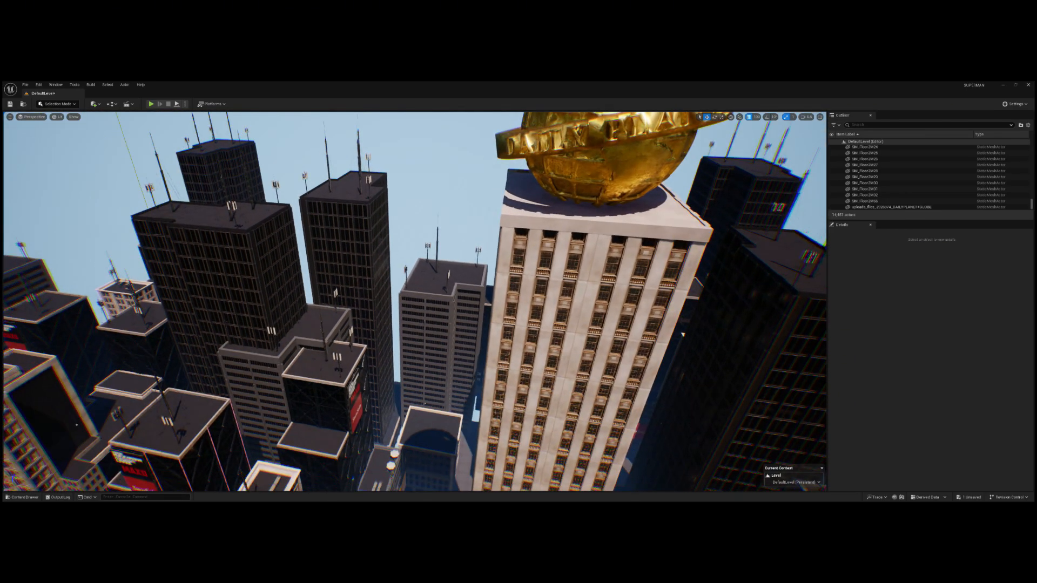
{"action": "right_click_drag", "start_coordinate": [415, 301], "coordinate": [351, 278]}
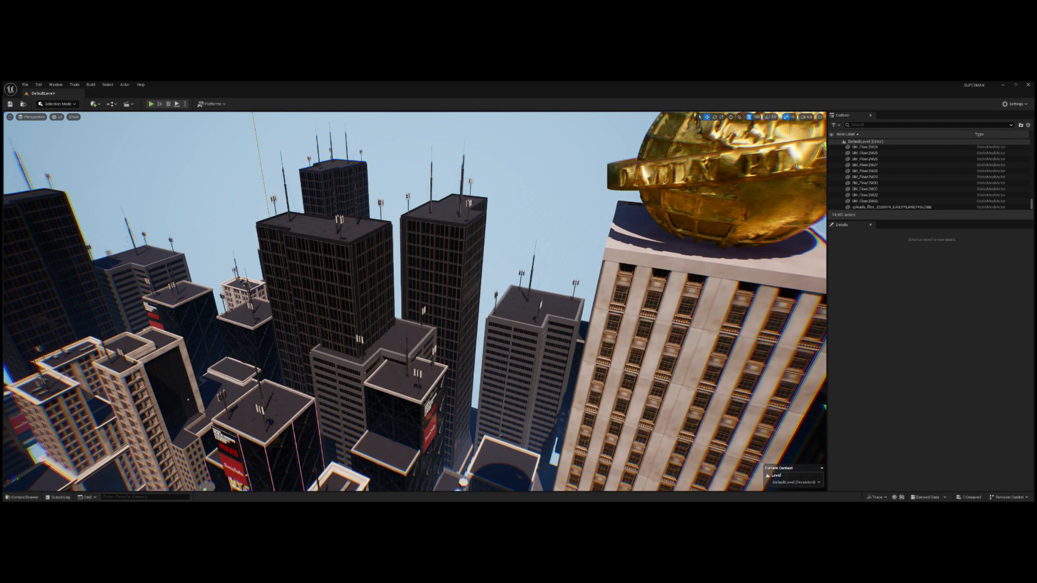
{"action": "right_click_drag", "start_coordinate": [415, 302], "coordinate": [584, 247]}
{"action": "key", "text": "w"}
{"action": "mouse_move", "coordinate": [415, 301]}
{"action": "right_mouse_down"}
{"action": "mouse_move", "coordinate": [429, 373]}
{"action": "mouse_move", "coordinate": [400, 302]}
{"action": "mouse_move", "coordinate": [419, 270]}
{"action": "mouse_move", "coordinate": [397, 269]}
{"action": "mouse_move", "coordinate": [391, 319]}
{"action": "mouse_move", "coordinate": [335, 313]}
{"action": "mouse_move", "coordinate": [419, 300]}
{"action": "right_mouse_up"}
{"action": "key", "text": "w"}
{"action": "key", "text": "s"}
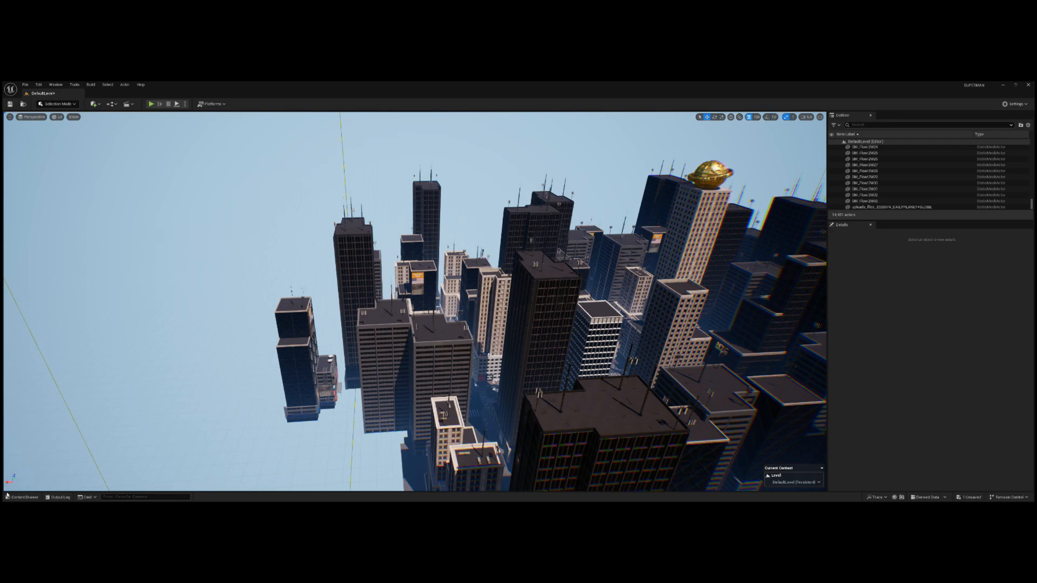
- Examine the shaded street, billboards and facades down between the skyscrapers
{"action": "left_click", "coordinate": [21, 498]}
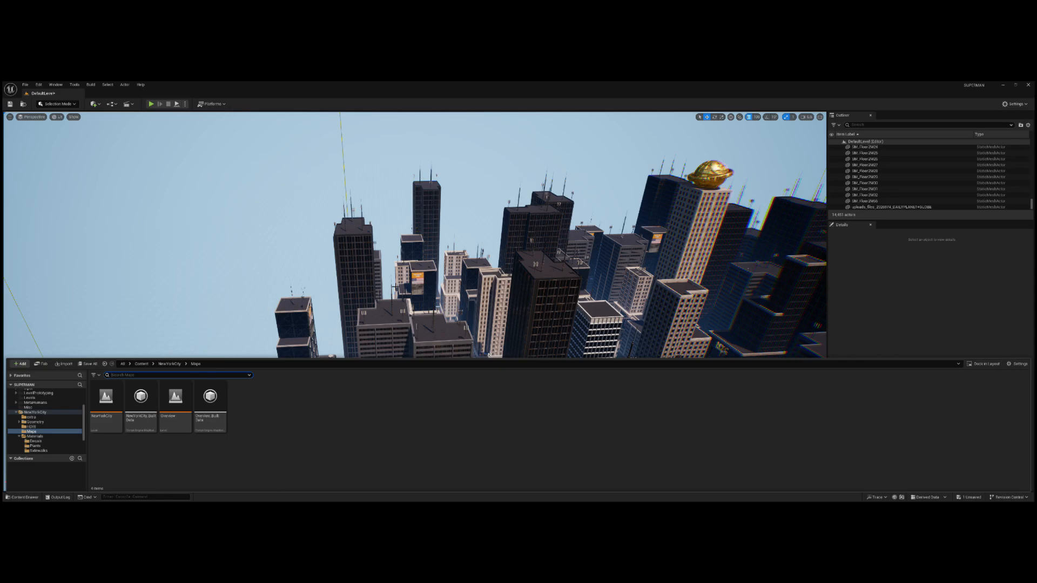
{"action": "right_click_drag", "start_coordinate": [395, 288], "coordinate": [356, 200]}
{"action": "key", "text": "w"}
{"action": "key", "text": "w"}
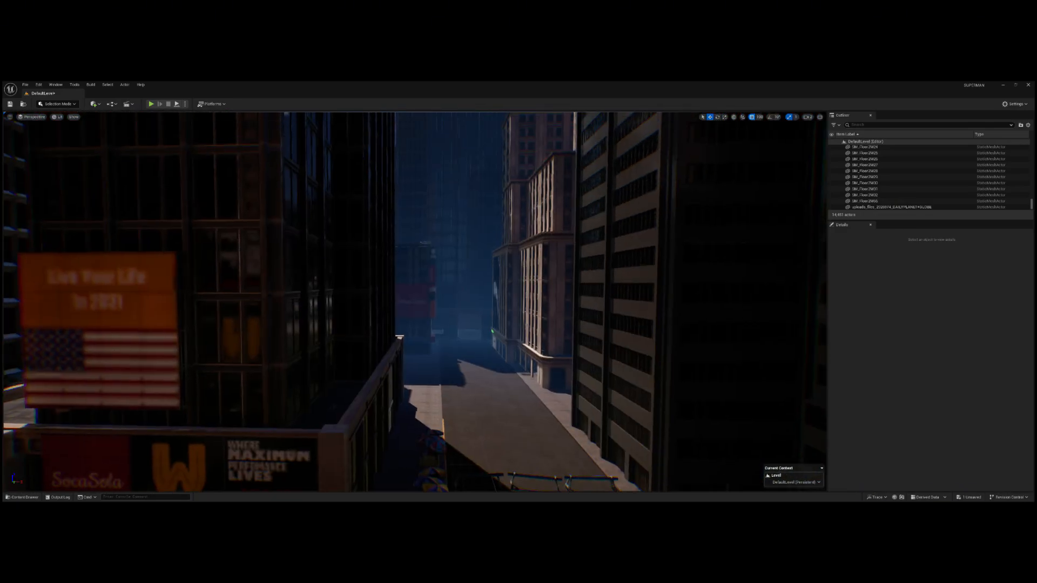
{"action": "key", "text": "w"}
{"action": "right_click_drag", "start_coordinate": [345, 264], "coordinate": [265, 267]}
{"action": "key", "text": "s"}
{"action": "key", "text": "a"}
{"action": "key", "text": "s"}
{"action": "key", "text": "a"}
{"action": "key", "text": "s"}
- Browse the Plants and Materials folders of NewYorkCity and look through the static meshes in its Geometry folder
{"action": "left_click", "coordinate": [23, 497]}
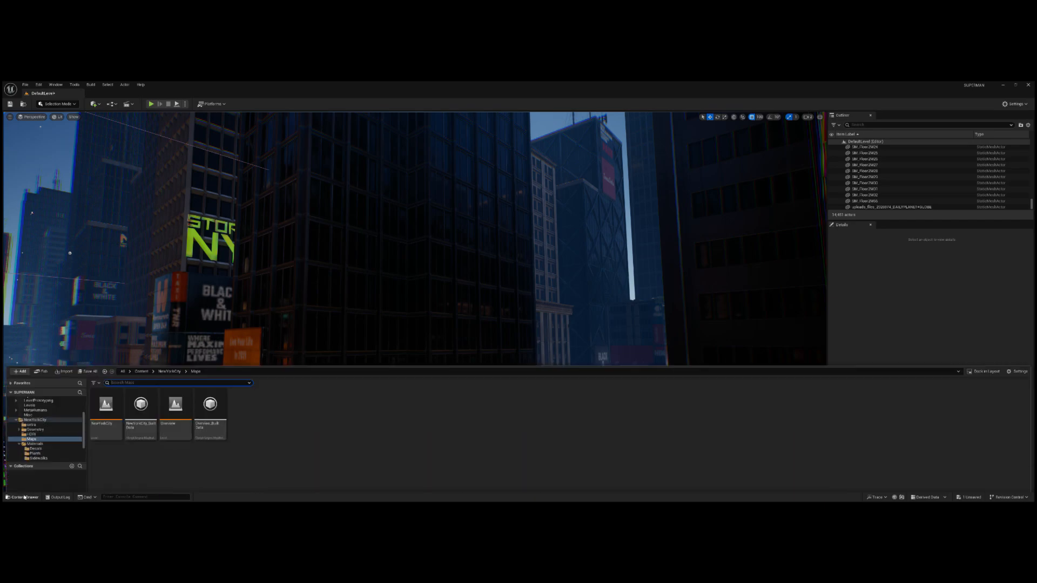
{"action": "left_click", "coordinate": [35, 446]}
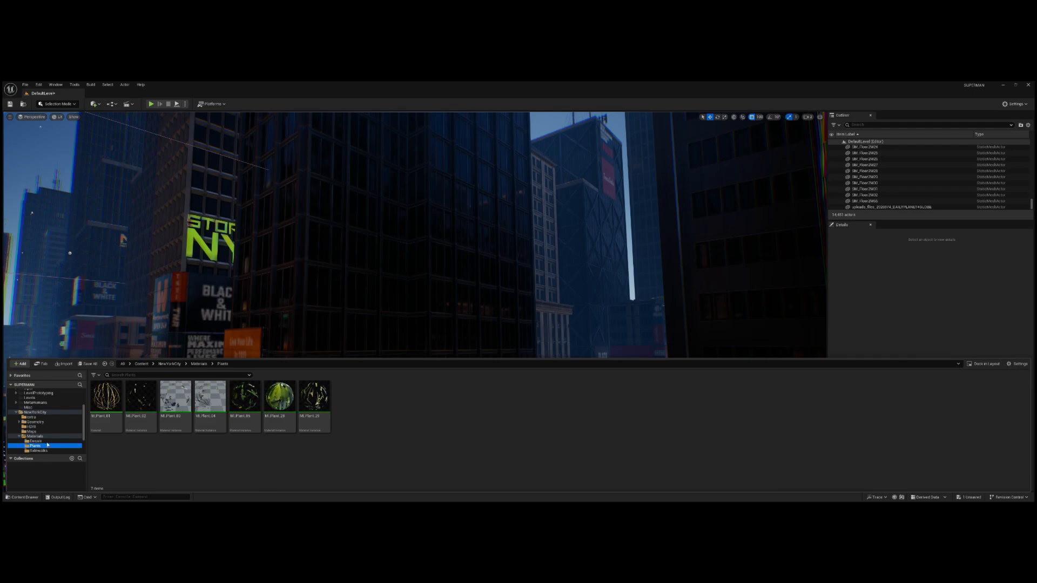
{"action": "double_click", "coordinate": [23, 436]}
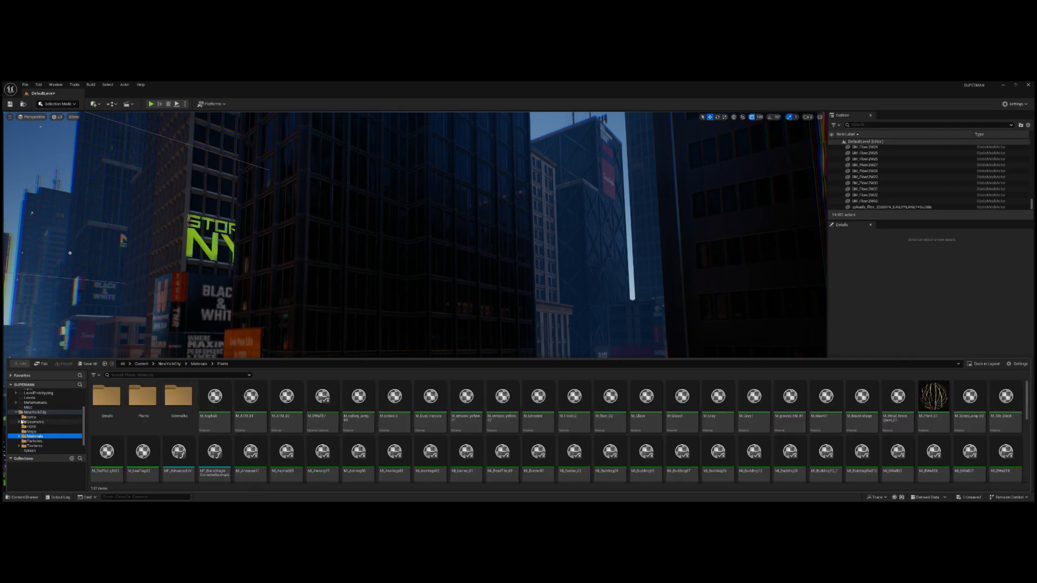
{"action": "left_click", "coordinate": [31, 422]}
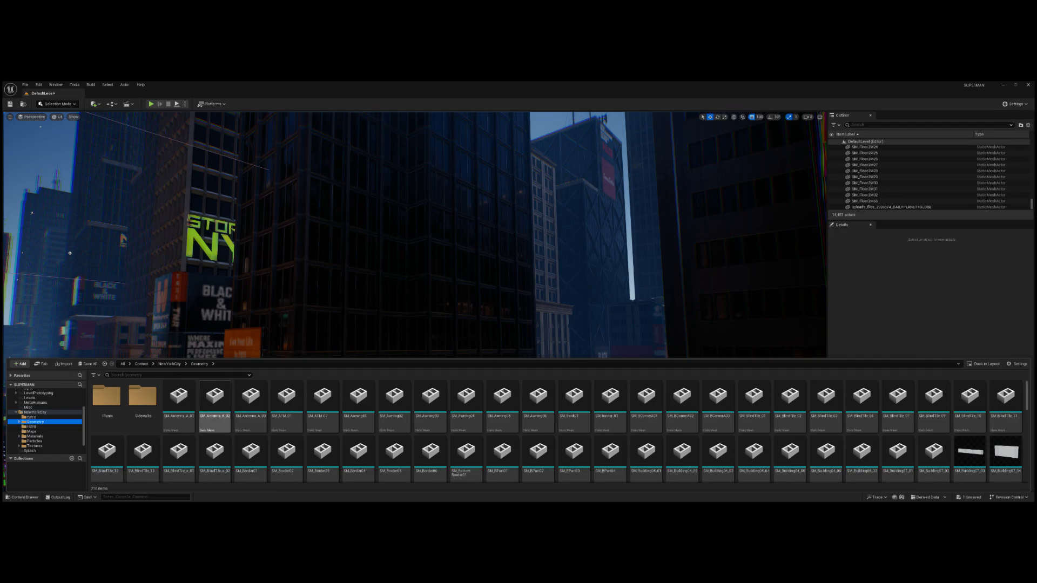
{"action": "right_click_drag", "start_coordinate": [303, 259], "coordinate": [299, 308]}
{"action": "left_click", "coordinate": [27, 497]}
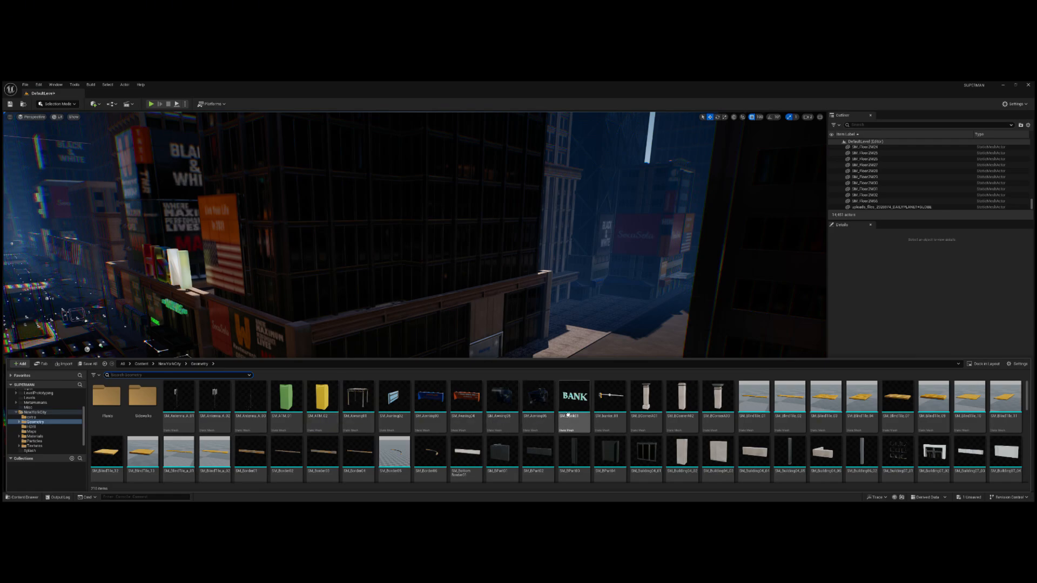
{"action": "scroll", "coordinate": [356, 429], "scroll_direction": "down", "scroll_amount": 1}
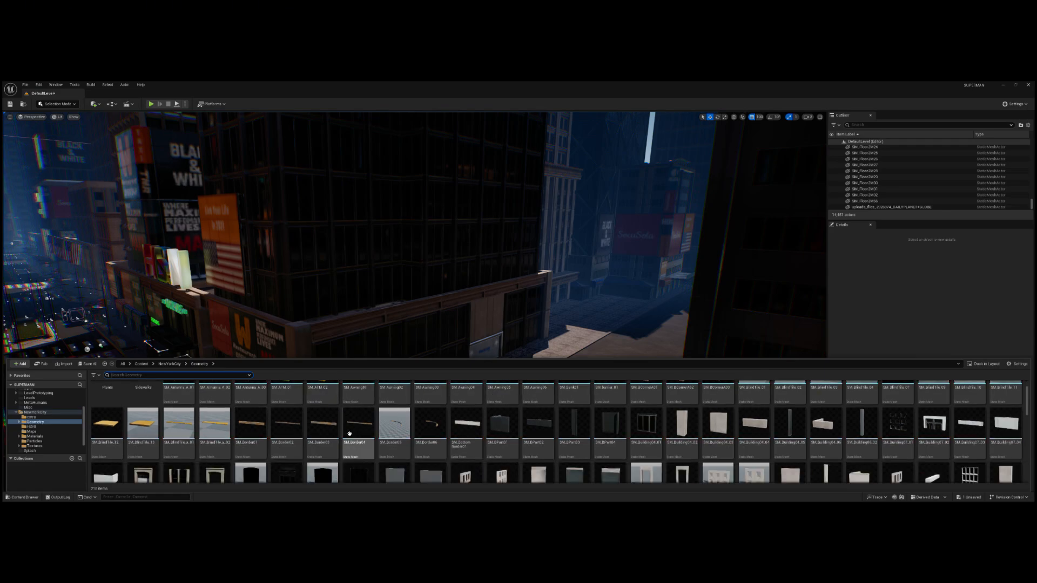
{"action": "scroll", "coordinate": [610, 426], "scroll_direction": "down", "scroll_amount": 2}
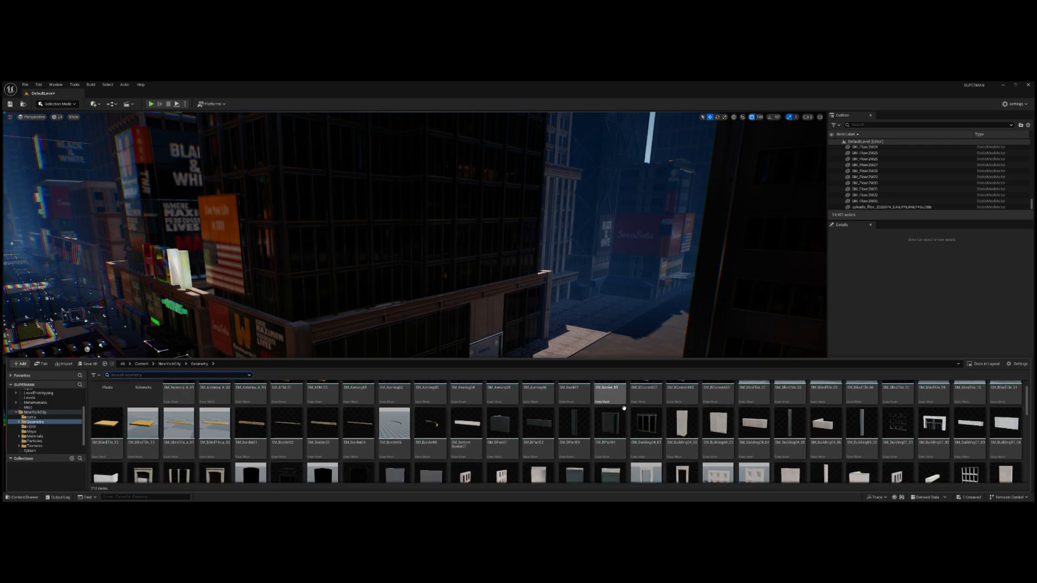
- Place the hot dog stand mesh from the Geometry folder on the sidewalk beside the street and select it
{"action": "right_click_drag", "start_coordinate": [632, 260], "coordinate": [745, 253]}
{"action": "key", "text": "w"}
{"action": "left_click", "coordinate": [24, 497]}
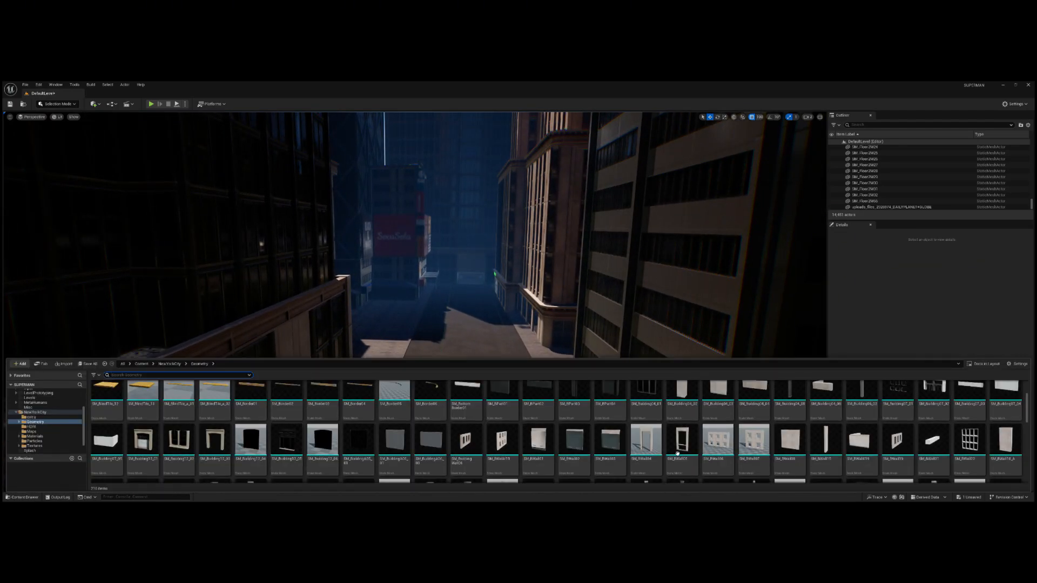
{"action": "scroll", "coordinate": [763, 435], "scroll_direction": "down", "scroll_amount": 3}
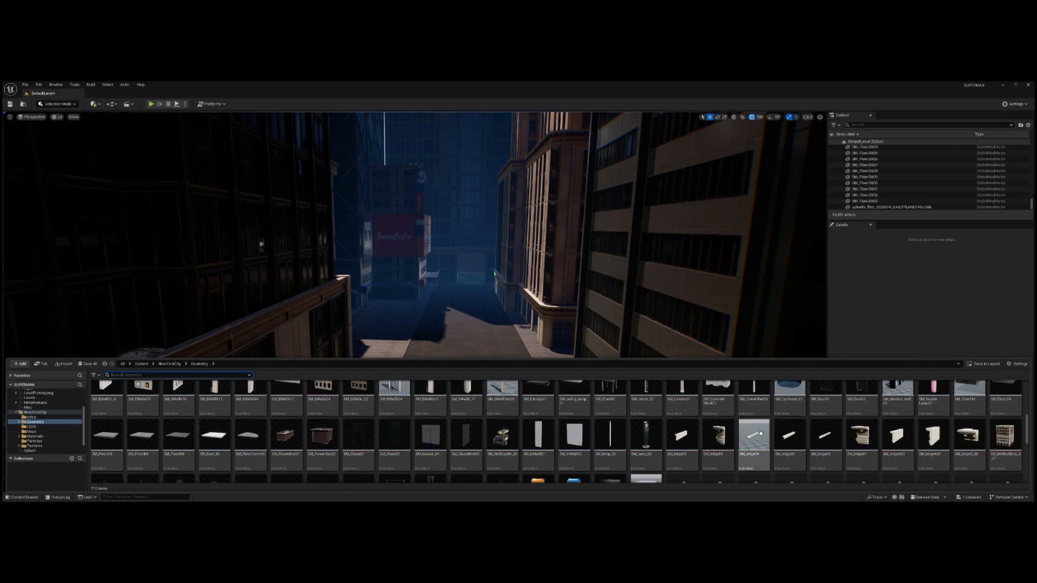
{"action": "scroll", "coordinate": [761, 433], "scroll_direction": "down", "scroll_amount": 2}
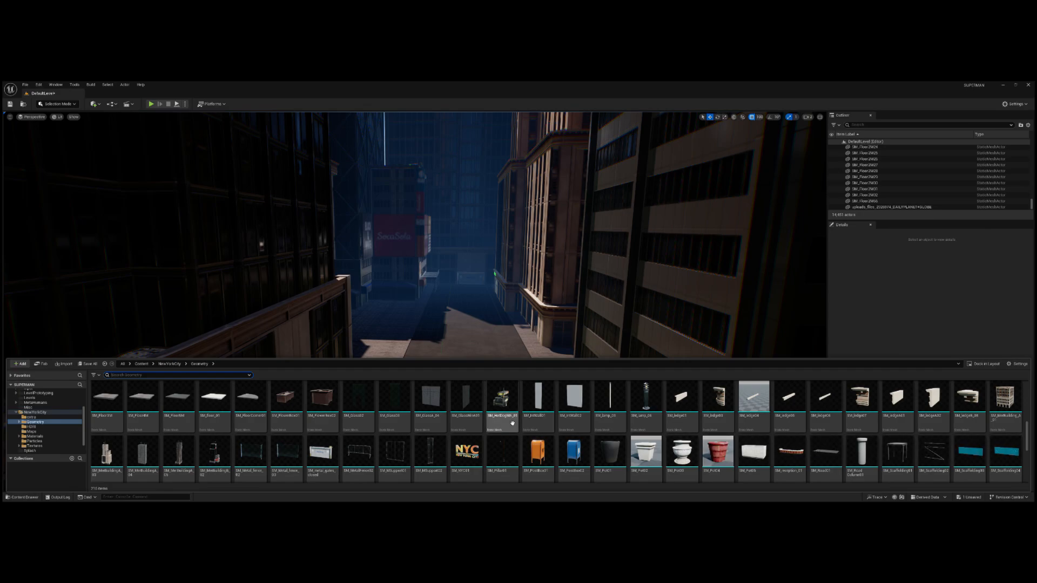
{"action": "left_click_drag", "start_coordinate": [471, 352], "coordinate": [396, 340]}
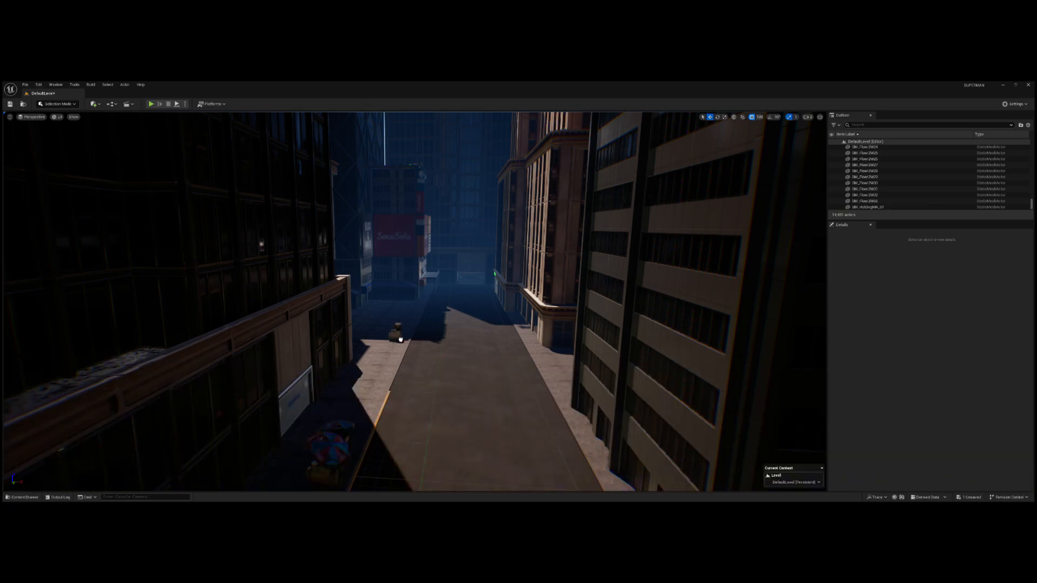
{"action": "left_click", "coordinate": [400, 337]}
- Place the yellow NYC sign mesh from the Geometry folder in the middle of the street
{"action": "left_click", "coordinate": [25, 497]}
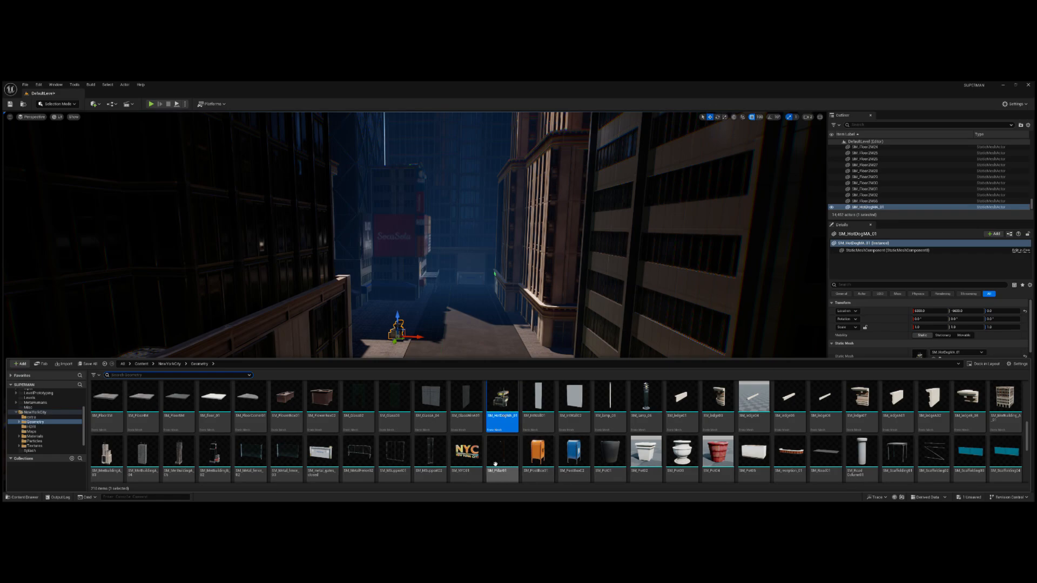
{"action": "left_click", "coordinate": [467, 456]}
{"action": "key", "text": "ctrl+space"}
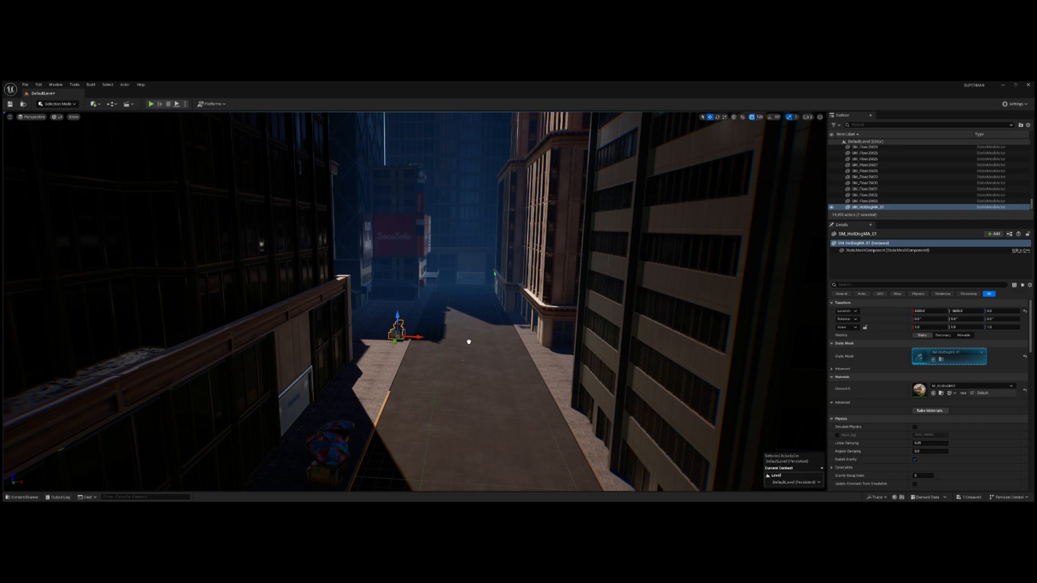
{"action": "left_click_drag", "start_coordinate": [491, 384], "coordinate": [491, 384]}
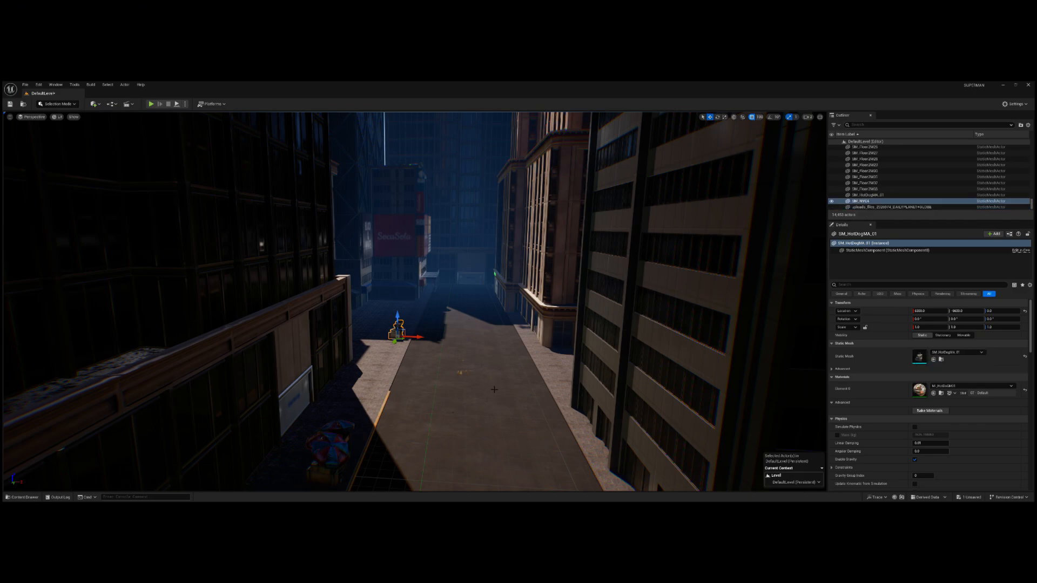
{"action": "mouse_move", "coordinate": [491, 384]}
{"action": "right_mouse_down"}
{"action": "mouse_move", "coordinate": [487, 367]}
{"action": "mouse_move", "coordinate": [491, 390]}
{"action": "right_mouse_up"}
{"action": "key", "text": "w"}
- Raise the NYC sign high above the street between the buildings
{"action": "left_click_drag", "start_coordinate": [451, 362], "coordinate": [455, 128]}
{"action": "key", "text": "w"}
{"action": "right_click_drag", "start_coordinate": [455, 216], "coordinate": [457, 160]}
{"action": "right_click_drag", "start_coordinate": [432, 339], "coordinate": [431, 289]}
{"action": "left_click_drag", "start_coordinate": [450, 406], "coordinate": [408, 239]}
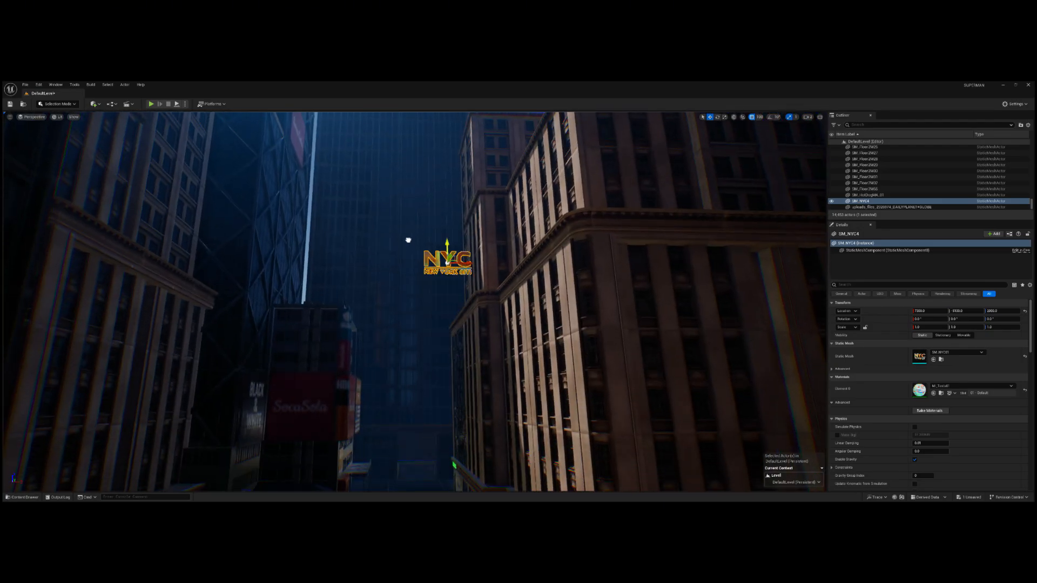
- Shift the NYC sign between the buildings and delete it from the level
{"action": "left_click_drag", "start_coordinate": [474, 267], "coordinate": [422, 237]}
{"action": "right_click_drag", "start_coordinate": [422, 236], "coordinate": [423, 174]}
{"action": "key", "text": "w"}
{"action": "key", "text": "s"}
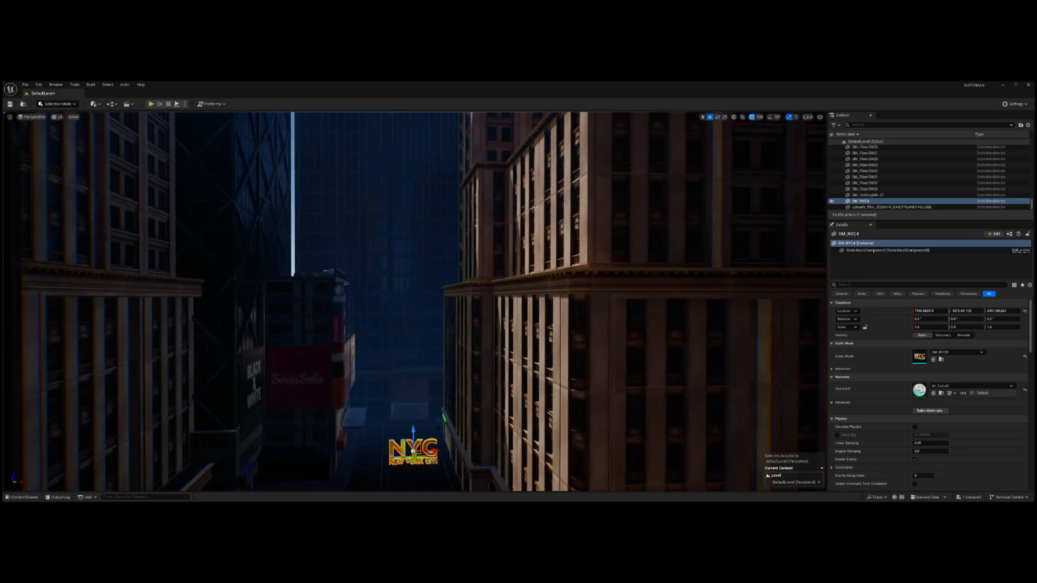
{"action": "left_click_drag", "start_coordinate": [413, 451], "coordinate": [426, 325]}
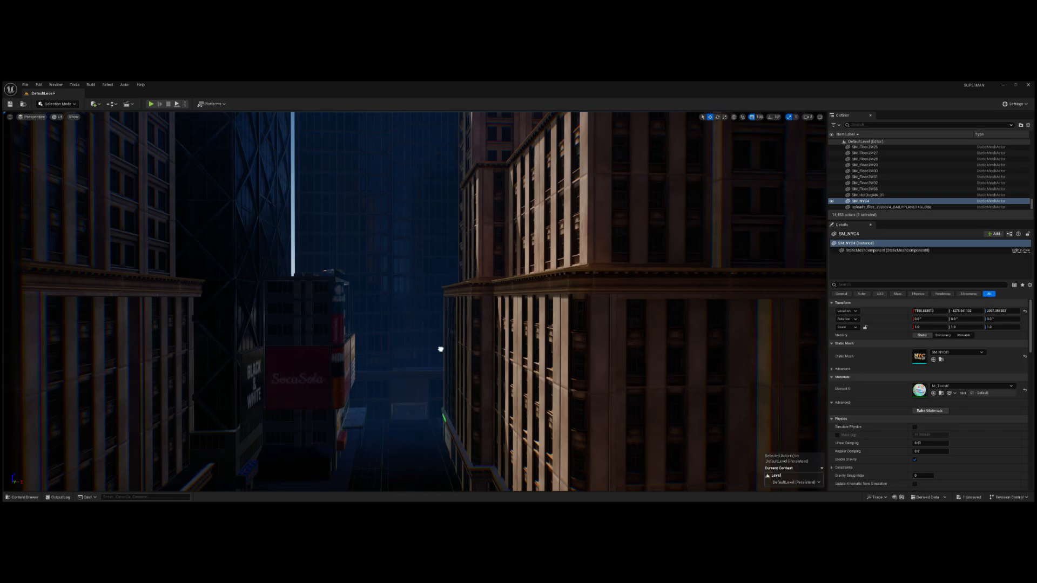
{"action": "right_click_drag", "start_coordinate": [506, 303], "coordinate": [496, 414]}
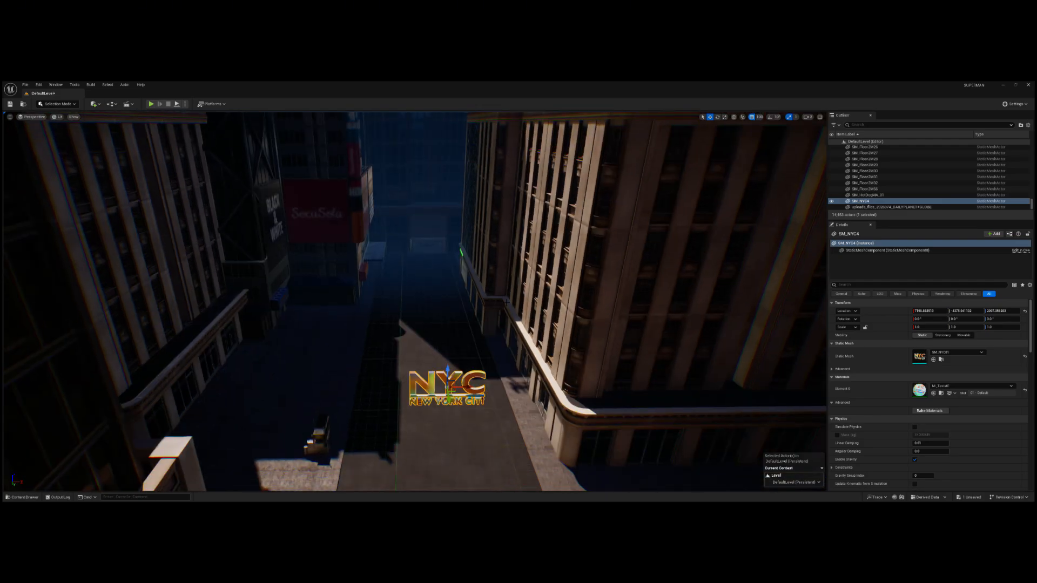
{"action": "key", "text": "Delete"}
- Examine the dark tower and the rooftop antennas around it in the viewport
{"action": "right_click_drag", "start_coordinate": [517, 281], "coordinate": [429, 183]}
{"action": "key", "text": "w"}
{"action": "key", "text": "s"}
{"action": "key", "text": "w"}
{"action": "key", "text": "s"}
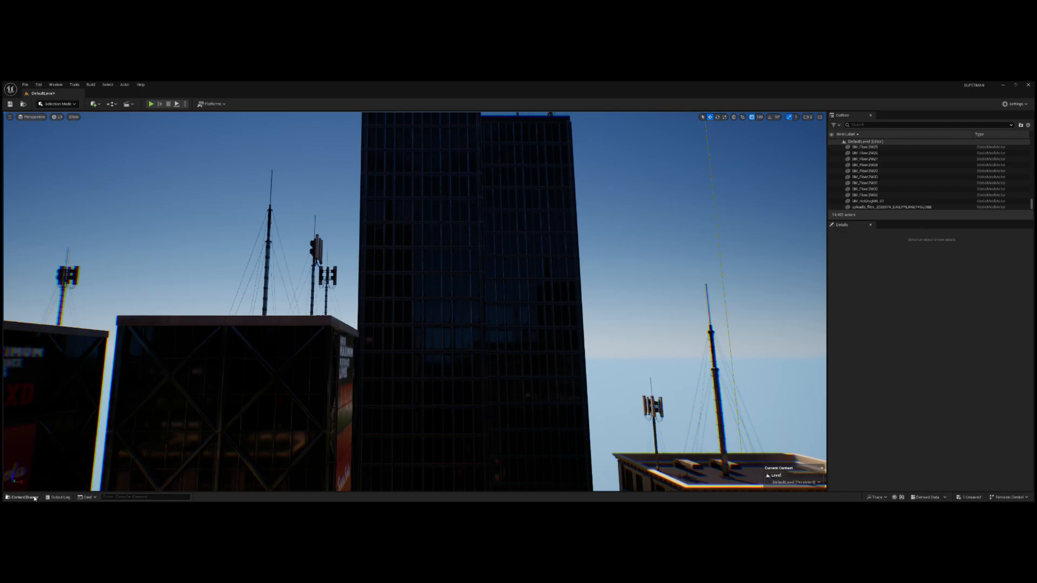
- Look through the static meshes in the Geometry folder and over the street around the food cart
{"action": "left_click", "coordinate": [34, 498]}
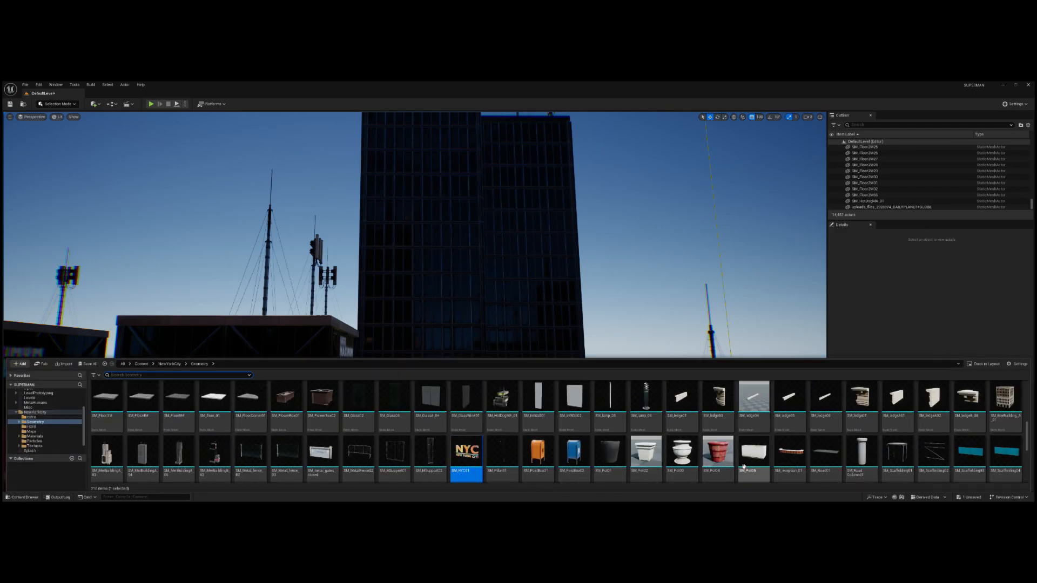
{"action": "scroll", "coordinate": [735, 459], "scroll_direction": "up", "scroll_amount": 2}
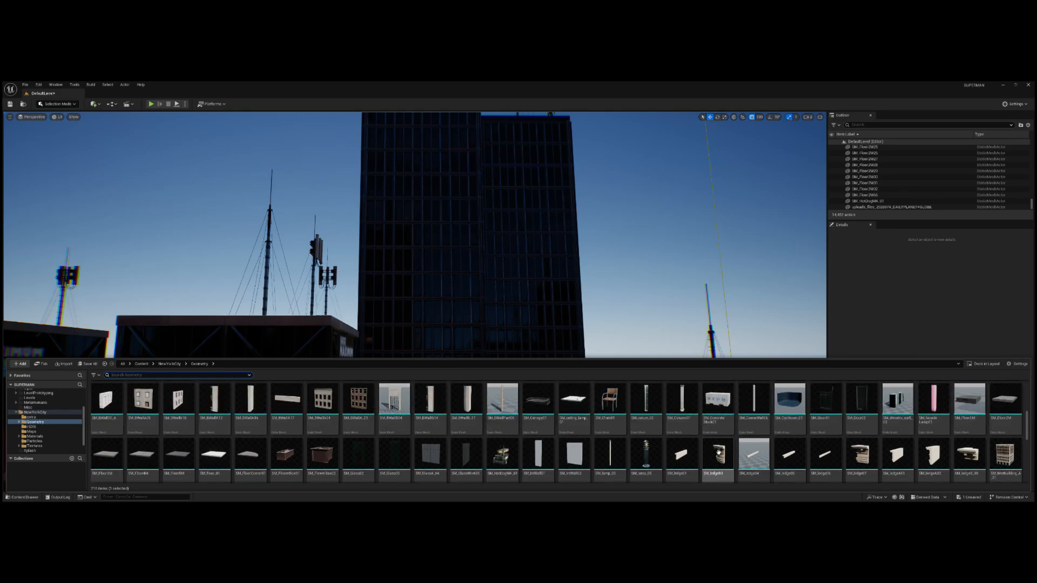
{"action": "scroll", "coordinate": [718, 453], "scroll_direction": "up", "scroll_amount": 2}
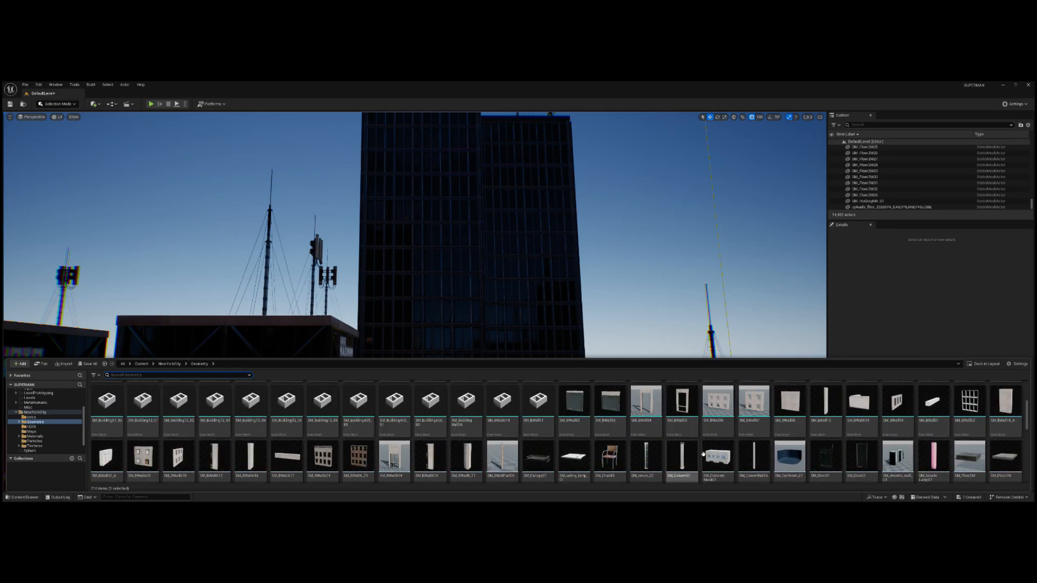
{"action": "scroll", "coordinate": [702, 451], "scroll_direction": "down", "scroll_amount": 10}
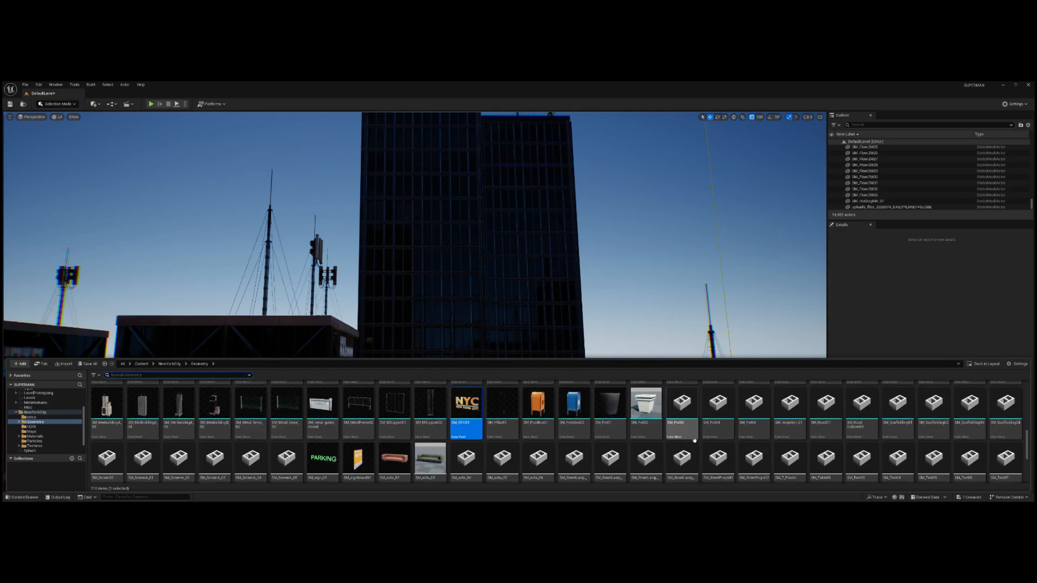
{"action": "scroll", "coordinate": [694, 440], "scroll_direction": "down", "scroll_amount": 1}
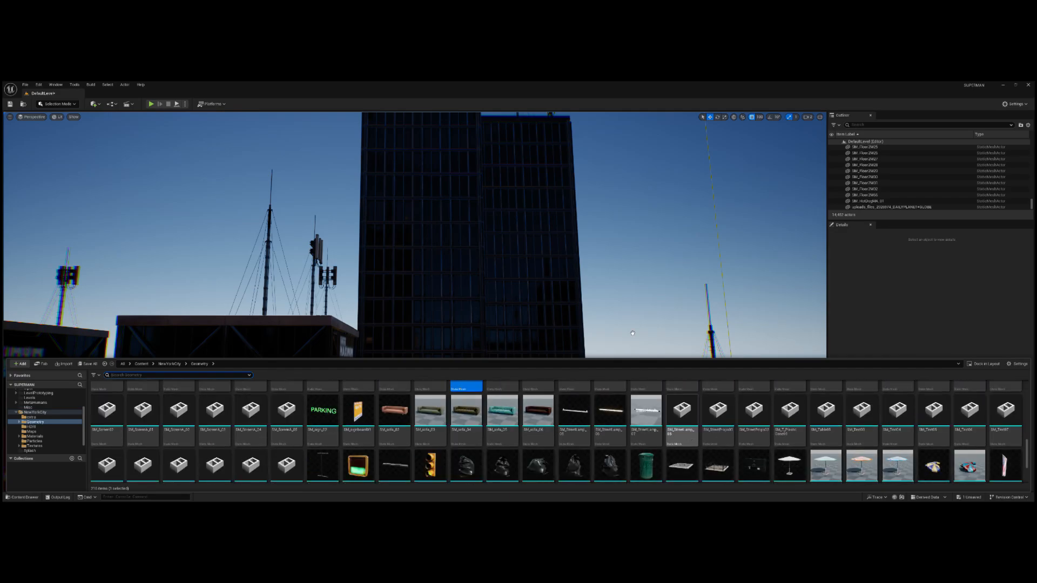
{"action": "right_click_drag", "start_coordinate": [631, 329], "coordinate": [545, 400]}
{"action": "key", "text": "w"}
{"action": "key", "text": "s"}
{"action": "key", "text": "w"}
{"action": "key", "text": "s"}
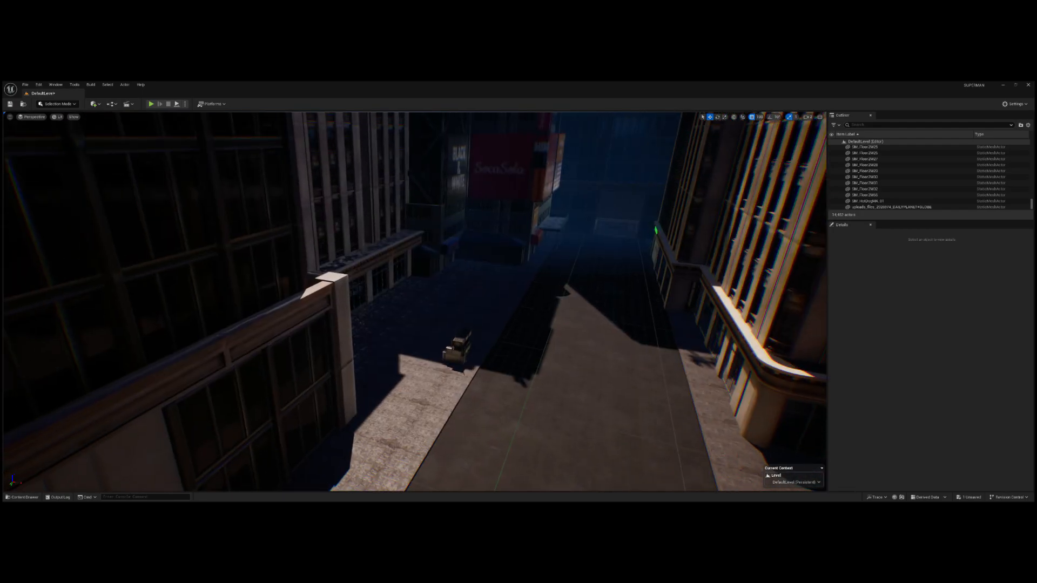
- Place a black trash bag mesh from the Geometry folder on the sunlit sidewalk beside the food cart
{"action": "left_click", "coordinate": [33, 496]}
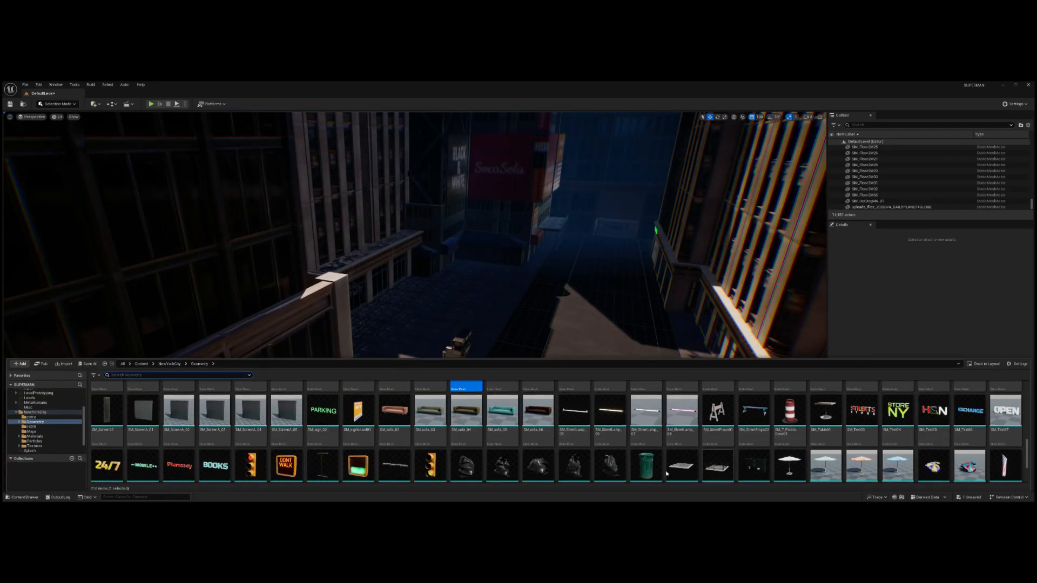
{"action": "left_click_drag", "start_coordinate": [444, 368], "coordinate": [460, 397]}
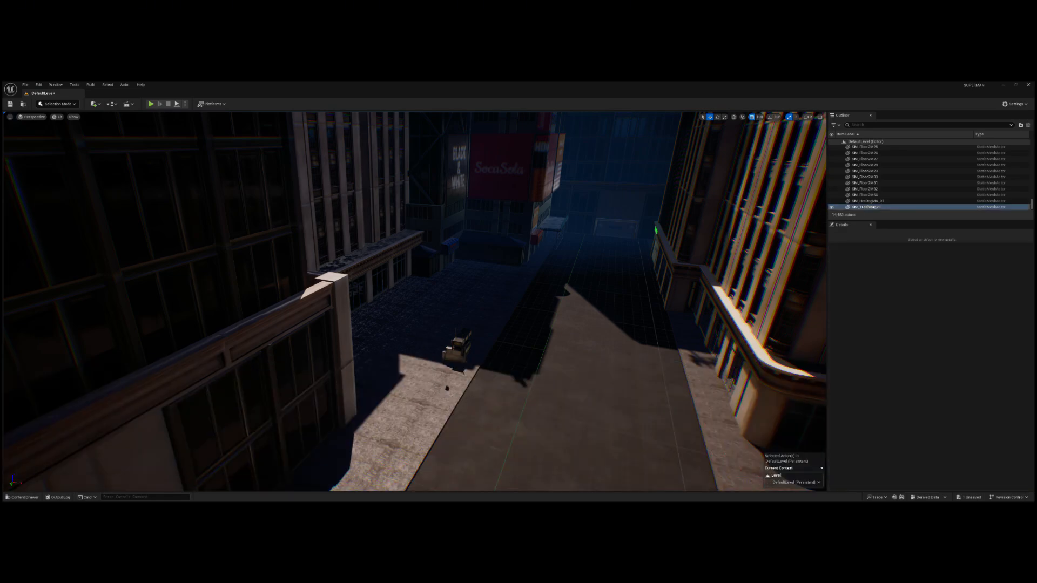
{"action": "right_click_drag", "start_coordinate": [460, 396], "coordinate": [331, 361]}
{"action": "key", "text": "w"}
{"action": "key", "text": "w"}
{"action": "key", "text": "d"}
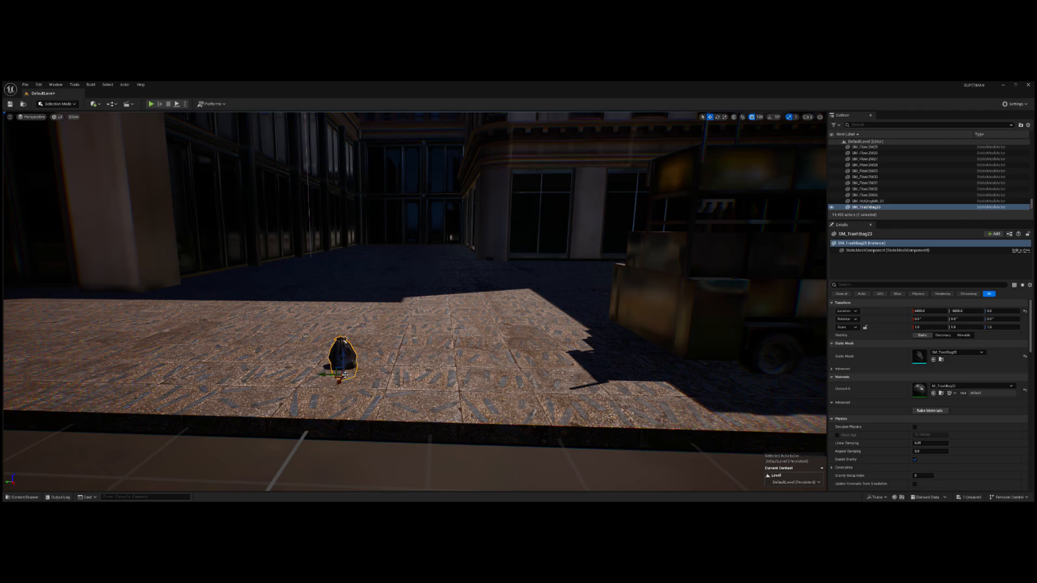
- Lift the trash bag off the sidewalk, snap it back down to the floor and delete it
{"action": "left_click_drag", "start_coordinate": [345, 368], "coordinate": [345, 320]}
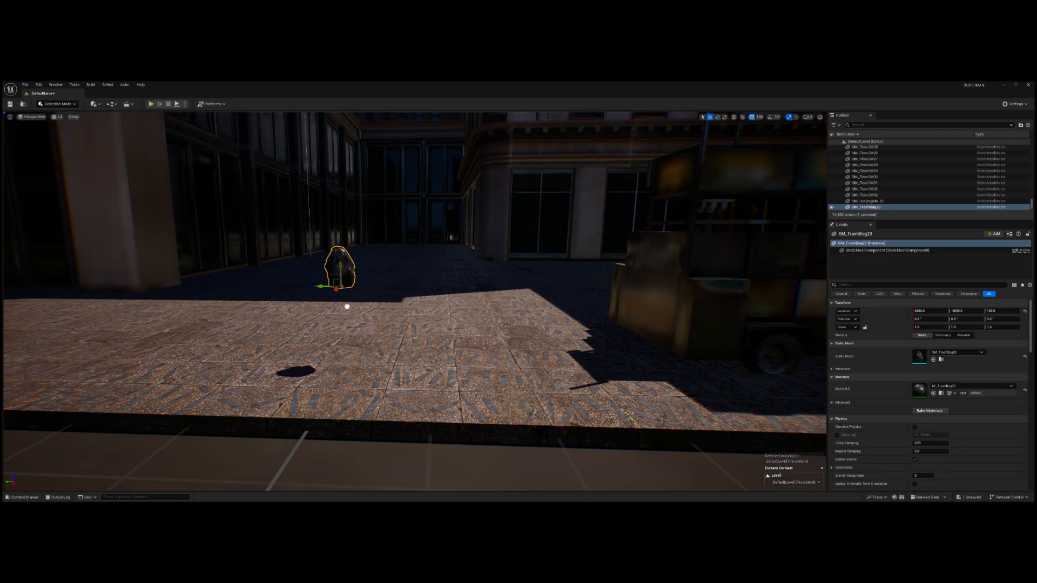
{"action": "key", "text": "End"}
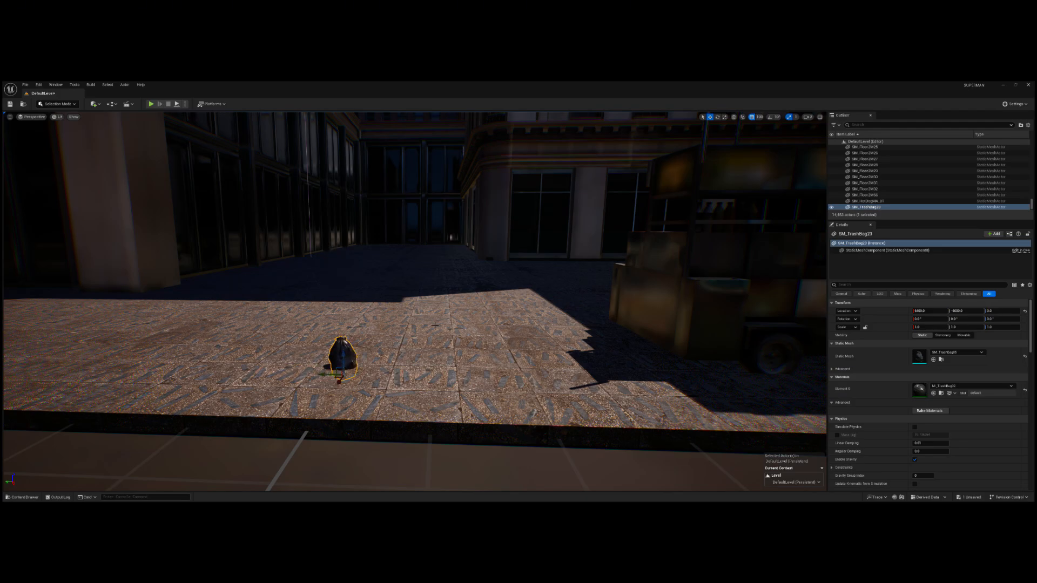
{"action": "key", "text": "Delete"}
- Survey the street from the food cart past the billboards to the green PARKING sign and the dark facade
{"action": "right_click_drag", "start_coordinate": [438, 378], "coordinate": [26, 288]}
{"action": "key", "text": "s"}
{"action": "key", "text": "w"}
{"action": "key", "text": "s"}
{"action": "key", "text": "w"}
{"action": "key", "text": "s"}
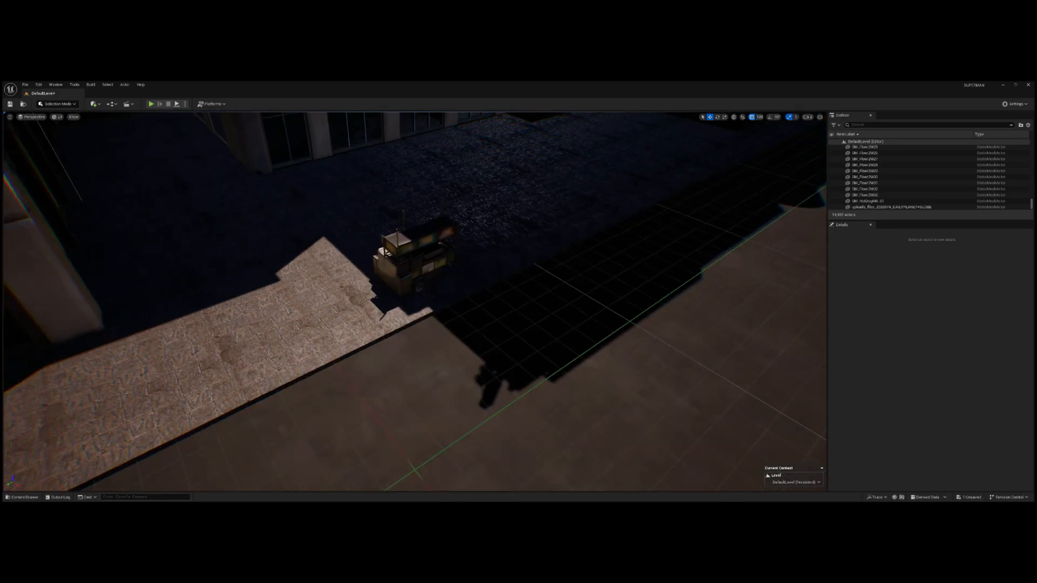
{"action": "right_click_drag", "start_coordinate": [415, 303], "coordinate": [400, 295]}
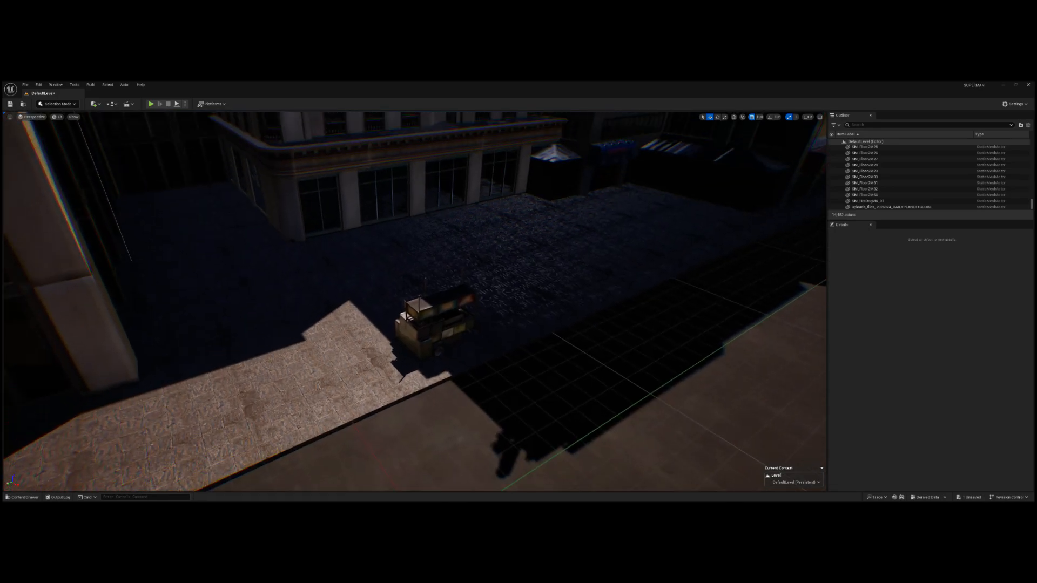
{"action": "left_click", "coordinate": [30, 498]}
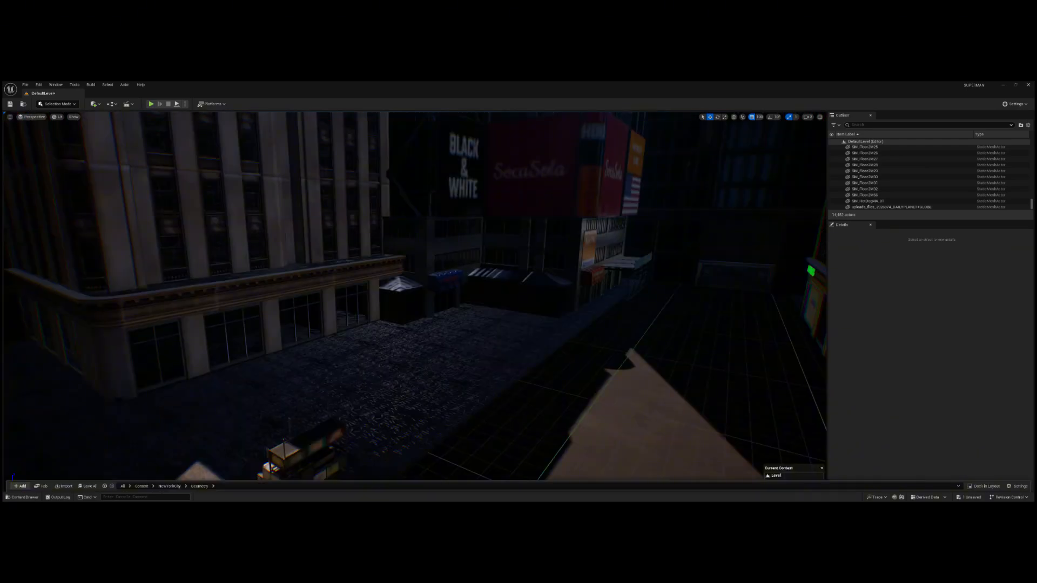
{"action": "right_click_drag", "start_coordinate": [415, 303], "coordinate": [432, 290]}
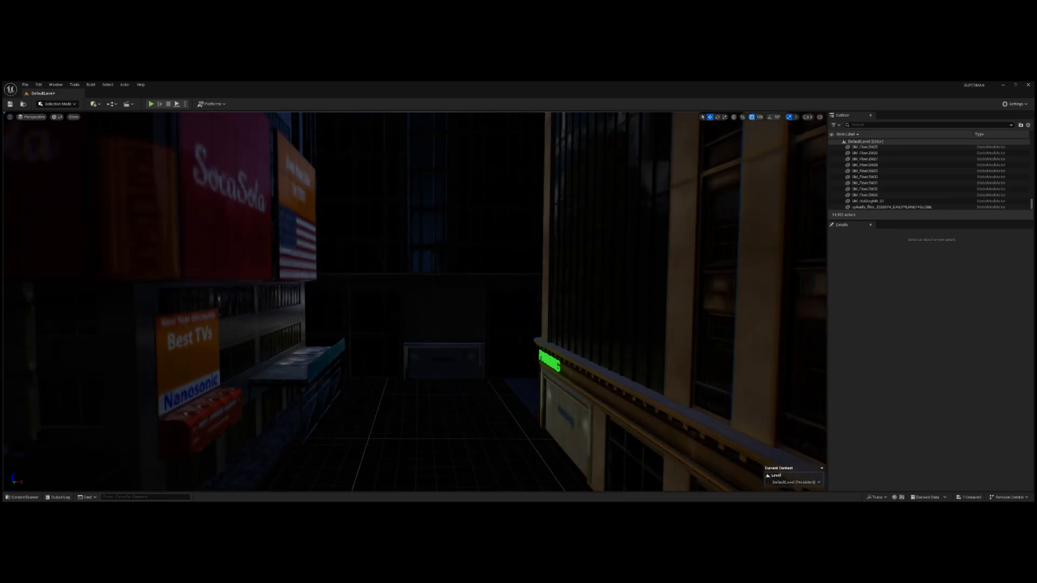
{"action": "right_click_drag", "start_coordinate": [415, 302], "coordinate": [243, 256]}
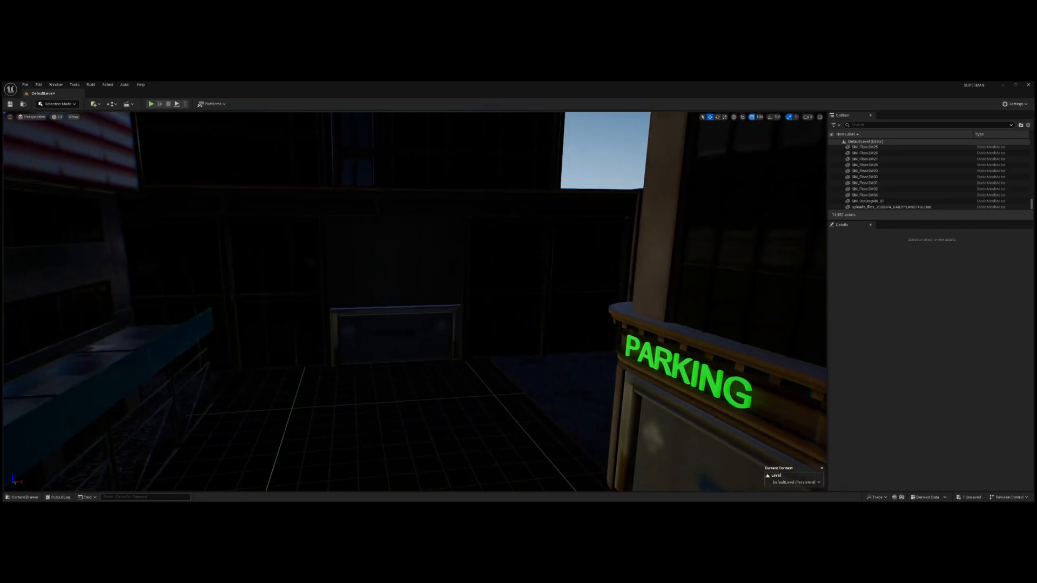
- Place the 24/7 sign mesh above the entrance of the dark facade and scale it uniformly to more than double size
{"action": "left_click", "coordinate": [21, 497]}
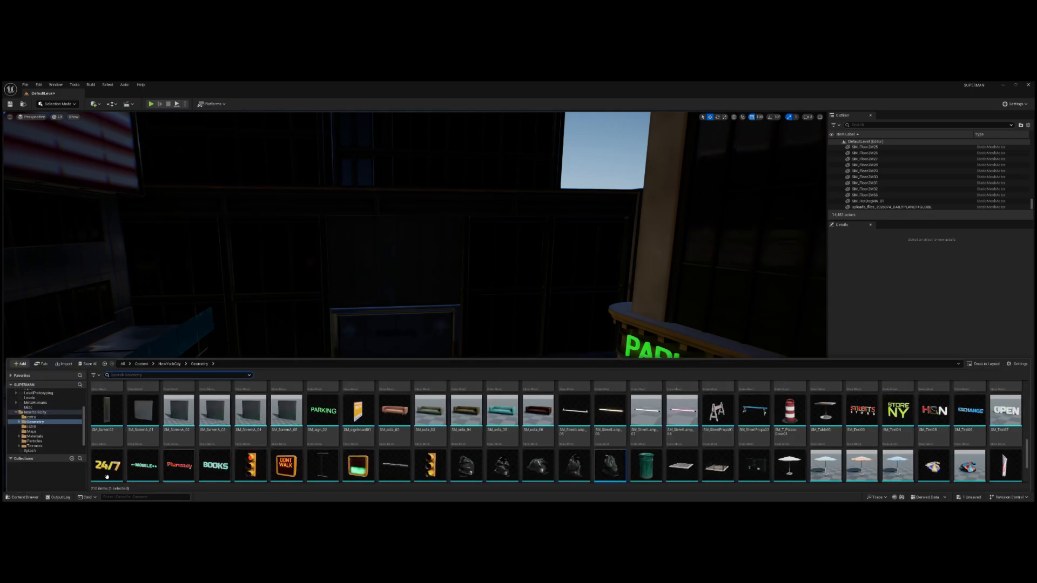
{"action": "left_click_drag", "start_coordinate": [107, 466], "coordinate": [400, 270]}
{"action": "key", "text": "f"}
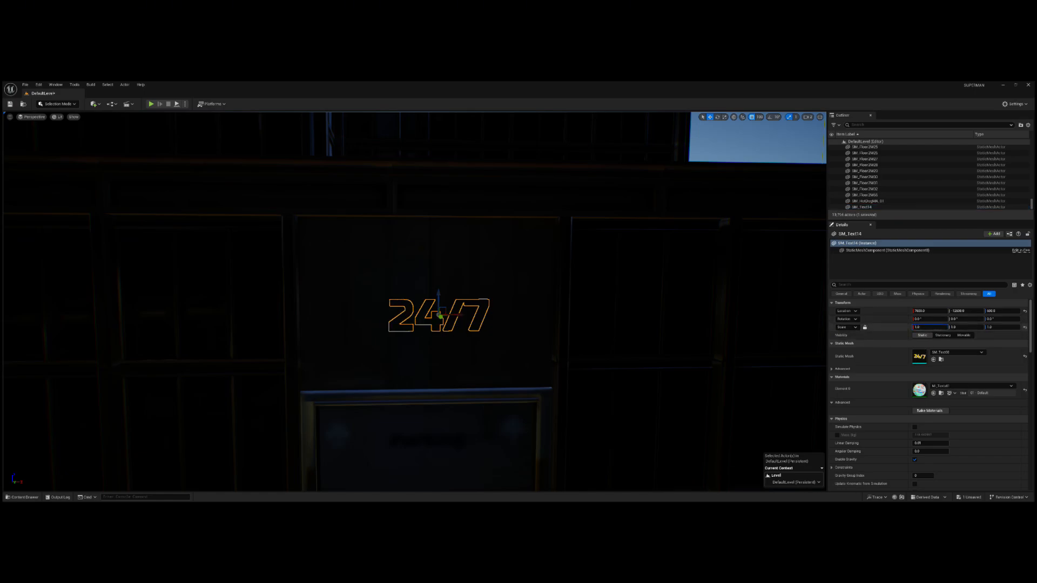
{"action": "left_click_drag", "start_coordinate": [929, 327], "coordinate": [966, 327]}
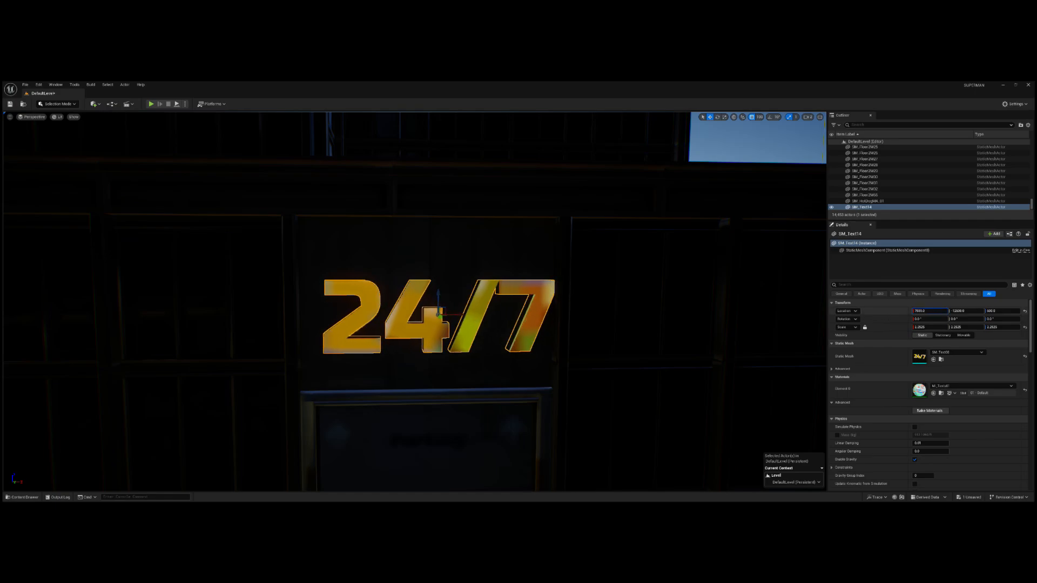
- Examine how the enlarged 24/7 sign looks from farther down the street
{"action": "right_click_drag", "start_coordinate": [707, 325], "coordinate": [705, 275]}
{"action": "key", "text": "w"}
{"action": "left_click", "coordinate": [641, 294]}
{"action": "right_click_drag", "start_coordinate": [641, 294], "coordinate": [613, 424]}
{"action": "key", "text": "s"}
{"action": "key", "text": "w"}
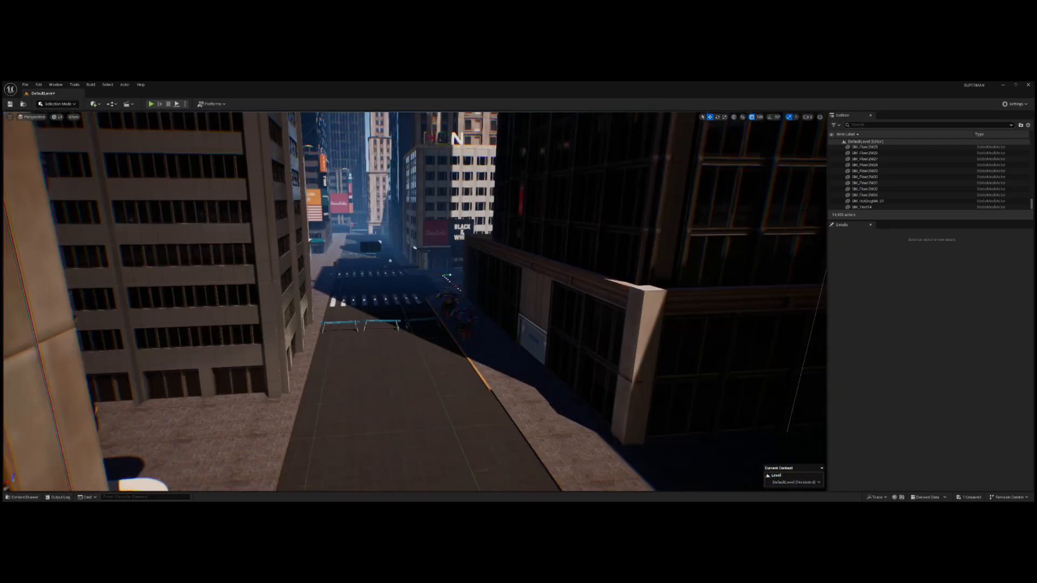
{"action": "right_click_drag", "start_coordinate": [613, 424], "coordinate": [632, 427]}
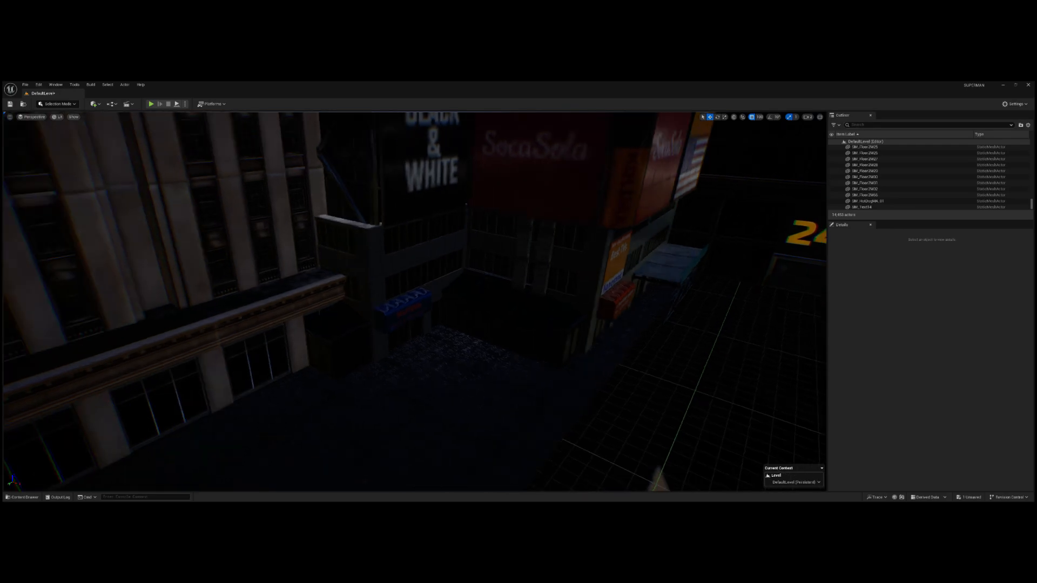
{"action": "key", "text": "s"}
{"action": "right_click_drag", "start_coordinate": [632, 427], "coordinate": [640, 449]}
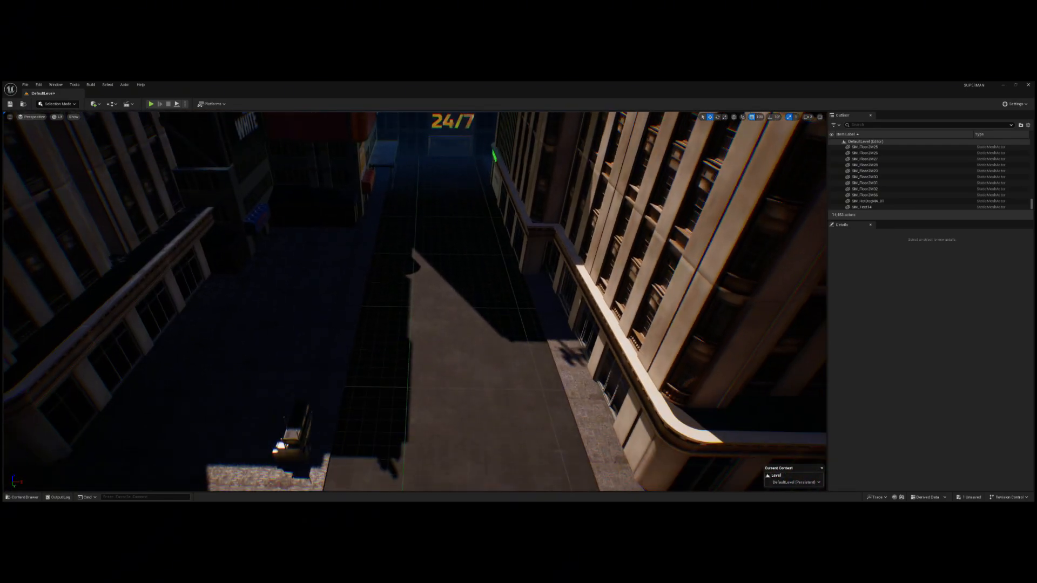
- Place a green trash can on the shaded sidewalk beyond the food cart, with a black trash bag beside it
{"action": "left_click", "coordinate": [24, 497]}
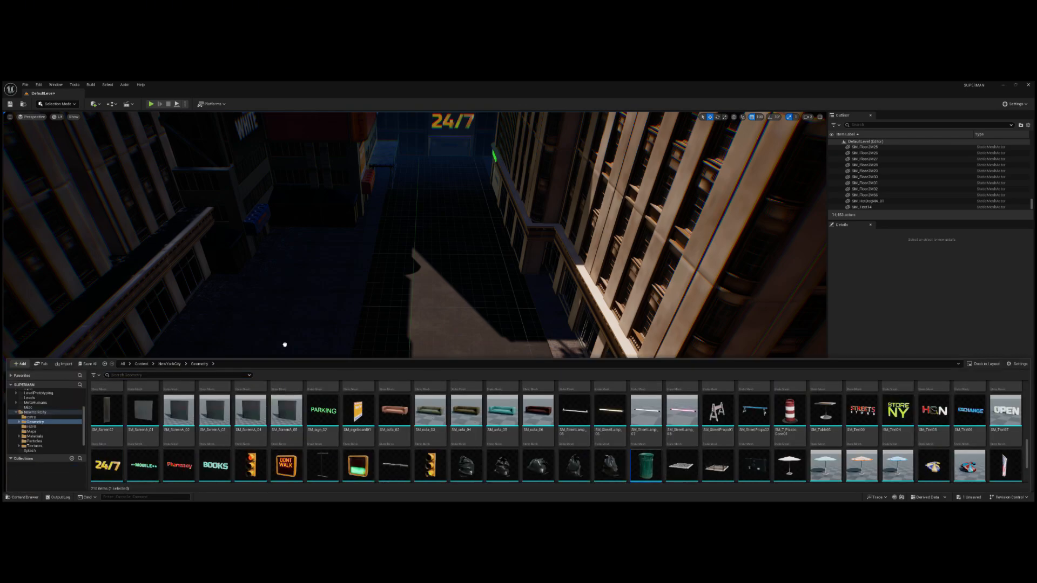
{"action": "left_click_drag", "start_coordinate": [285, 345], "coordinate": [345, 331]}
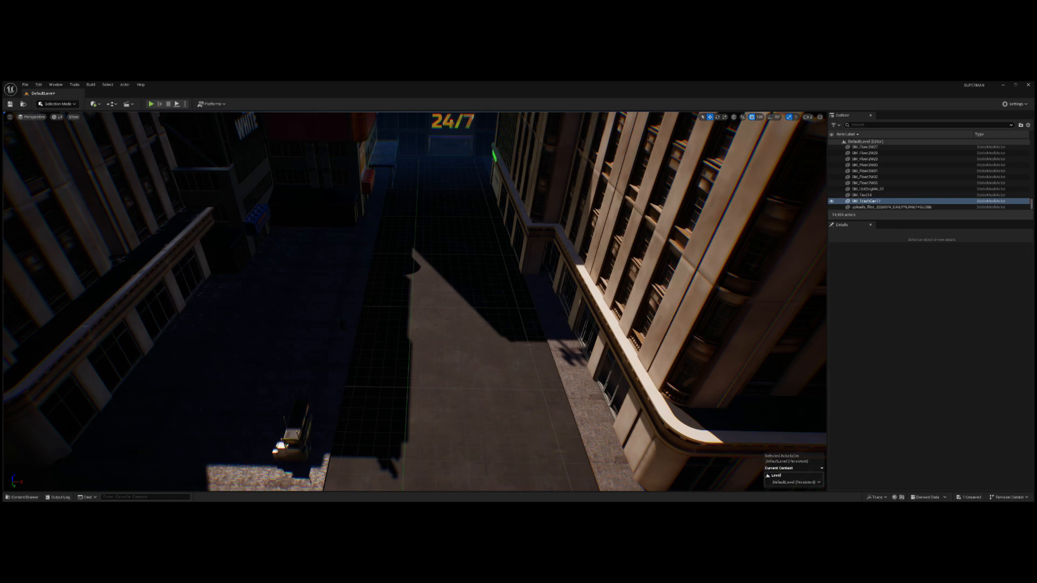
{"action": "left_click", "coordinate": [25, 498]}
{"action": "left_click_drag", "start_coordinate": [561, 472], "coordinate": [292, 432]}
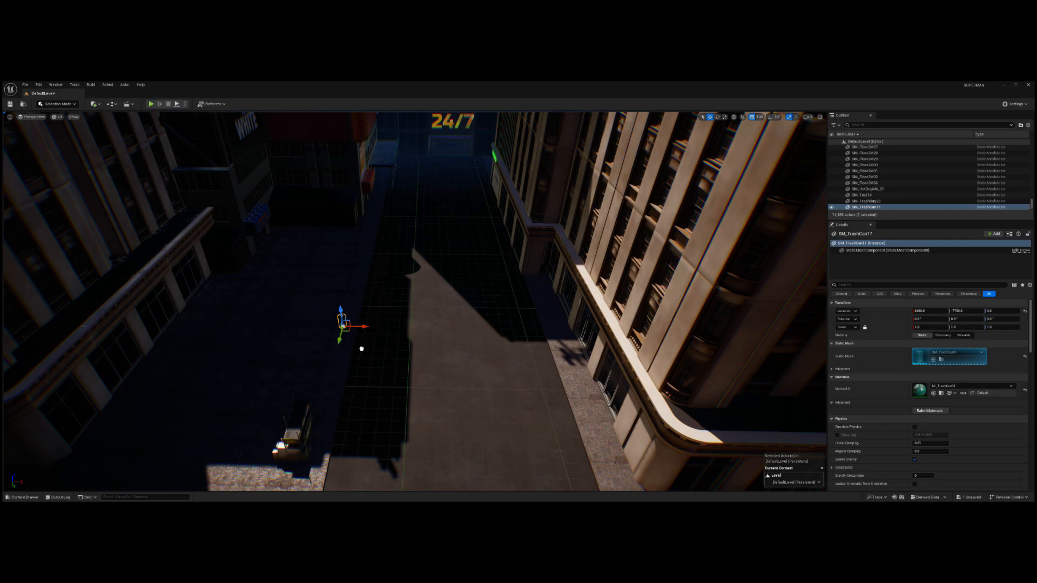
{"action": "left_click_drag", "start_coordinate": [361, 349], "coordinate": [348, 341]}
{"action": "key", "text": "w"}
{"action": "right_click_drag", "start_coordinate": [349, 341], "coordinate": [201, 326]}
{"action": "key", "text": "w"}
{"action": "key", "text": "s"}
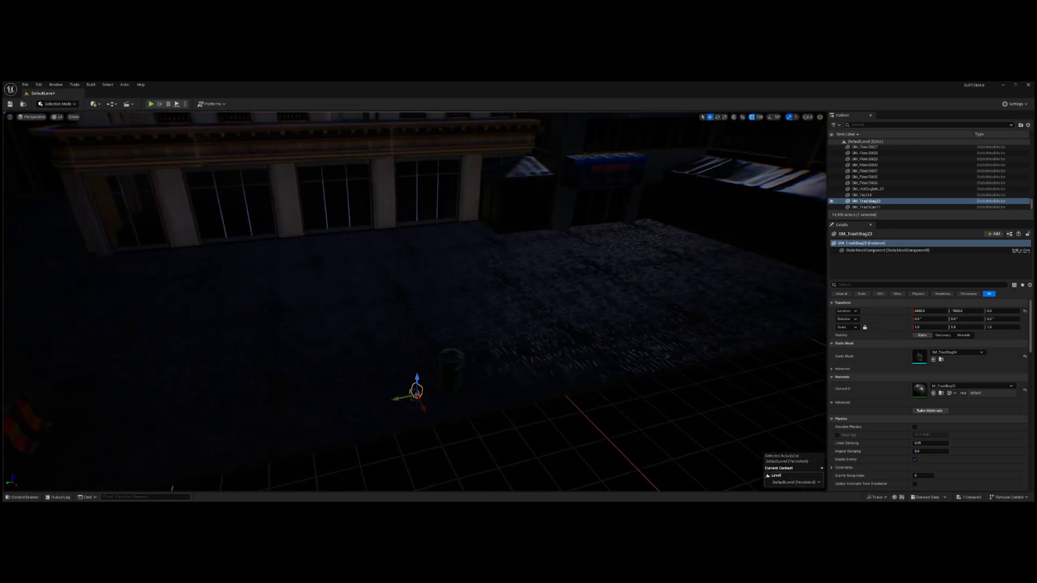
- Raise the trash bag beside the green trash can slightly so that it rests on the sidewalk surface
{"action": "left_click", "coordinate": [923, 327]}
{"action": "right_click_drag", "start_coordinate": [416, 302], "coordinate": [413, 356]}
{"action": "key", "text": "w"}
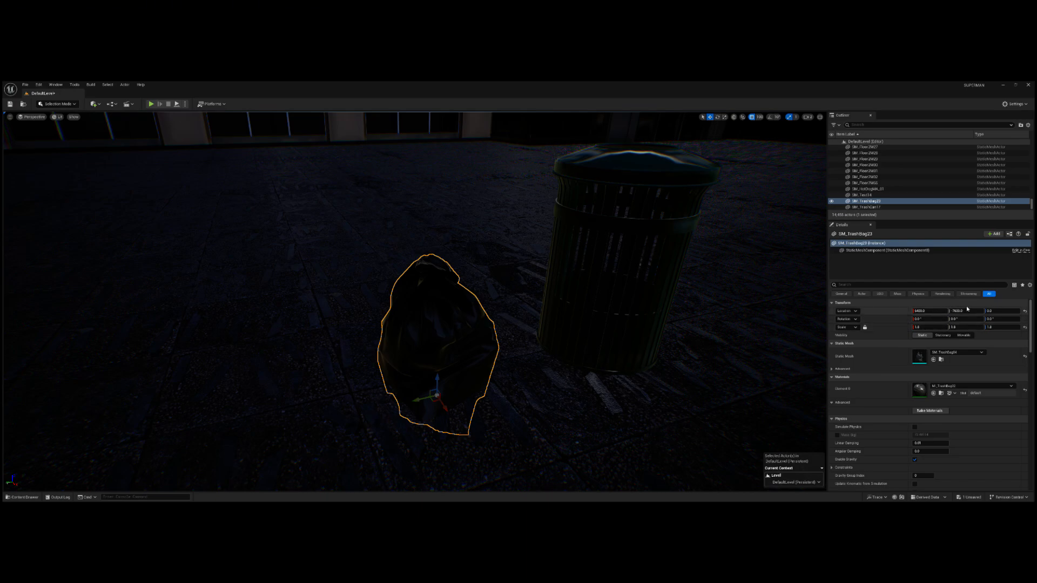
{"action": "mouse_move", "coordinate": [1007, 311]}
{"action": "left_mouse_down"}
{"action": "mouse_move", "coordinate": [1034, 311]}
{"action": "mouse_move", "coordinate": [1011, 311]}
{"action": "left_mouse_up"}
{"action": "right_click_drag", "start_coordinate": [415, 302], "coordinate": [724, 329]}
{"action": "left_click", "coordinate": [718, 228]}
{"action": "key", "text": "a"}
{"action": "key", "text": "d"}
{"action": "key", "text": "s"}
{"action": "key", "text": "a"}
{"action": "key", "text": "s"}
- Duplicate the trash bag and position the copy next to the original, closer to the curb
{"action": "left_click", "coordinate": [522, 344]}
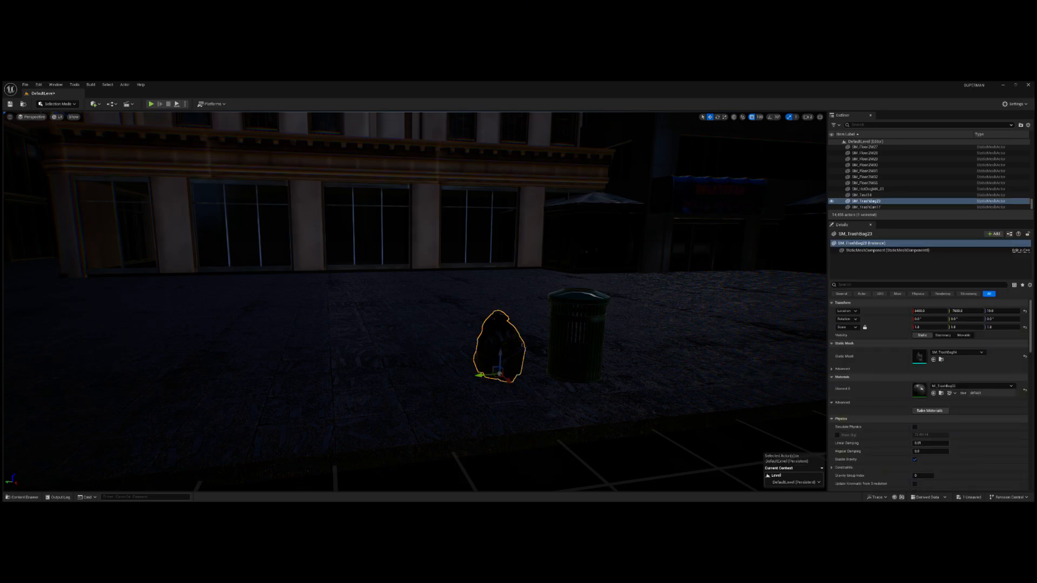
{"action": "key", "text": "ctrl+d"}
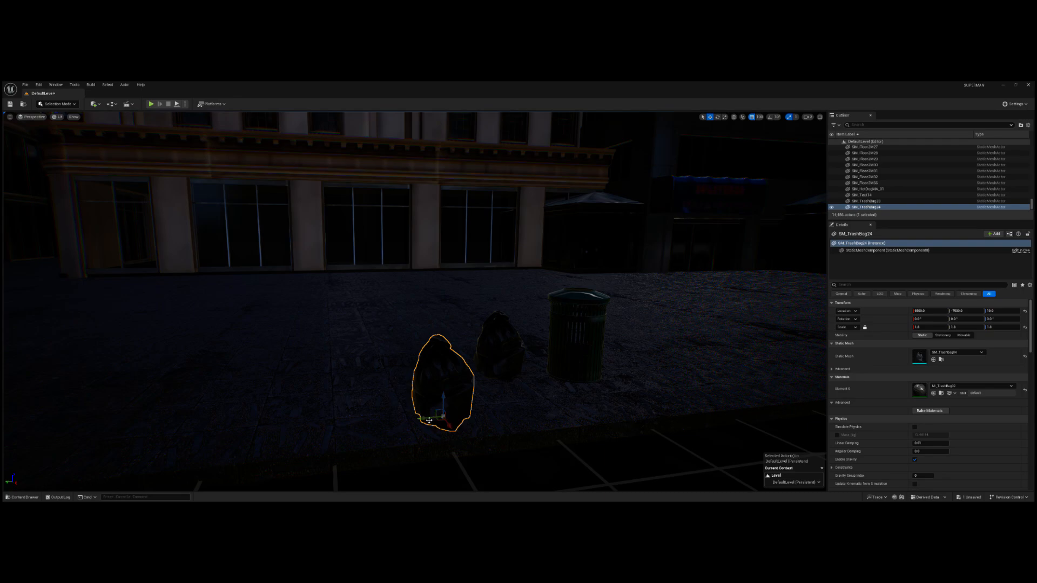
{"action": "left_click_drag", "start_coordinate": [485, 401], "coordinate": [496, 398]}
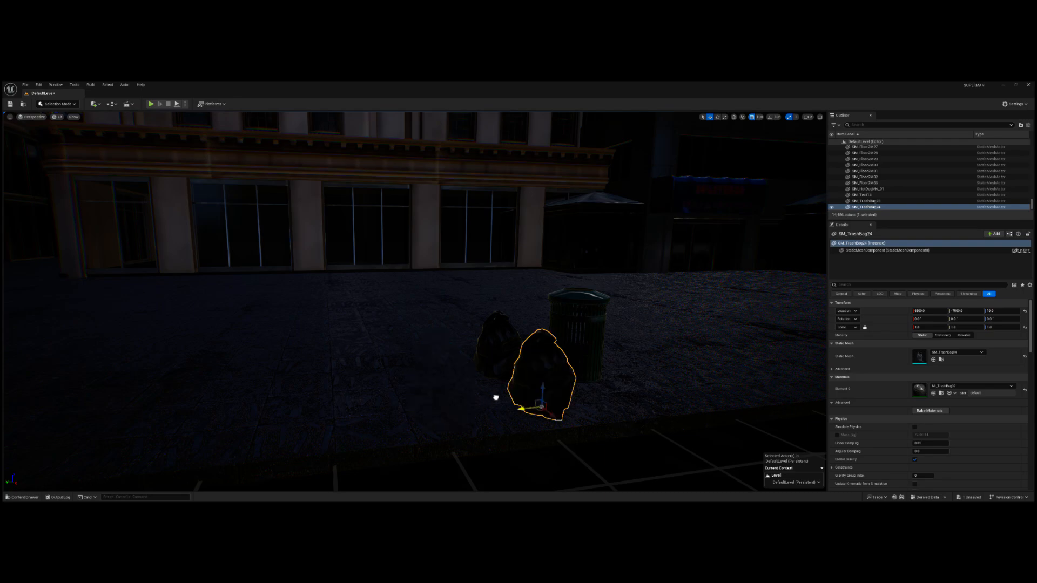
{"action": "right_click_drag", "start_coordinate": [495, 398], "coordinate": [535, 432]}
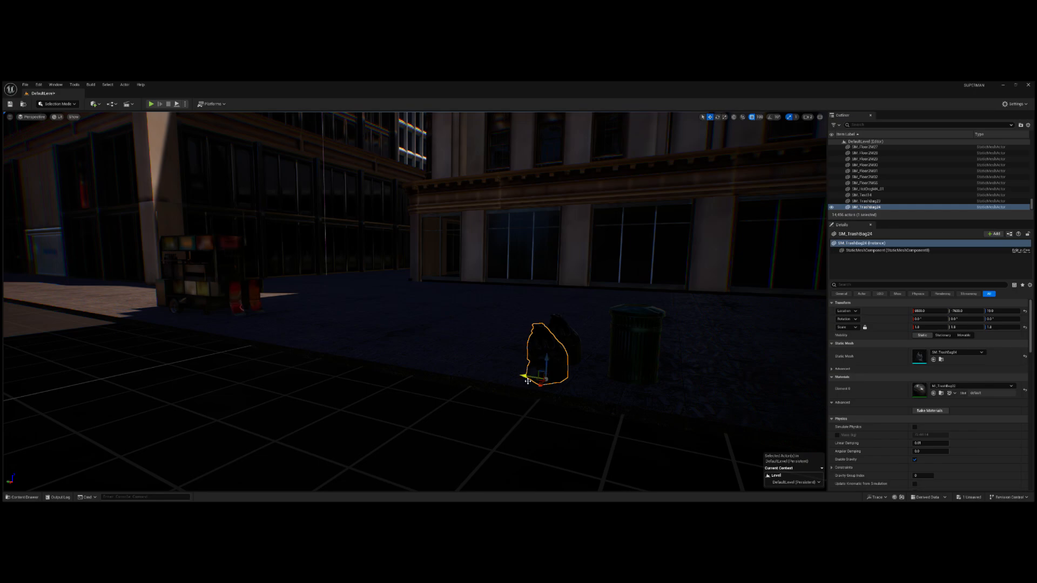
{"action": "mouse_move", "coordinate": [550, 377]}
{"action": "right_mouse_down"}
{"action": "mouse_move", "coordinate": [546, 351]}
{"action": "mouse_move", "coordinate": [564, 346]}
{"action": "mouse_move", "coordinate": [621, 356]}
{"action": "mouse_move", "coordinate": [562, 370]}
{"action": "right_mouse_up"}
{"action": "left_click", "coordinate": [562, 357]}
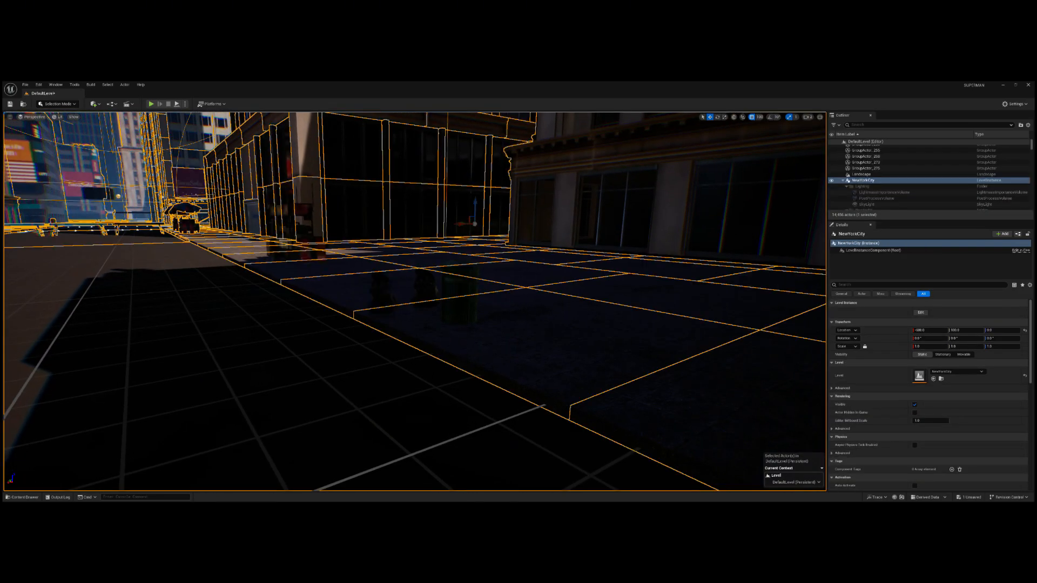
{"action": "right_click_drag", "start_coordinate": [562, 356], "coordinate": [597, 222]}
{"action": "left_click", "coordinate": [419, 204]}
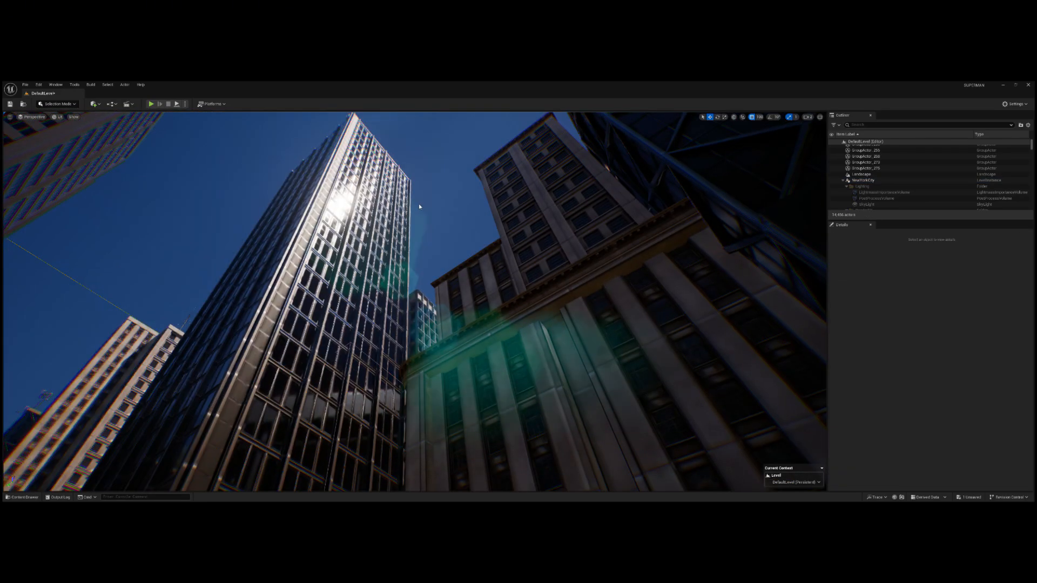
{"action": "right_click_drag", "start_coordinate": [419, 204], "coordinate": [394, 325]}
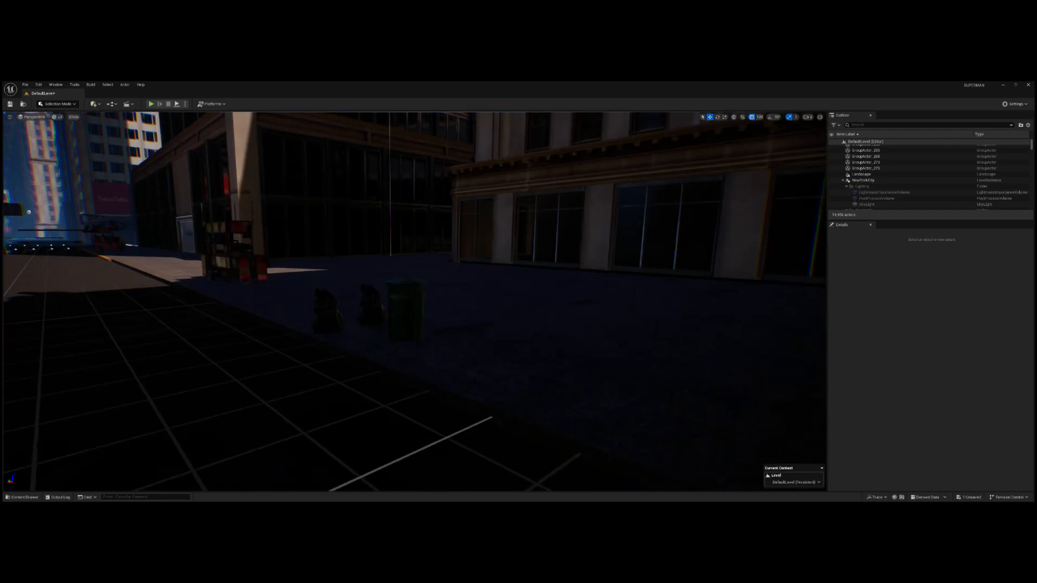
- Place the SM_TreePlace02 fenced tree planter on the sidewalk in front of the green trash can
{"action": "left_click", "coordinate": [25, 497]}
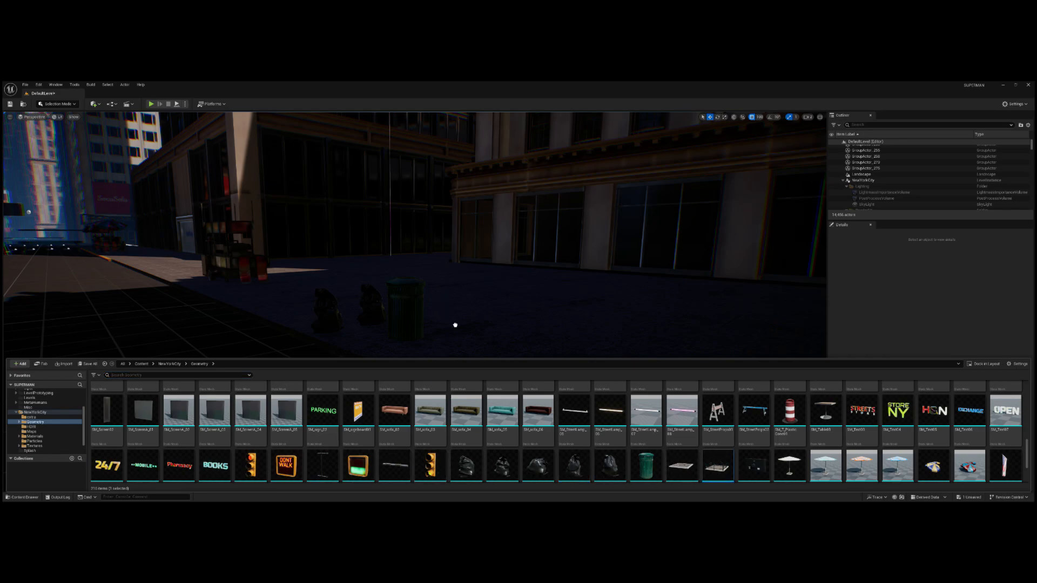
{"action": "left_click_drag", "start_coordinate": [455, 326], "coordinate": [464, 362]}
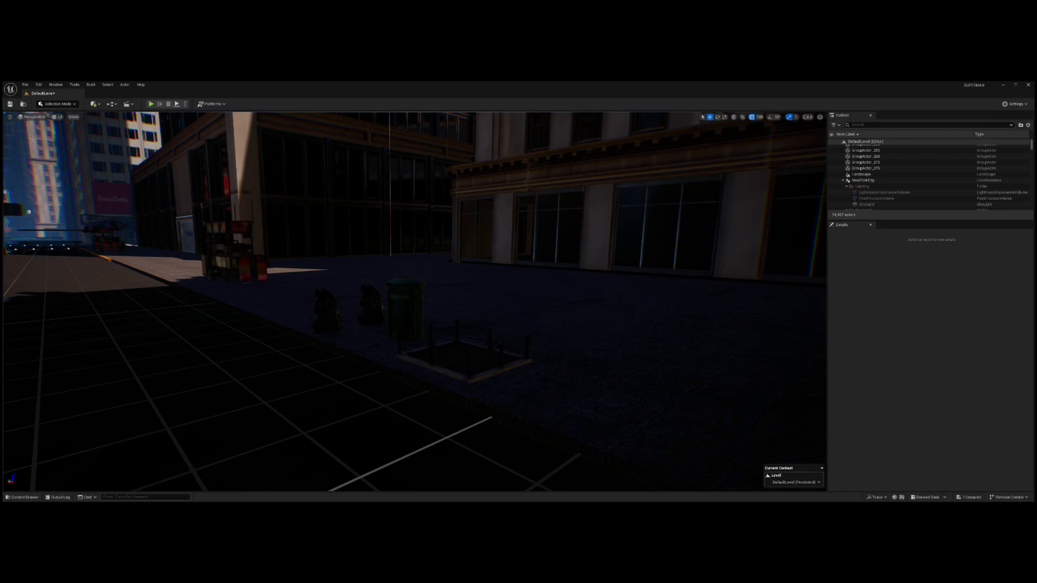
- Look through the NewYorkCity Geometry meshes for a tree to fill the planter, filtering them by "TREE"
{"action": "left_click", "coordinate": [24, 497]}
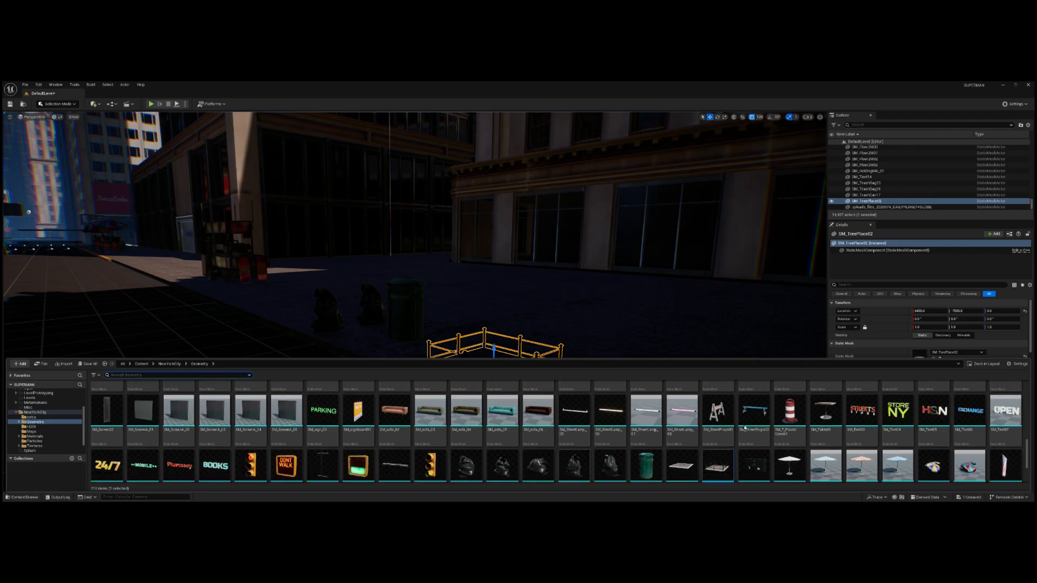
{"action": "scroll", "coordinate": [538, 448], "scroll_direction": "down", "scroll_amount": 2}
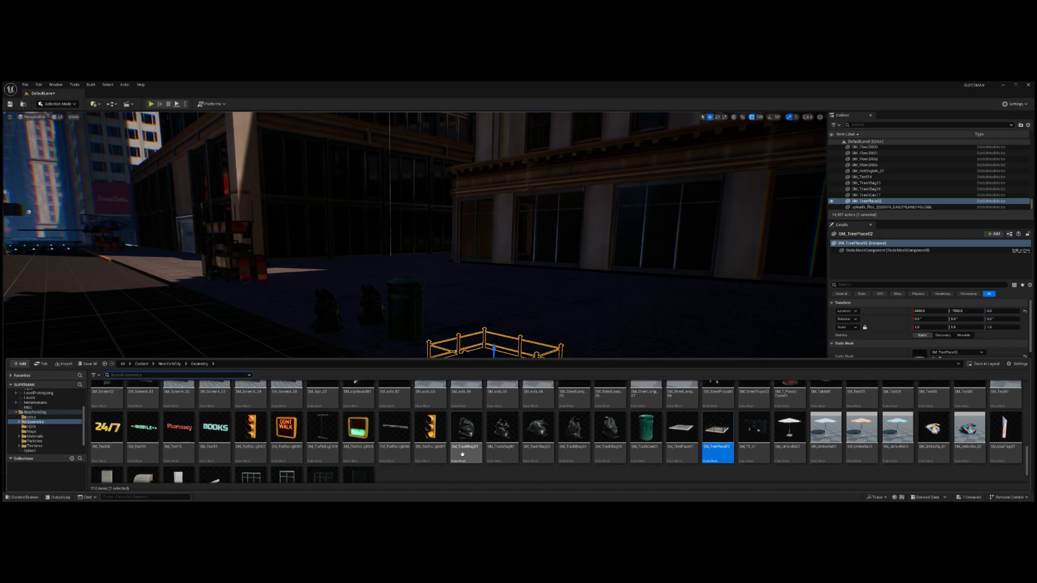
{"action": "scroll", "coordinate": [460, 454], "scroll_direction": "up", "scroll_amount": 8}
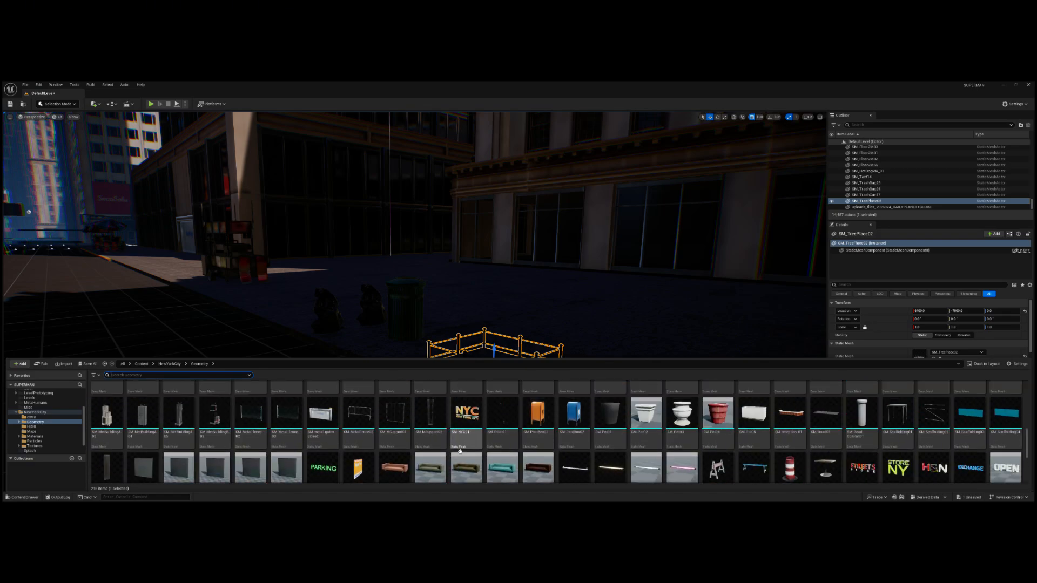
{"action": "scroll", "coordinate": [459, 450], "scroll_direction": "up", "scroll_amount": 2}
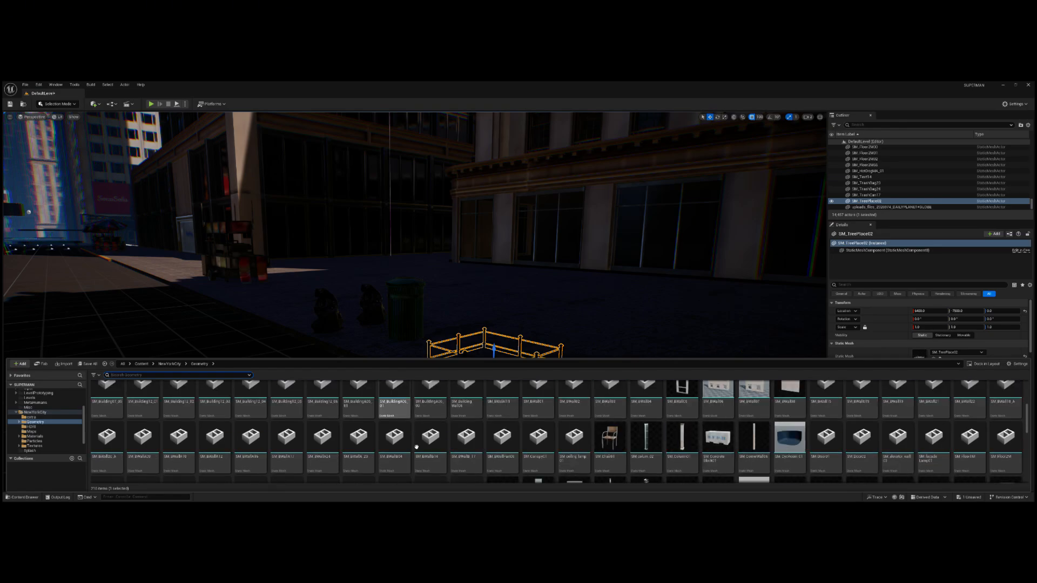
{"action": "scroll", "coordinate": [394, 410], "scroll_direction": "down", "scroll_amount": 2}
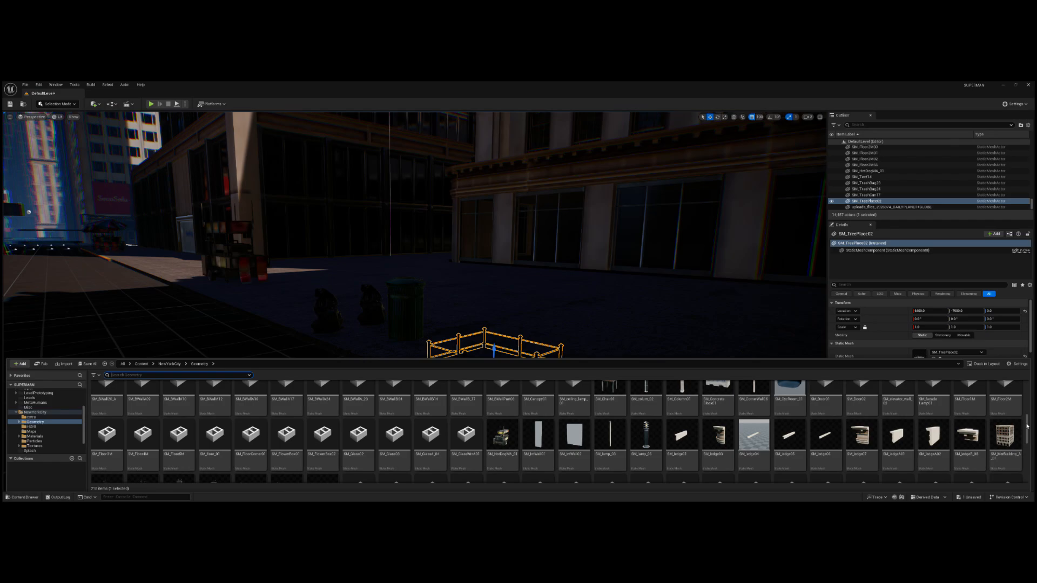
{"action": "scroll", "coordinate": [1023, 482], "scroll_direction": "down", "scroll_amount": 3}
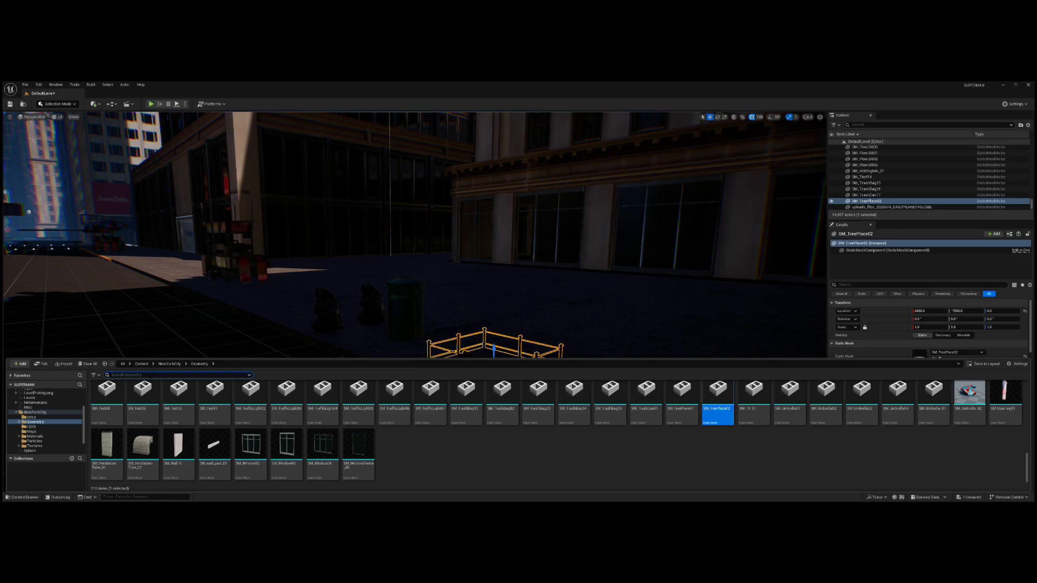
{"action": "type", "text": "TREE"}
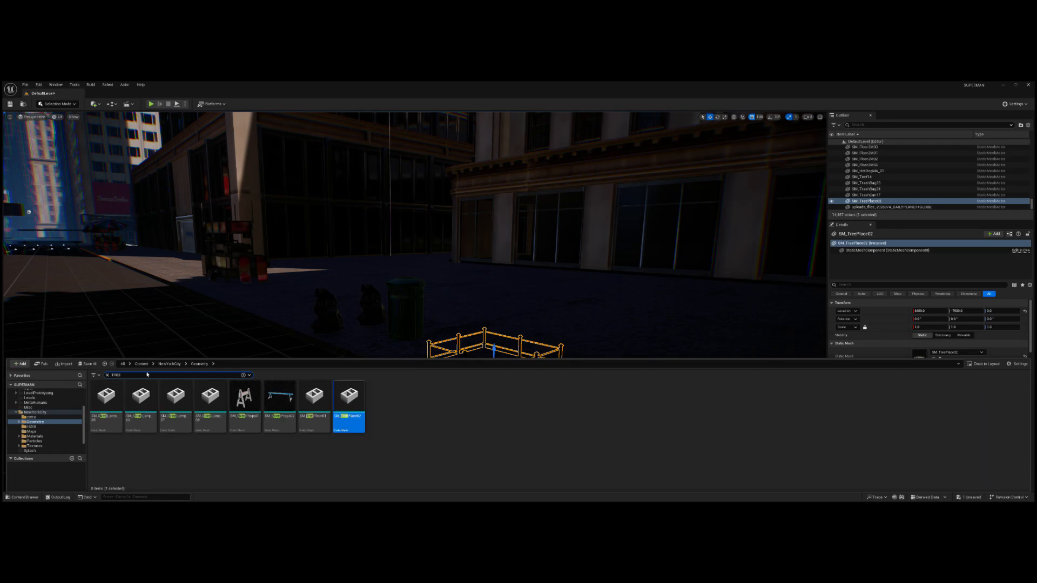
{"action": "left_click", "coordinate": [265, 473]}
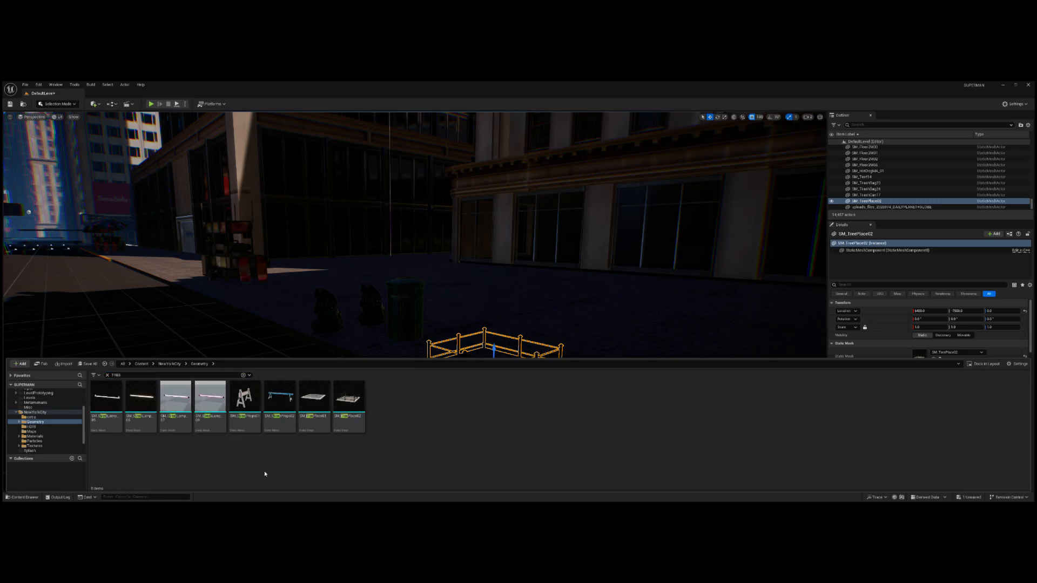
{"action": "key", "text": "ctrl+space"}
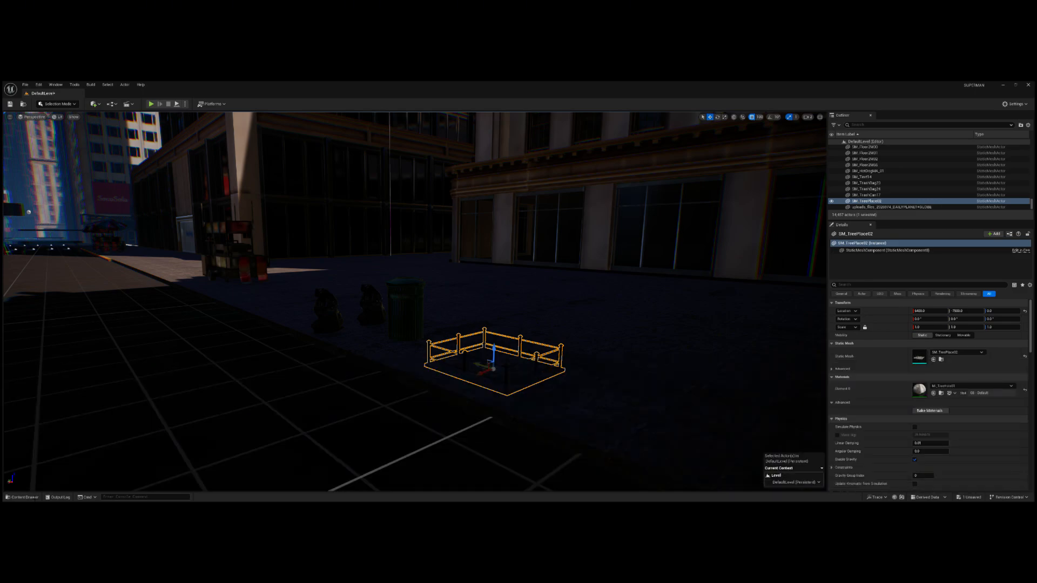
- Delete the fenced tree planter and place a striped street barricade on the sidewalk beside the green trash can
{"action": "key", "text": "Delete"}
{"action": "left_click", "coordinate": [24, 497]}
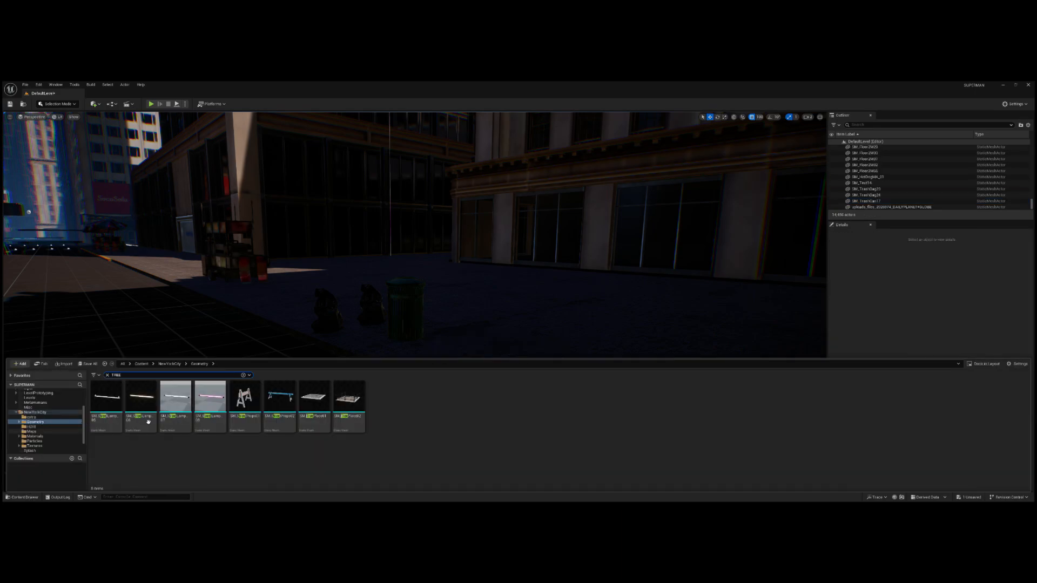
{"action": "left_click", "coordinate": [245, 400]}
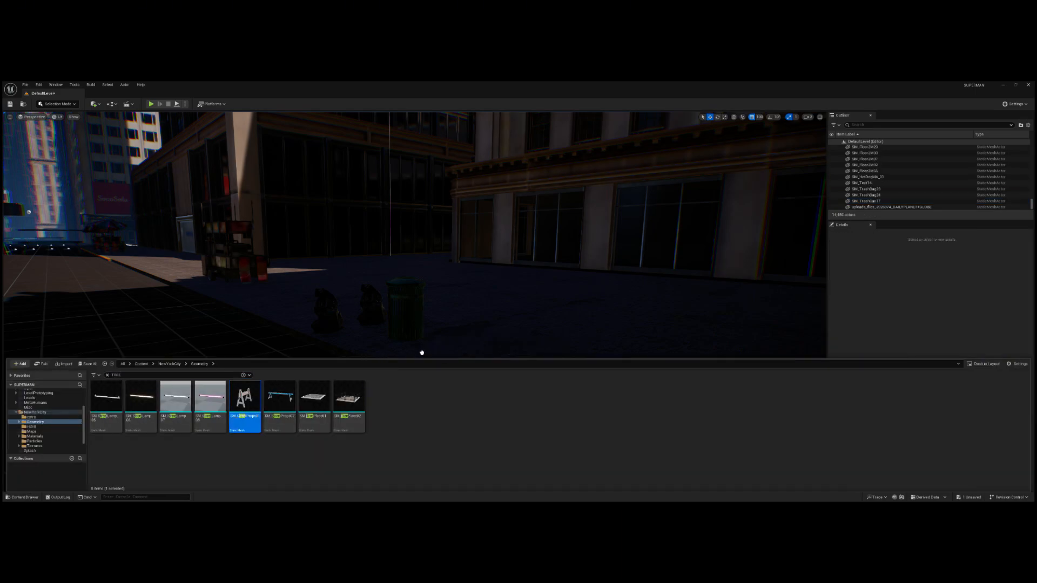
{"action": "mouse_move", "coordinate": [422, 352]}
{"action": "left_mouse_down"}
{"action": "mouse_move", "coordinate": [433, 343]}
{"action": "mouse_move", "coordinate": [435, 364]}
{"action": "mouse_move", "coordinate": [412, 368]}
{"action": "left_mouse_up"}
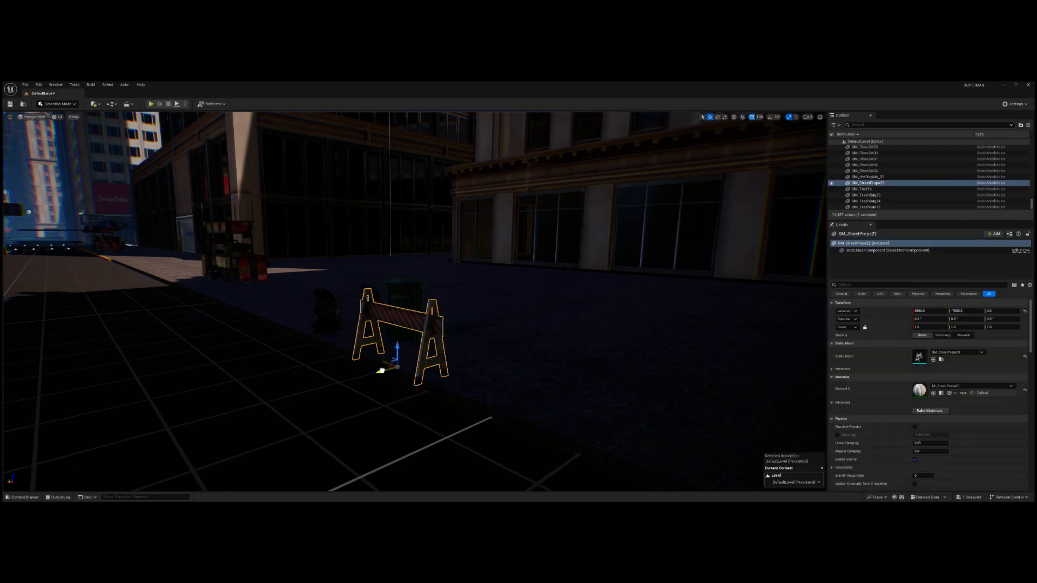
{"action": "right_click_drag", "start_coordinate": [412, 367], "coordinate": [532, 357]}
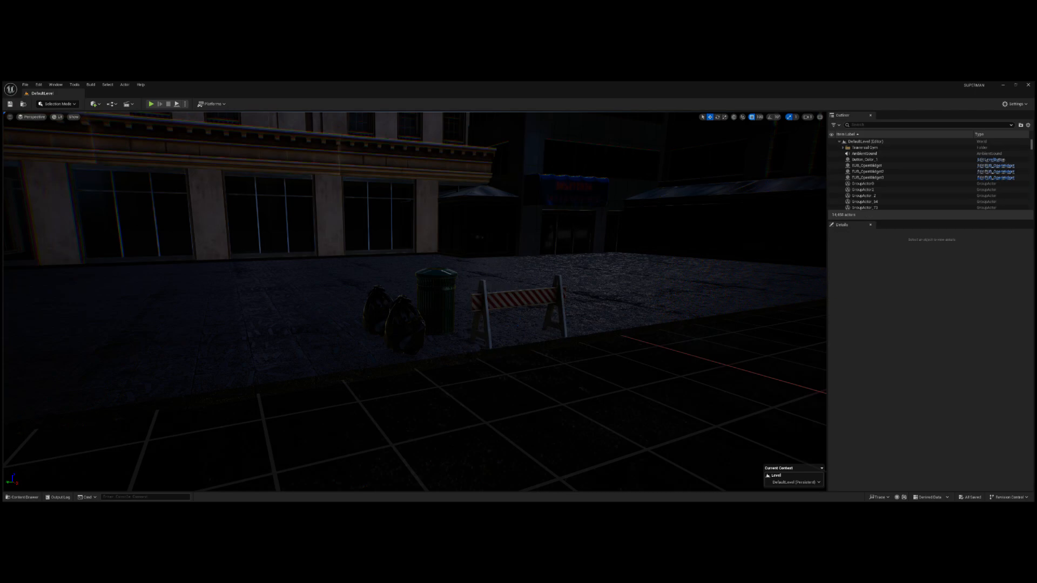
- Examine the city from within its buildings, from beyond its outer edge and around the SocaSola billboard
{"action": "right_click_drag", "start_coordinate": [477, 239], "coordinate": [303, 272]}
{"action": "scroll", "coordinate": [799, 351], "scroll_direction": "down", "scroll_amount": 3}
{"action": "scroll", "coordinate": [637, 233], "scroll_direction": "up", "scroll_amount": 5}
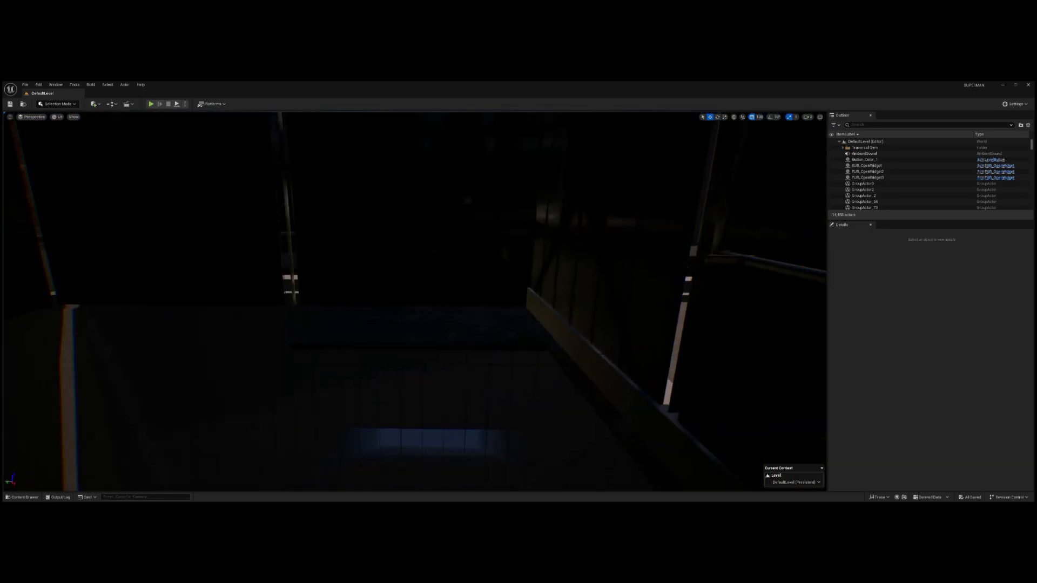
{"action": "key", "text": "w"}
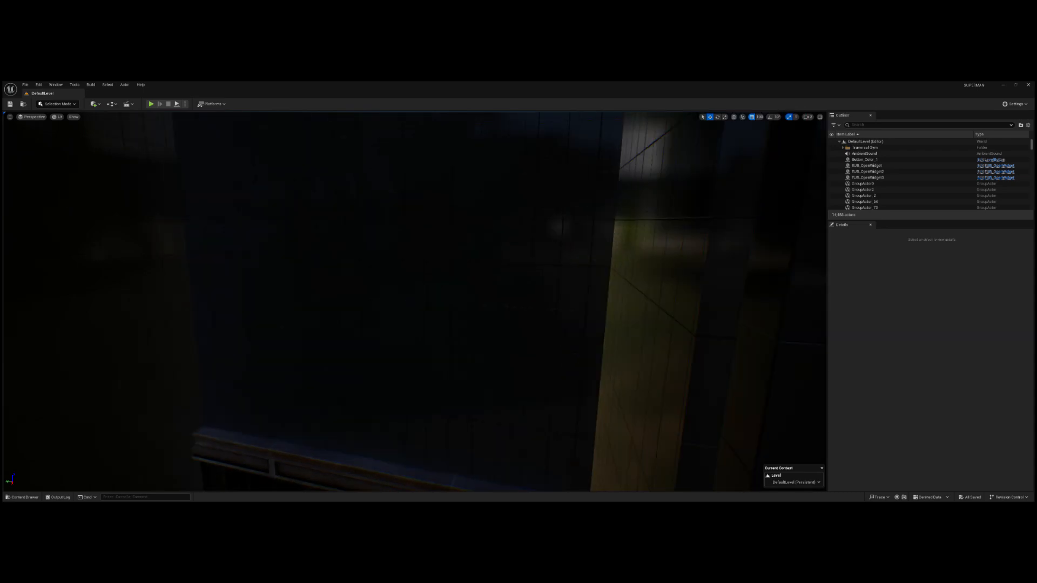
{"action": "key", "text": "w"}
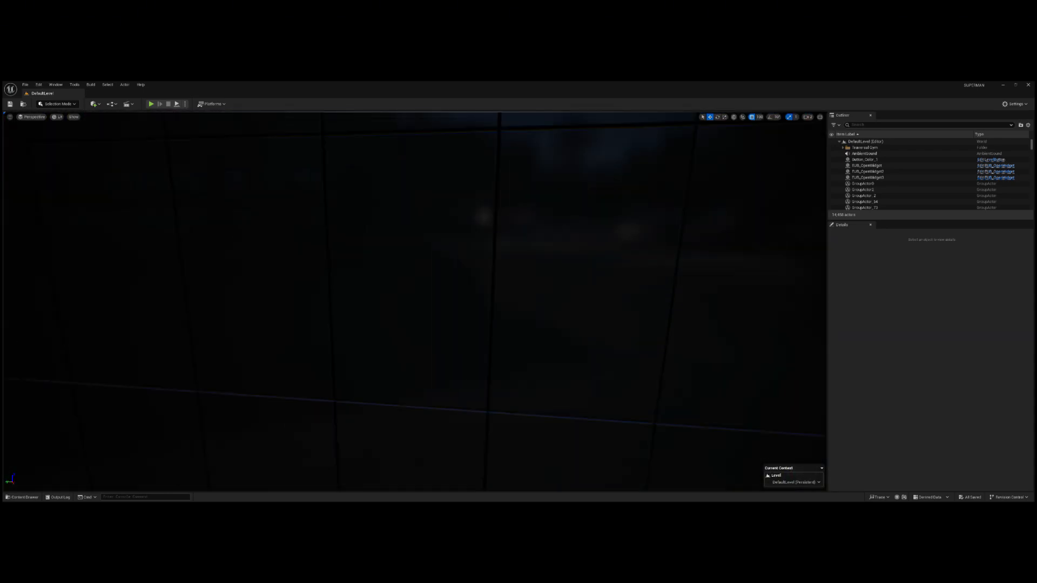
{"action": "key", "text": "w"}
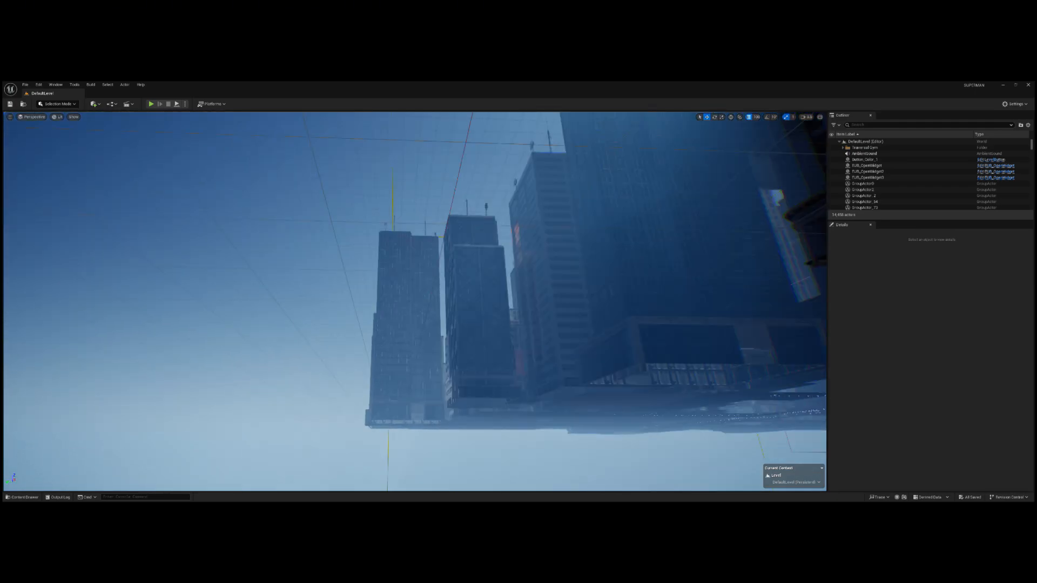
{"action": "right_click_drag", "start_coordinate": [415, 301], "coordinate": [680, 307]}
{"action": "key", "text": "w"}
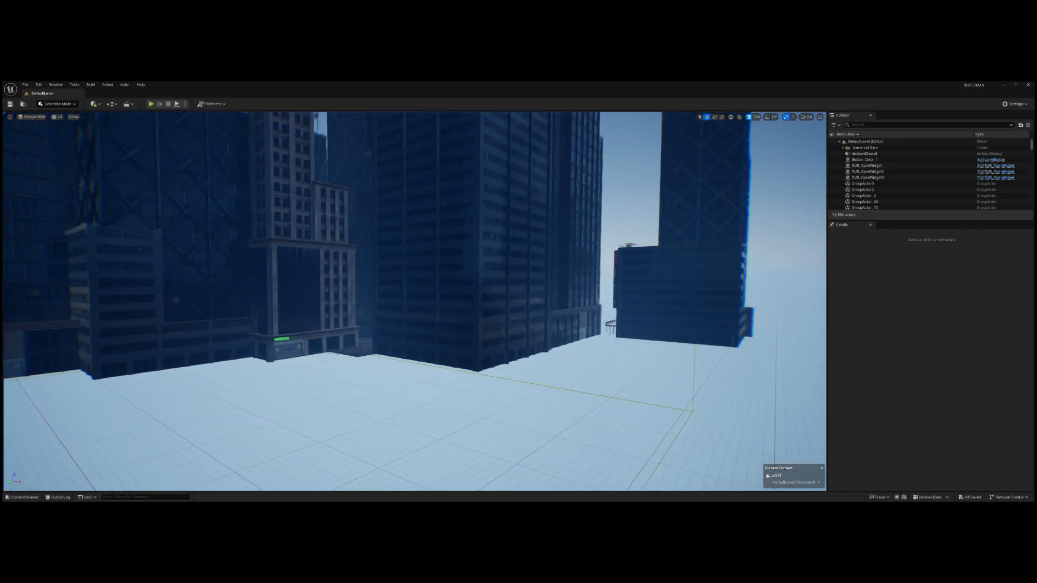
{"action": "key", "text": "s"}
{"action": "right_click_drag", "start_coordinate": [415, 301], "coordinate": [821, 309]}
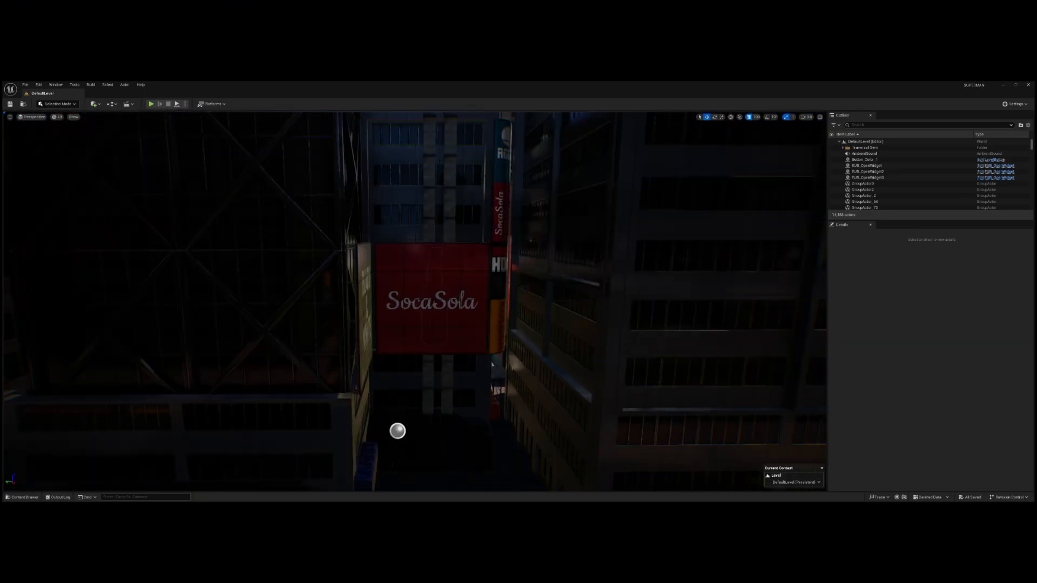
{"action": "right_click_drag", "start_coordinate": [415, 302], "coordinate": [259, 319]}
{"action": "key", "text": "d"}
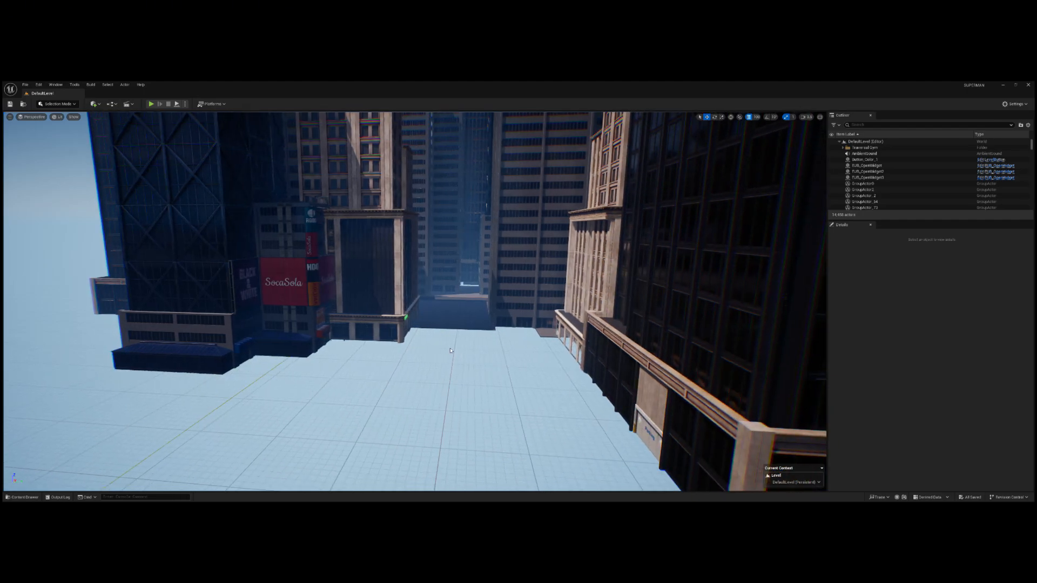
- Browse the project's content folders and open the Maps folder of StarterContent
{"action": "left_click", "coordinate": [11, 497]}
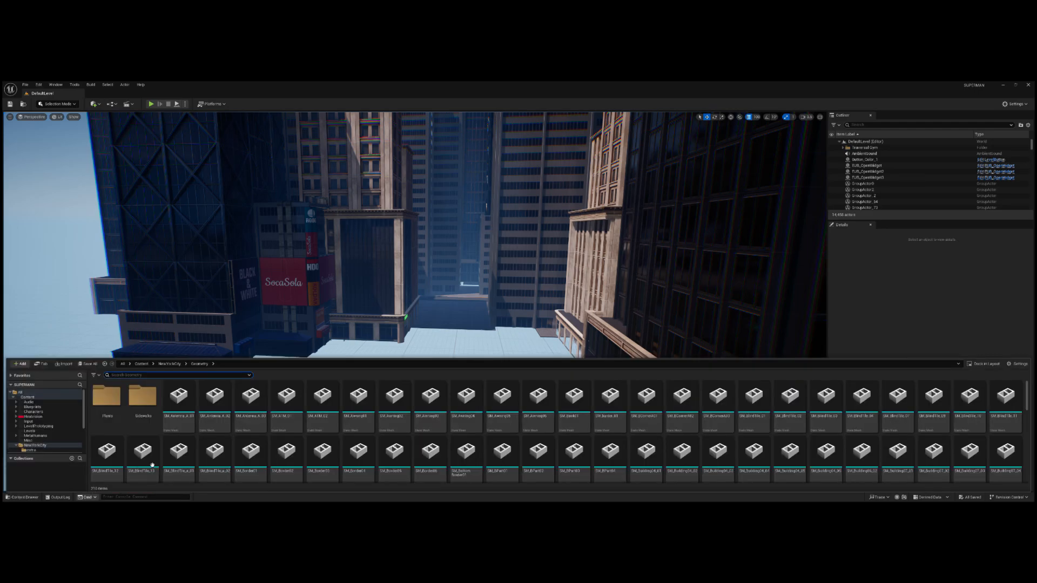
{"action": "left_click", "coordinate": [13, 398]}
{"action": "left_click", "coordinate": [13, 398]}
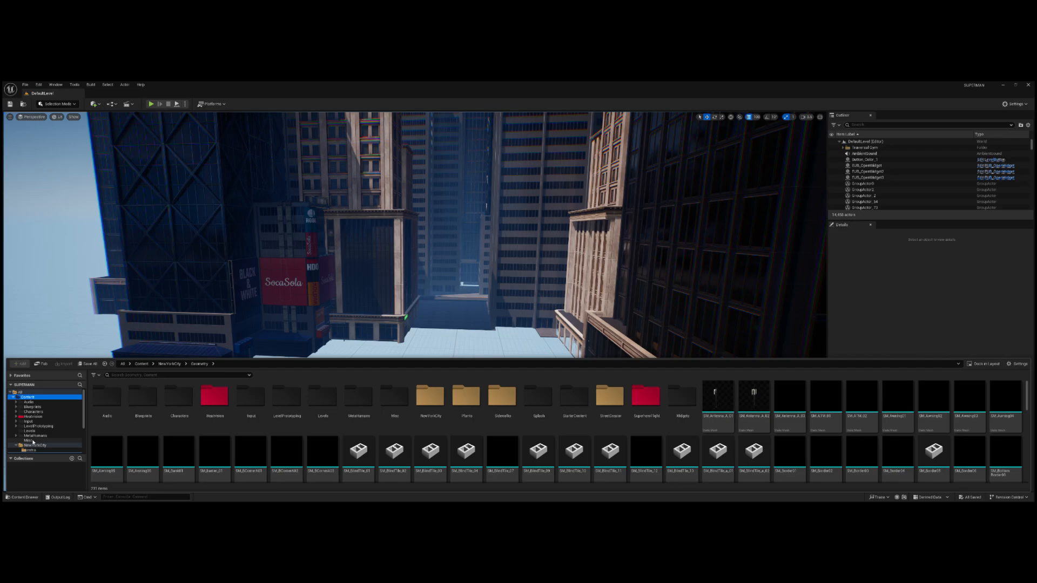
{"action": "scroll", "coordinate": [33, 441], "scroll_direction": "down", "scroll_amount": 5}
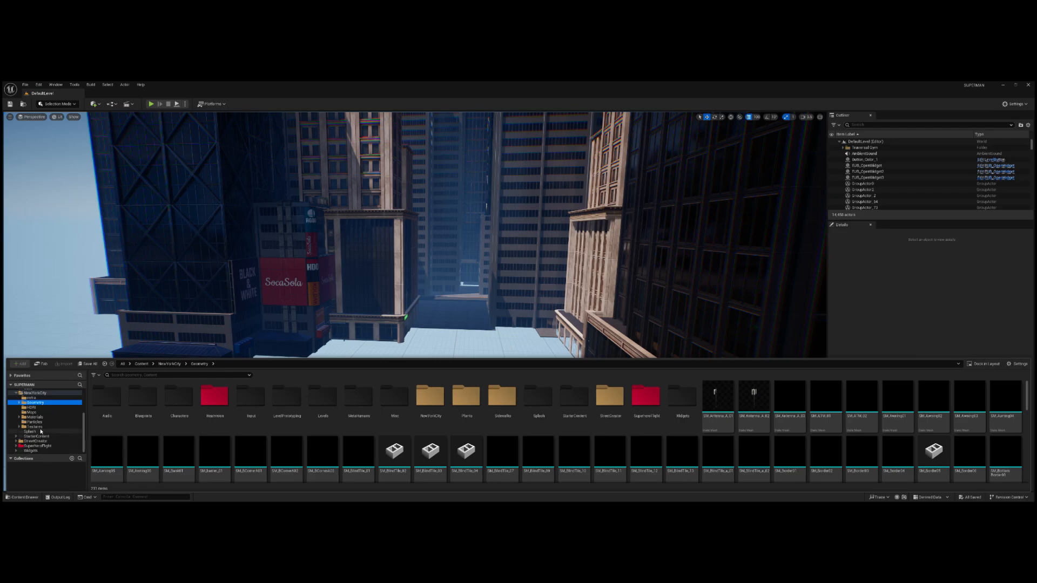
{"action": "left_click", "coordinate": [17, 395]}
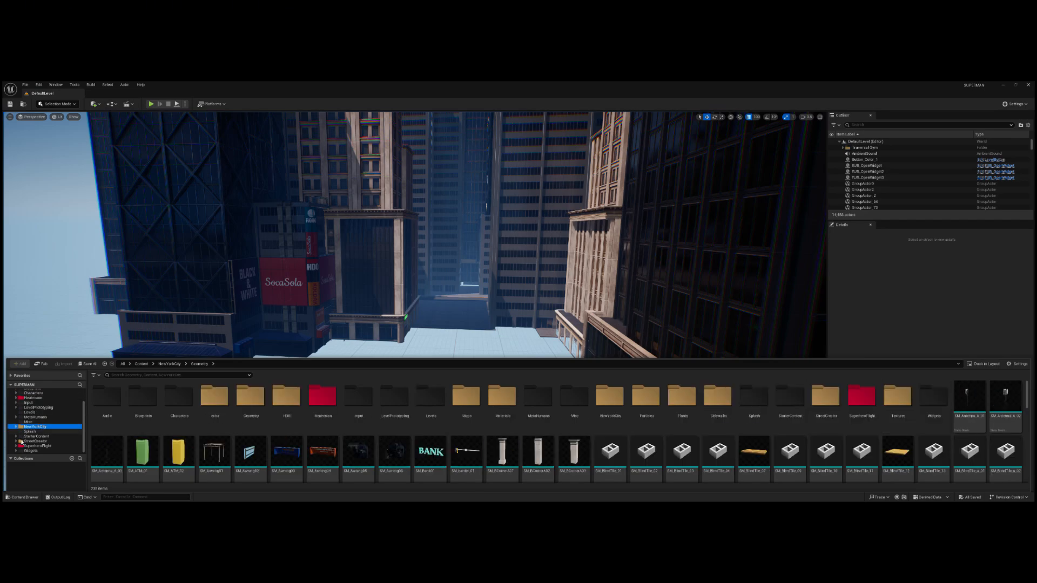
{"action": "scroll", "coordinate": [32, 427], "scroll_direction": "up", "scroll_amount": 2}
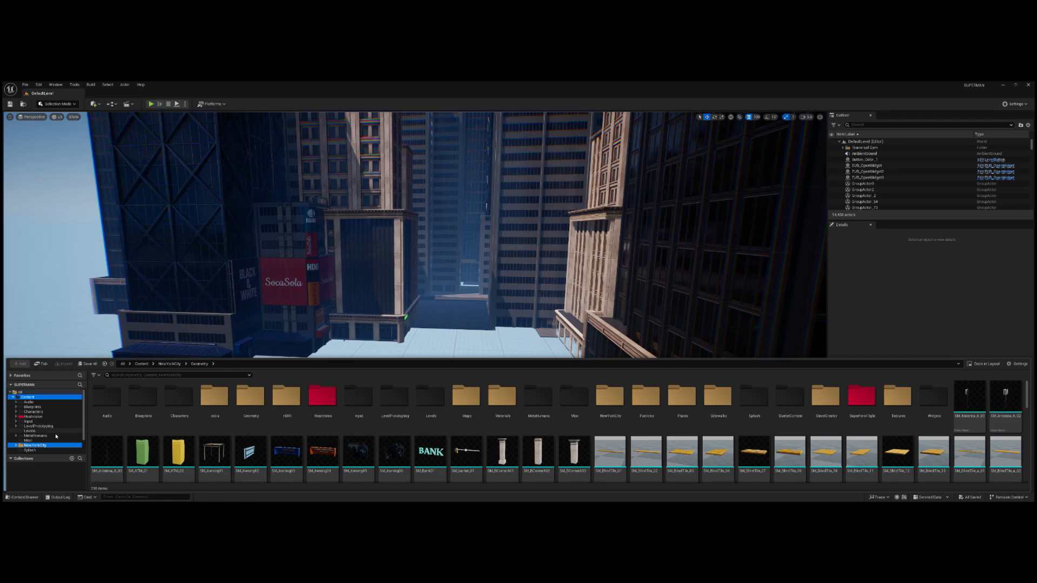
{"action": "scroll", "coordinate": [56, 433], "scroll_direction": "down", "scroll_amount": 2}
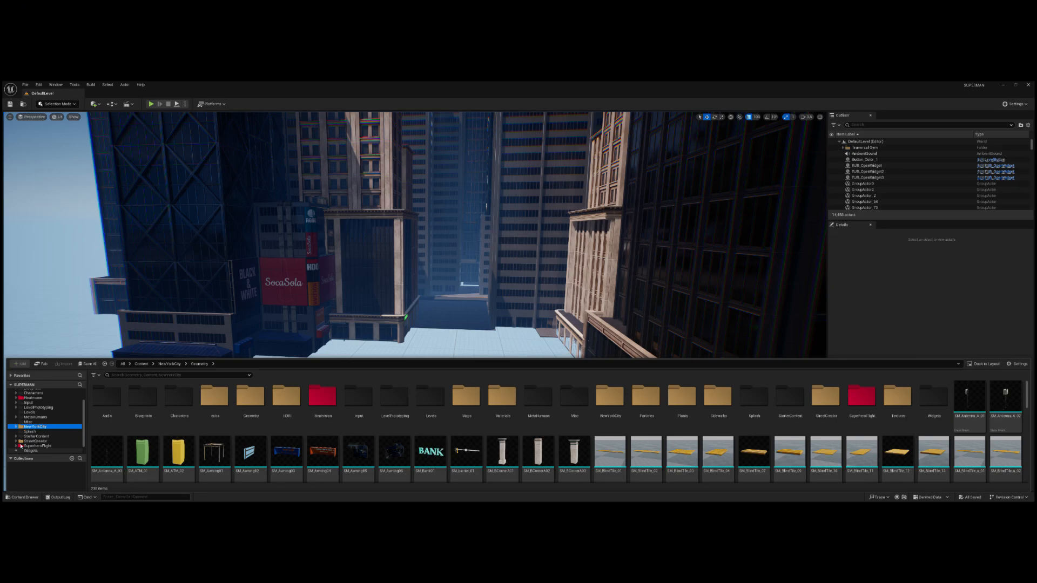
{"action": "scroll", "coordinate": [20, 446], "scroll_direction": "down", "scroll_amount": 2}
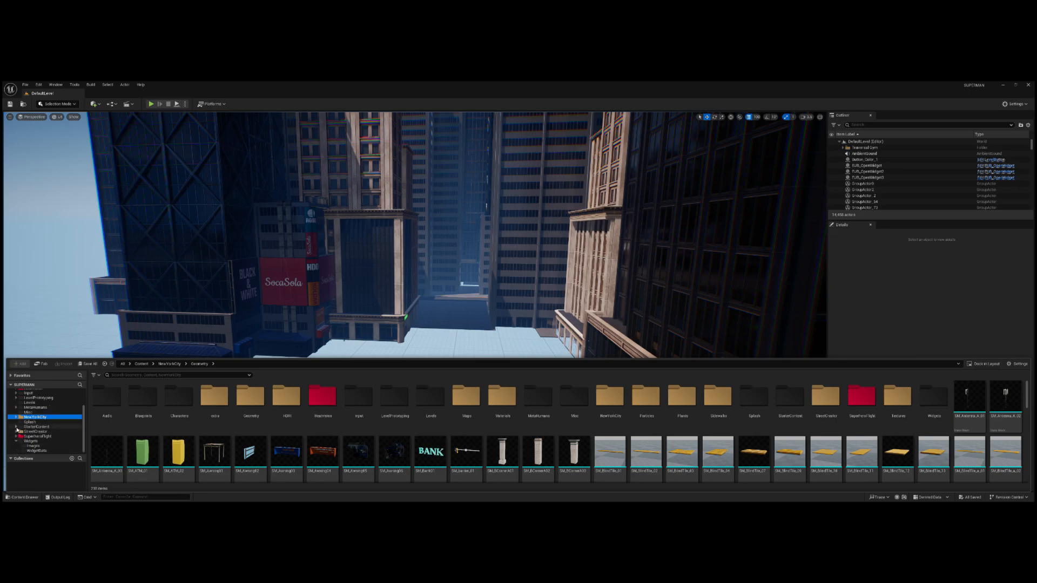
{"action": "left_click", "coordinate": [16, 428]}
{"action": "scroll", "coordinate": [49, 439], "scroll_direction": "down", "scroll_amount": 2}
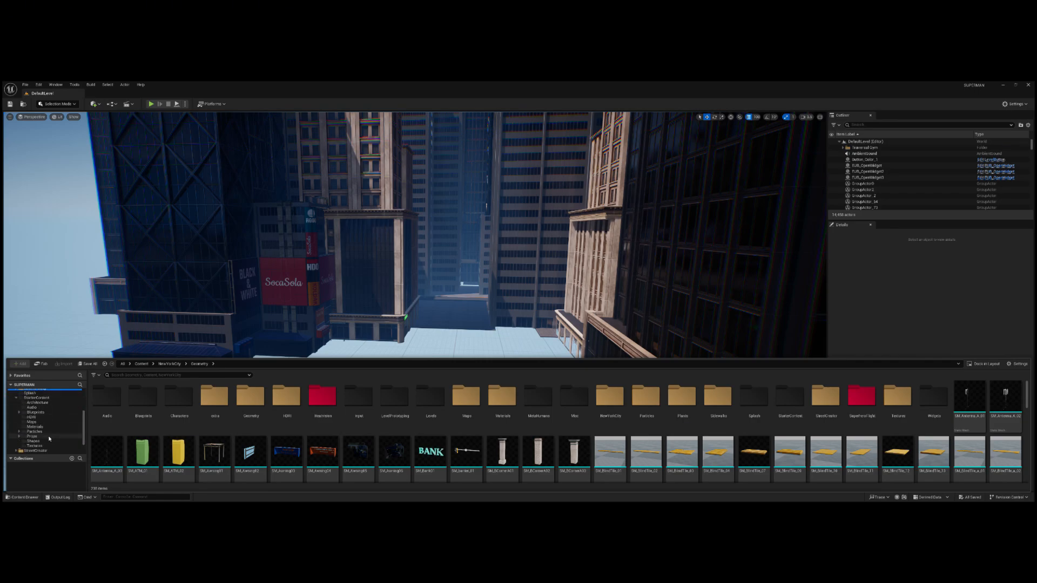
{"action": "left_click", "coordinate": [25, 424]}
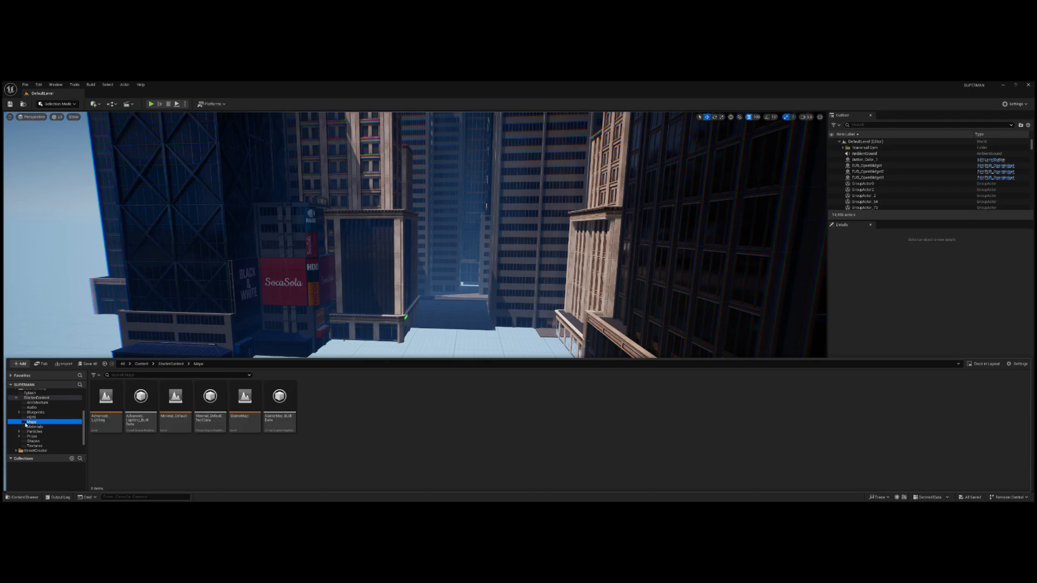
- Place the Advanced_Lighting map as a level instance in the empty space in front of the city's skyscrapers
{"action": "mouse_move", "coordinate": [376, 333]}
{"action": "right_mouse_down"}
{"action": "mouse_move", "coordinate": [368, 376]}
{"action": "mouse_move", "coordinate": [361, 347]}
{"action": "right_mouse_up"}
{"action": "key", "text": "s"}
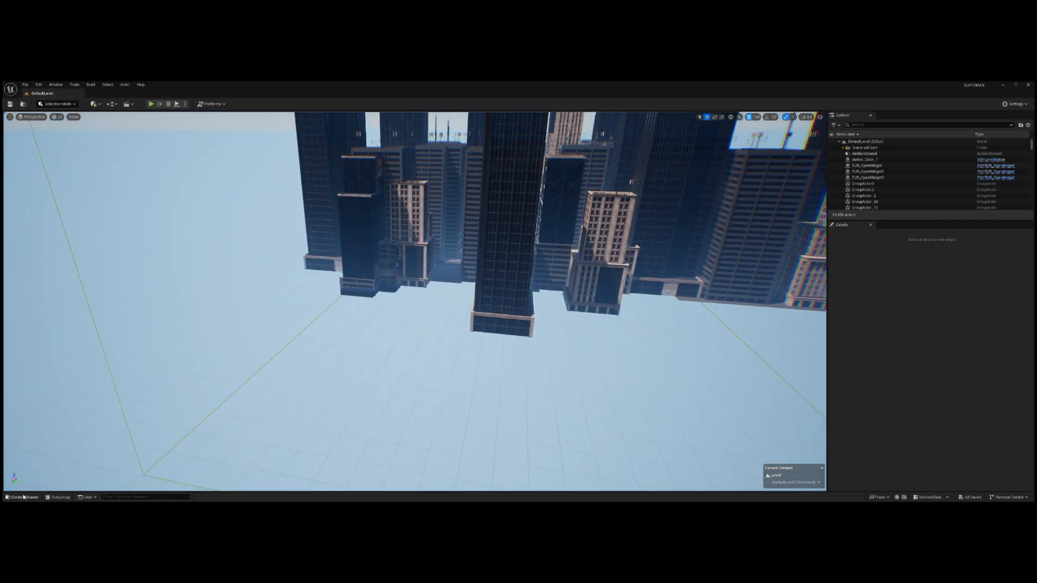
{"action": "left_click", "coordinate": [24, 496]}
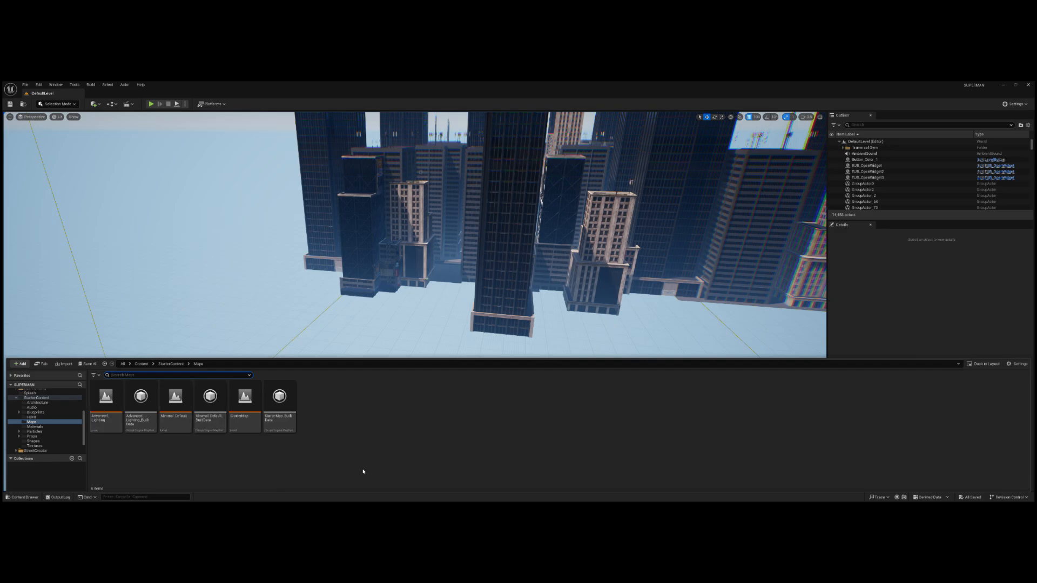
{"action": "left_click", "coordinate": [119, 432]}
{"action": "left_click_drag", "start_coordinate": [399, 330], "coordinate": [399, 337]}
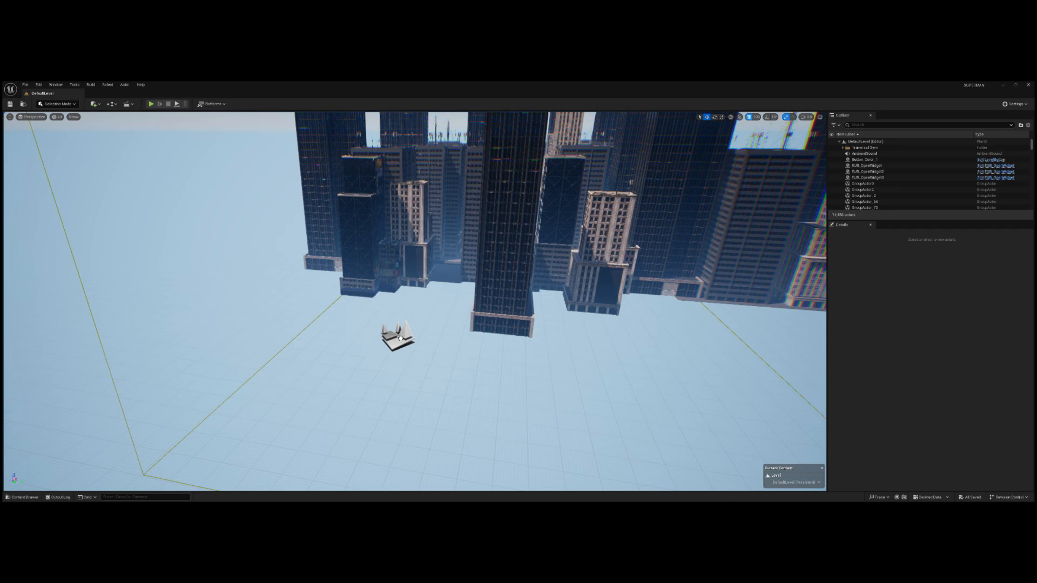
{"action": "left_click_drag", "start_coordinate": [399, 337], "coordinate": [400, 337]}
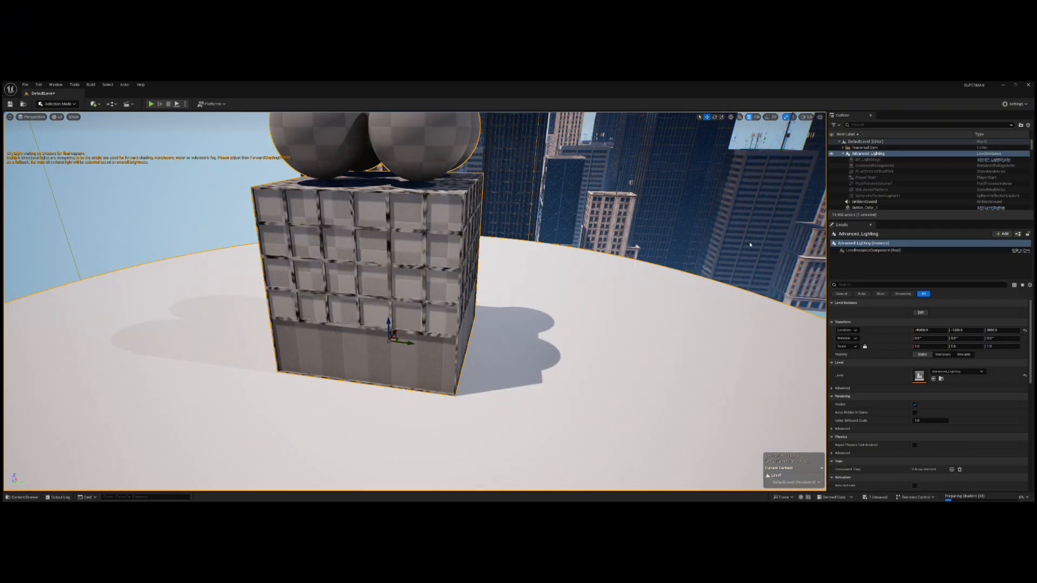
- Replace the Advanced_Lighting level instance with the StarterMap level instance in the empty space in front of the city
{"action": "right_click_drag", "start_coordinate": [590, 324], "coordinate": [657, 211]}
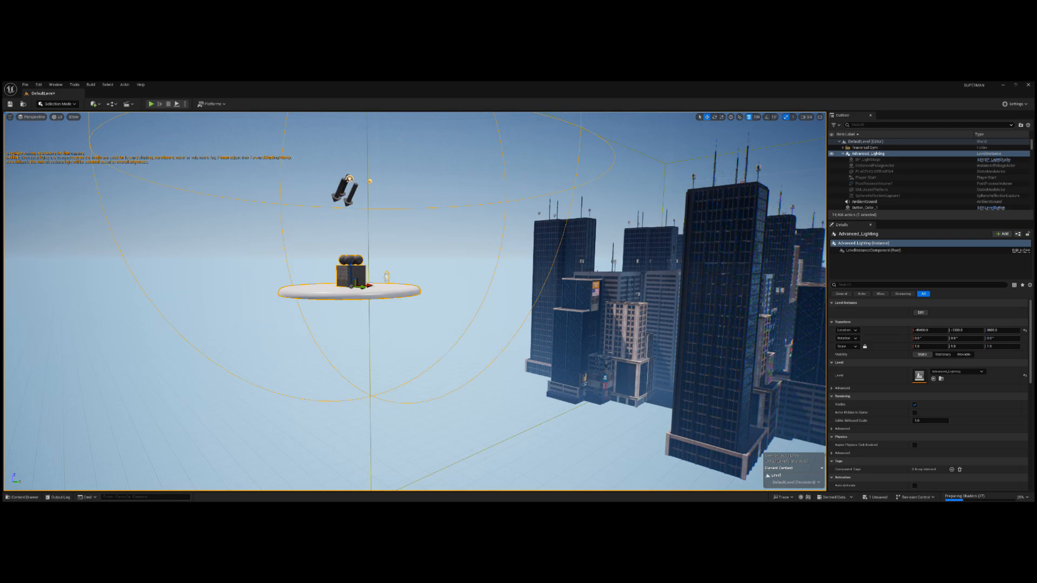
{"action": "key", "text": "Delete"}
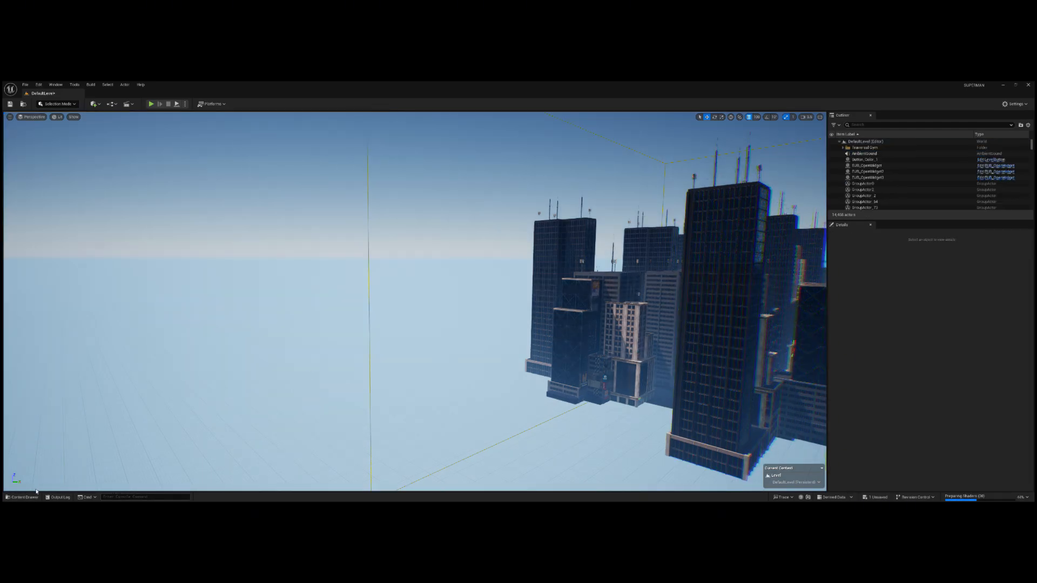
{"action": "left_click", "coordinate": [29, 497]}
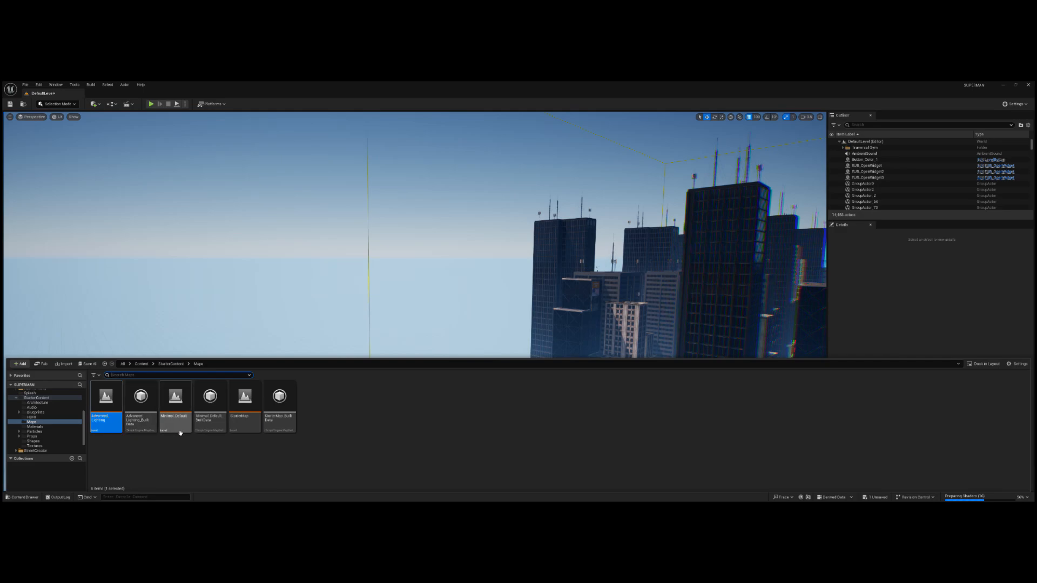
{"action": "left_click", "coordinate": [259, 431]}
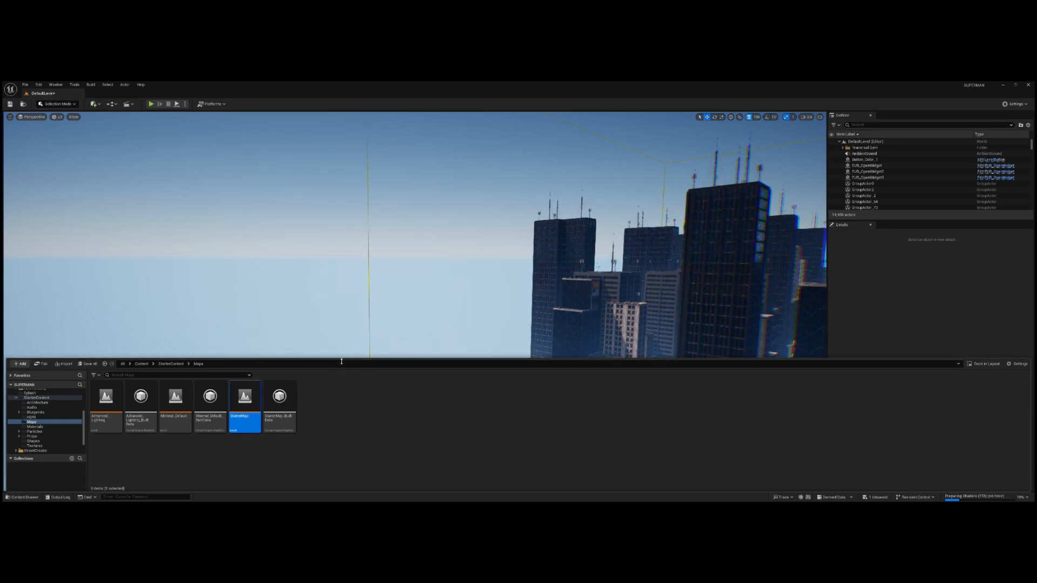
{"action": "left_click_drag", "start_coordinate": [345, 388], "coordinate": [356, 445]}
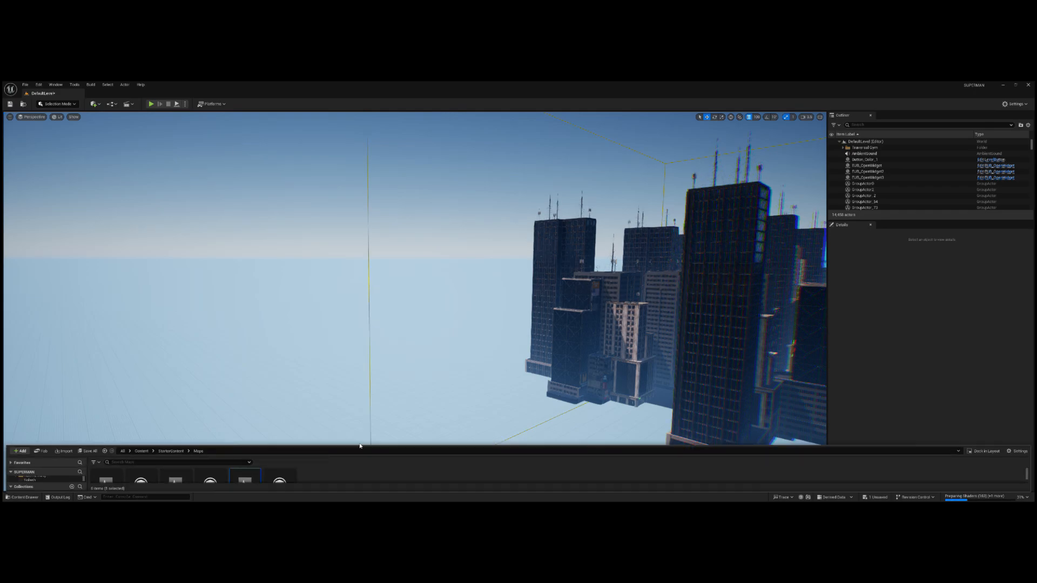
{"action": "right_click_drag", "start_coordinate": [357, 396], "coordinate": [499, 448]}
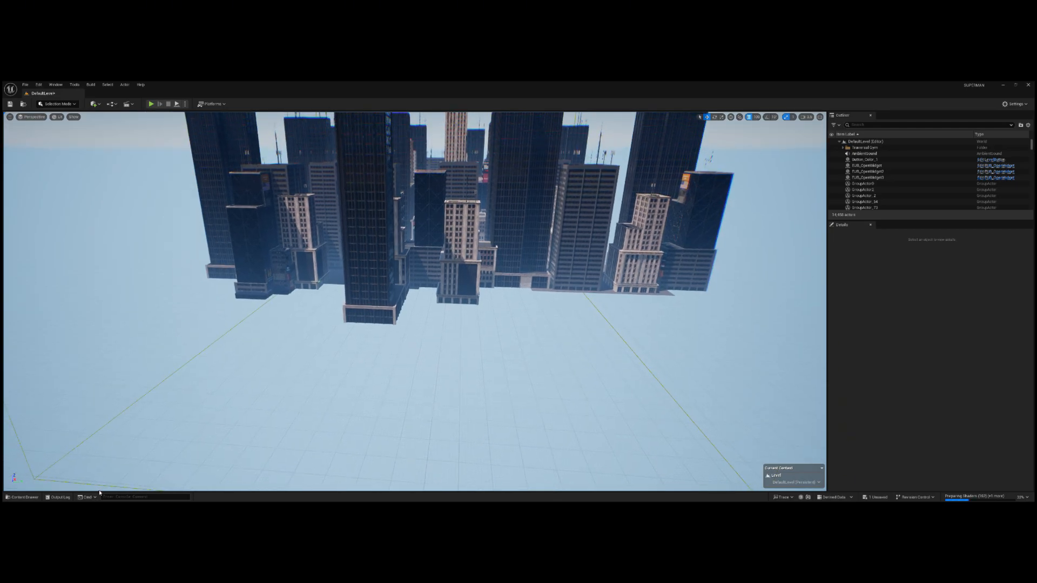
{"action": "left_click", "coordinate": [24, 497]}
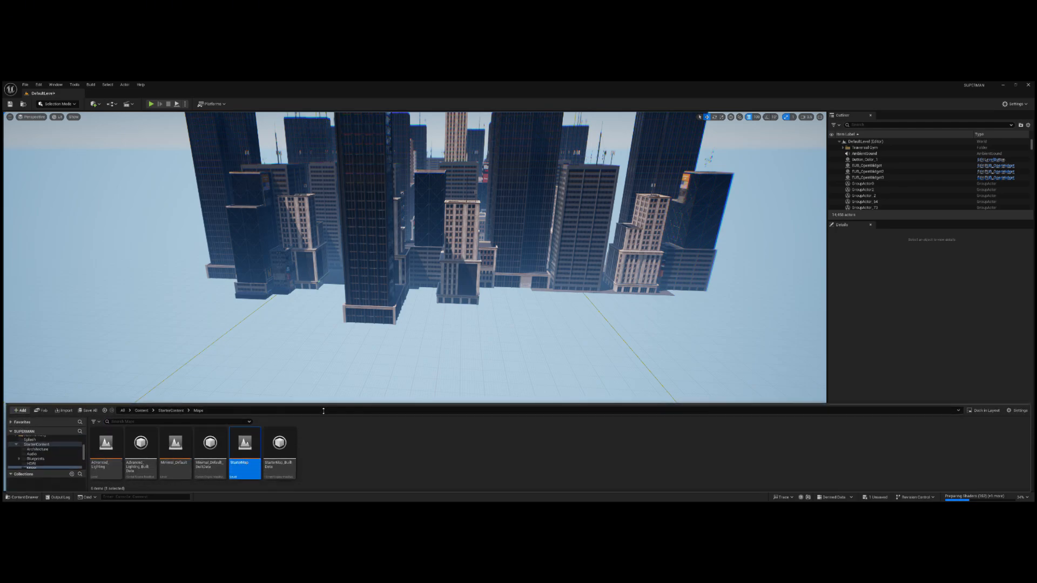
{"action": "left_click_drag", "start_coordinate": [284, 387], "coordinate": [306, 328]}
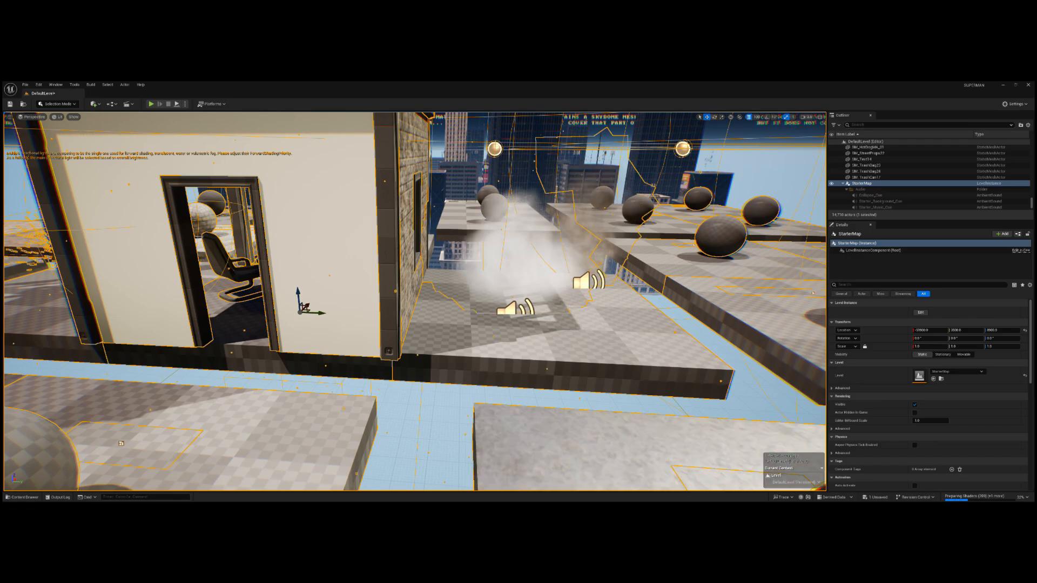
- Examine the placed StarterMap from close up and from a distance, and compare its position with the city
{"action": "right_click_drag", "start_coordinate": [372, 407], "coordinate": [401, 371]}
{"action": "key", "text": "s"}
{"action": "key", "text": "s"}
{"action": "key", "text": "w"}
{"action": "key", "text": "w"}
{"action": "key", "text": "w"}
{"action": "key", "text": "s"}
{"action": "key", "text": "a"}
{"action": "key", "text": "f"}
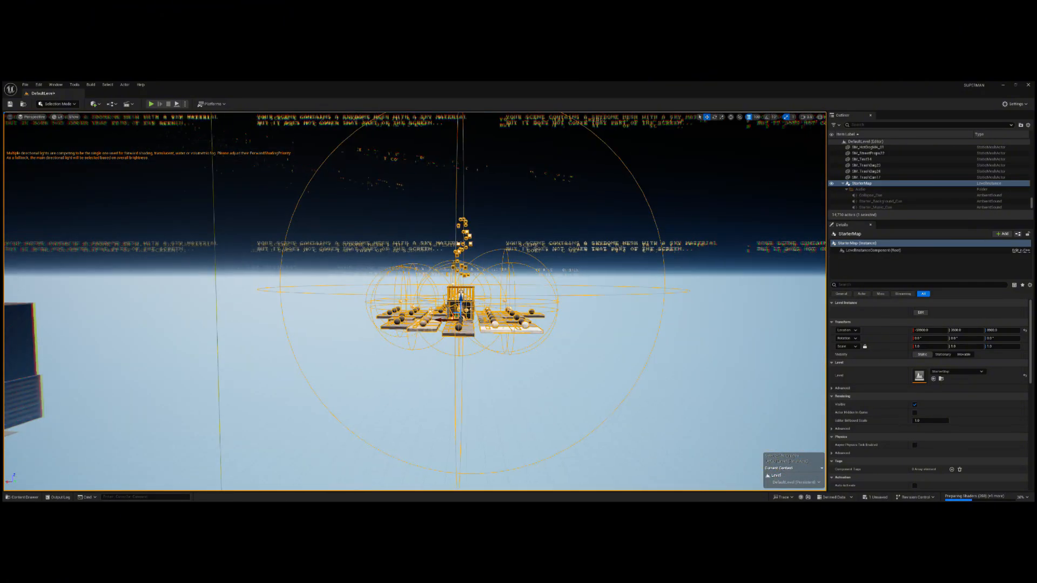
{"action": "key", "text": "w"}
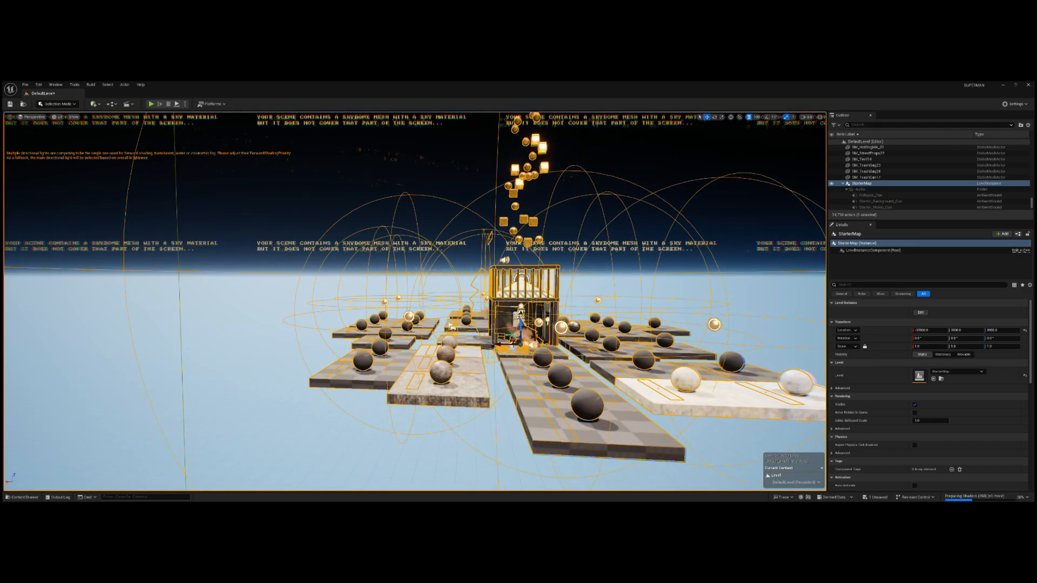
{"action": "right_click_drag", "start_coordinate": [401, 371], "coordinate": [292, 383]}
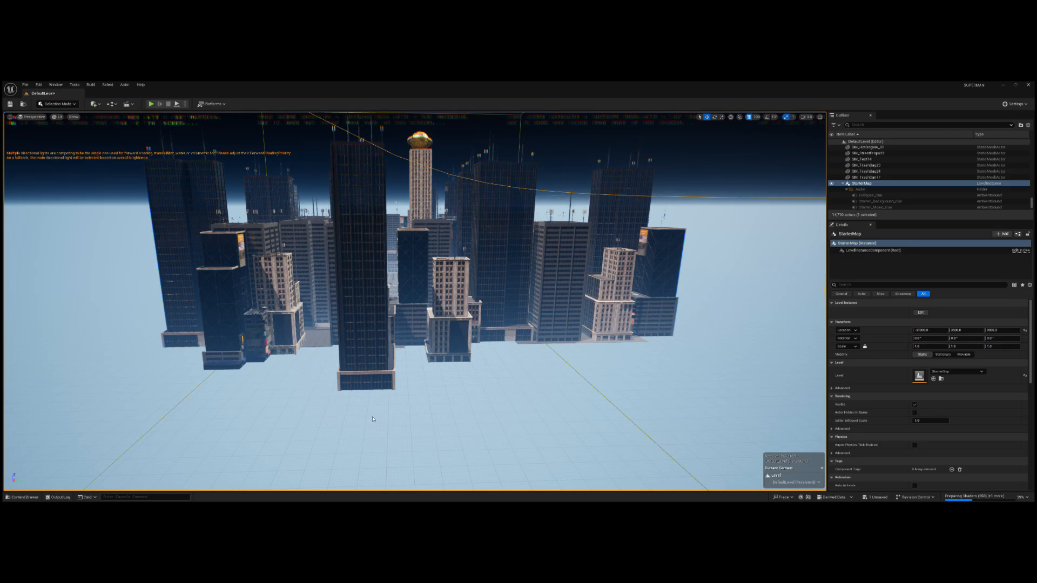
- Delete the StarterMap level instance and place the Minimal_Default map in front of the skyscrapers
{"action": "key", "text": "Delete"}
{"action": "left_click", "coordinate": [33, 498]}
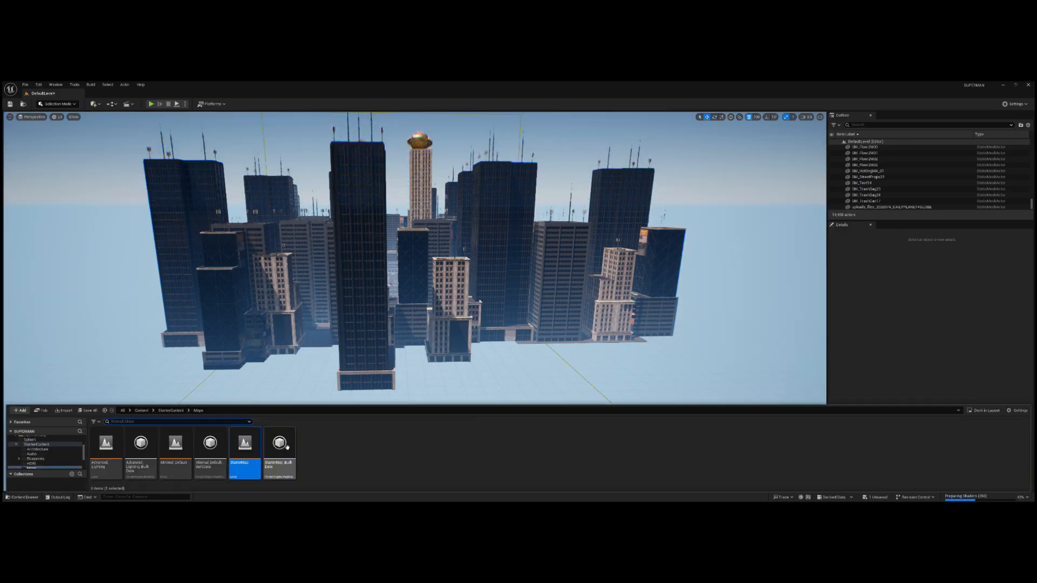
{"action": "mouse_move", "coordinate": [289, 449]}
{"action": "left_mouse_down"}
{"action": "mouse_move", "coordinate": [301, 382]}
{"action": "mouse_move", "coordinate": [280, 466]}
{"action": "left_mouse_up"}
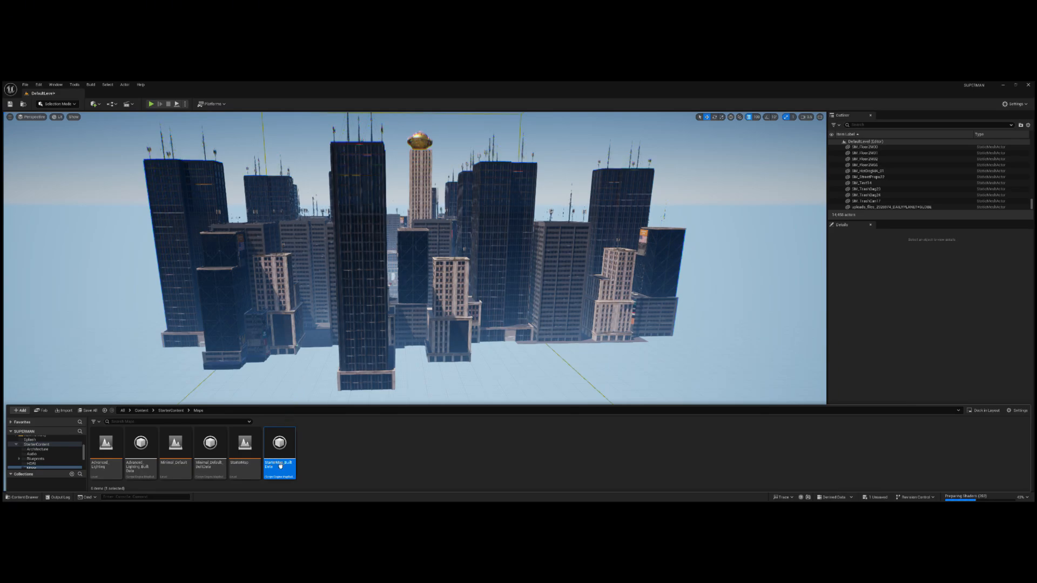
{"action": "left_click", "coordinate": [171, 454]}
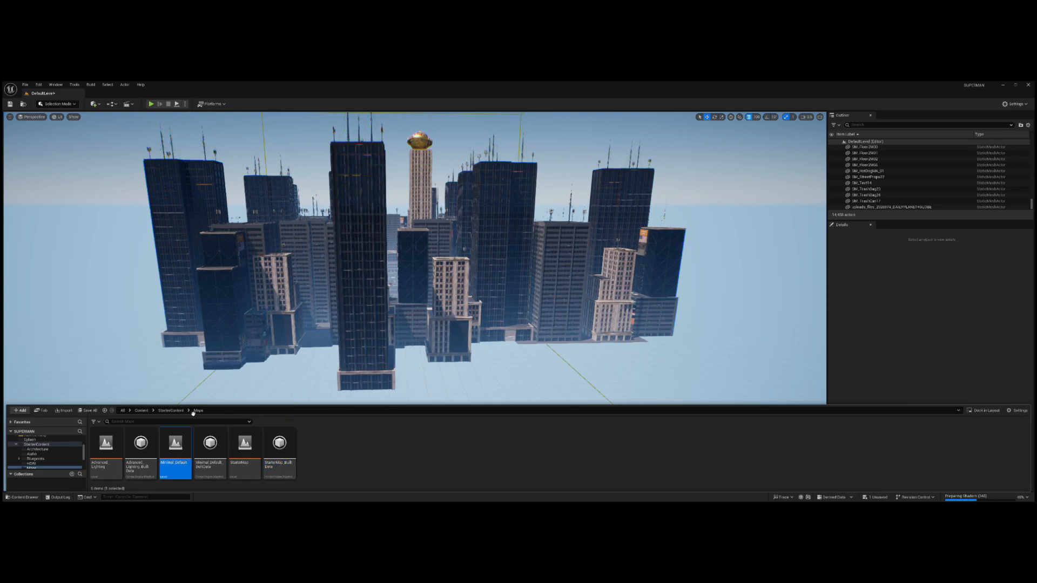
{"action": "left_click", "coordinate": [269, 398]}
{"action": "left_click_drag", "start_coordinate": [270, 405], "coordinate": [273, 408]}
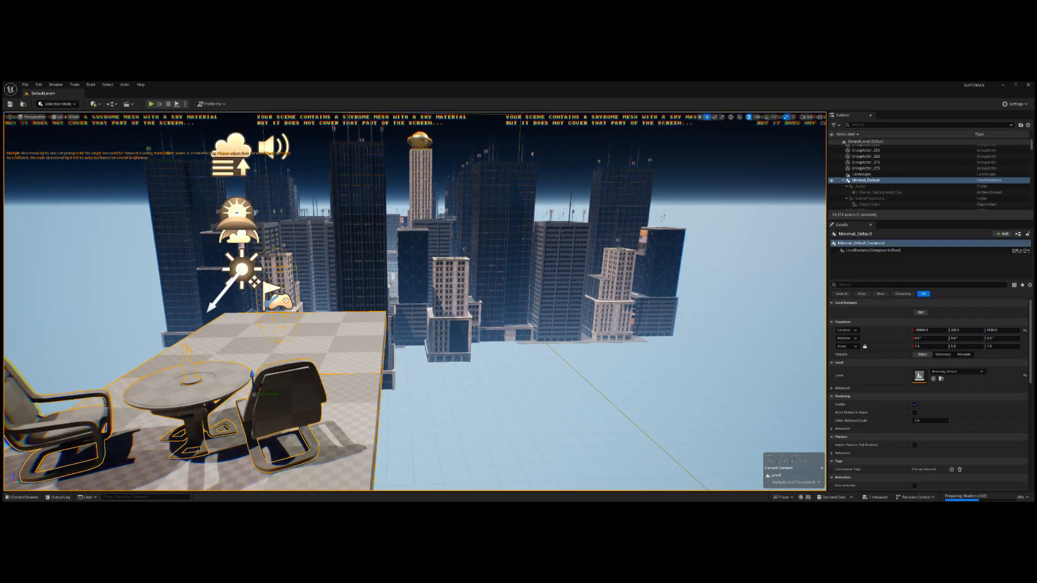
- Delete the Minimal_Default level instance from in front of the city
{"action": "right_click_drag", "start_coordinate": [307, 371], "coordinate": [296, 377]}
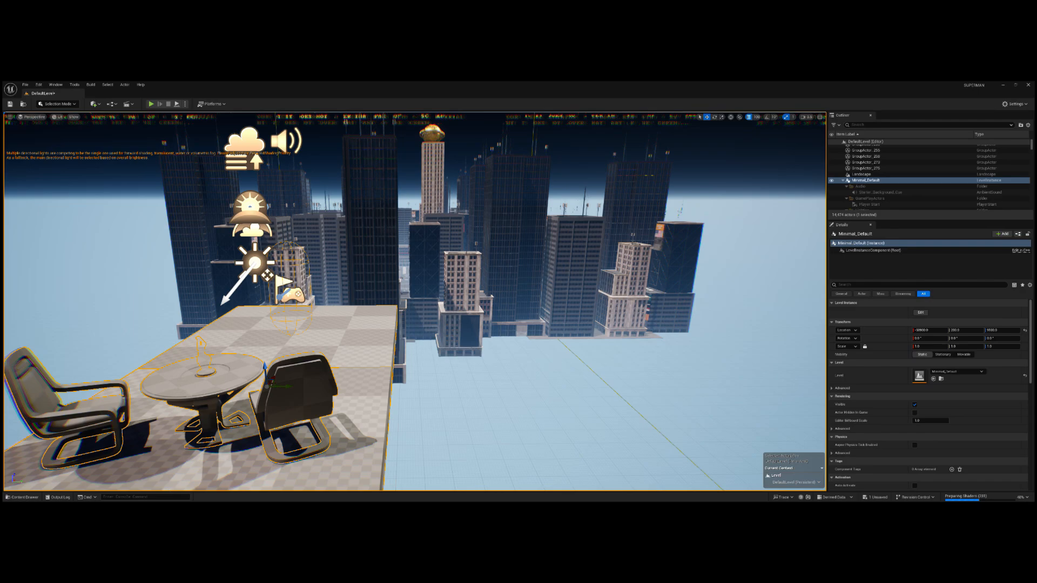
{"action": "key", "text": "Delete"}
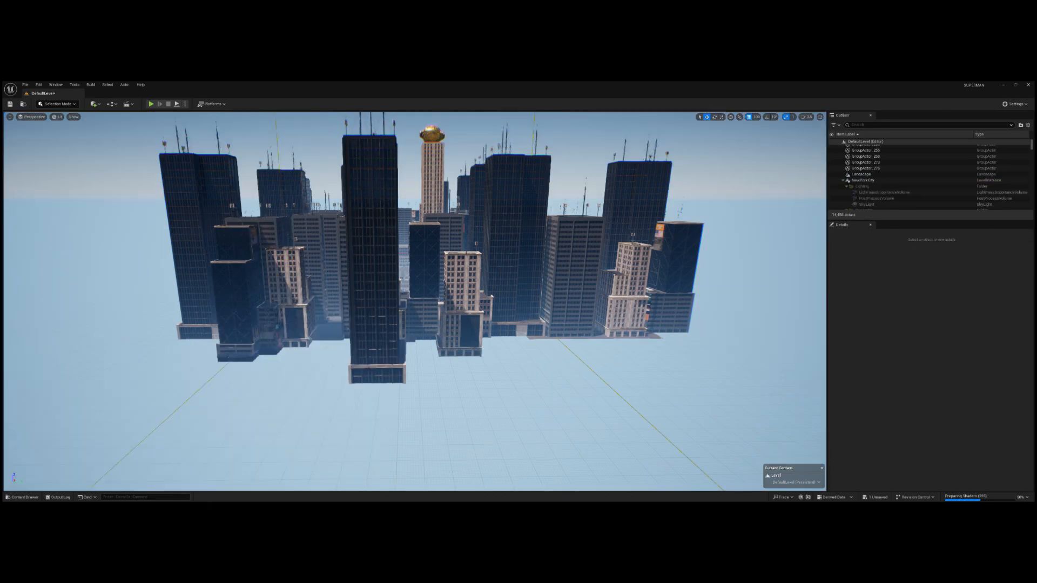
{"action": "left_click", "coordinate": [24, 497]}
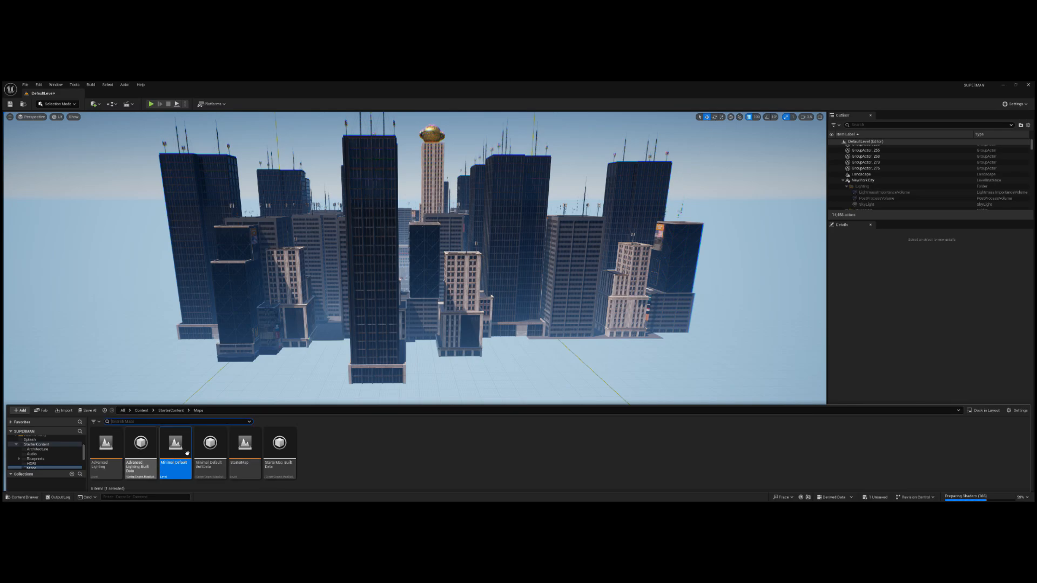
{"action": "left_click", "coordinate": [37, 415]}
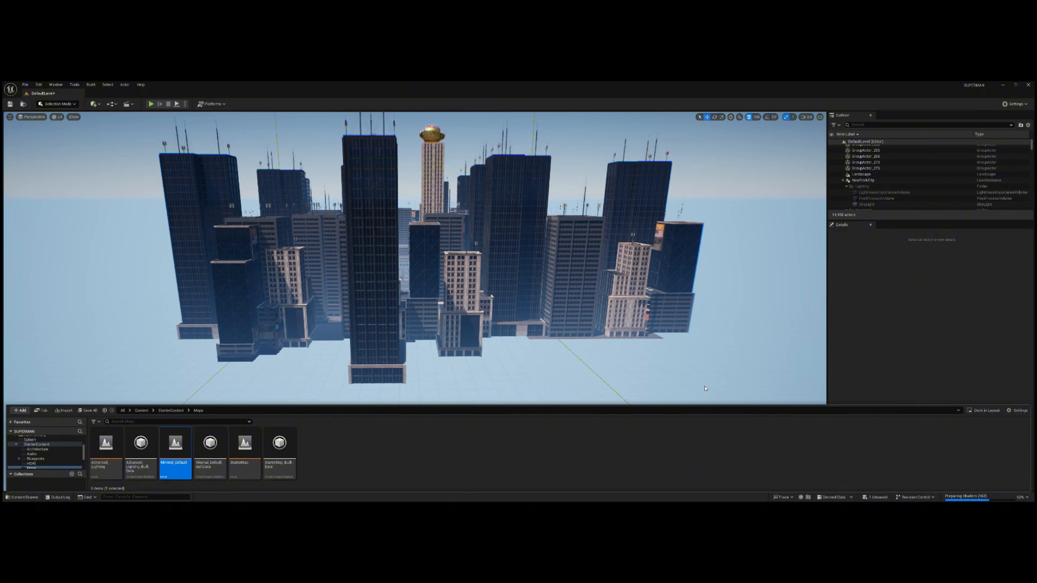
{"action": "key", "text": "ctrl+space"}
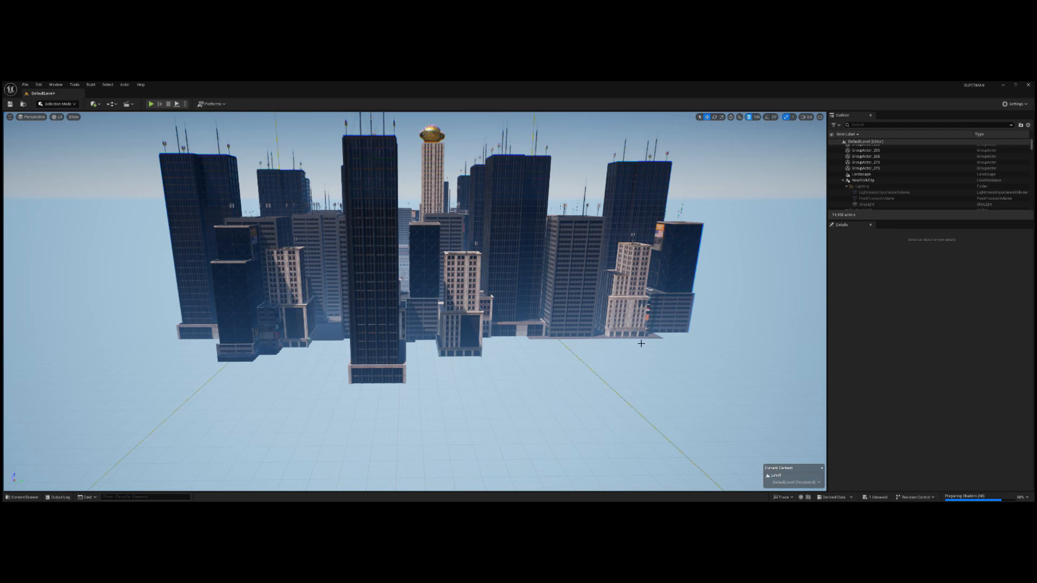
- Start playing the level from above the skyscrapers and fly Superman down to the city streets
{"action": "right_click_drag", "start_coordinate": [415, 301], "coordinate": [453, 298]}
{"action": "key", "text": "a"}
{"action": "key", "text": "w"}
{"action": "key", "text": "s"}
{"action": "key", "text": "w"}
{"action": "key", "text": "w"}
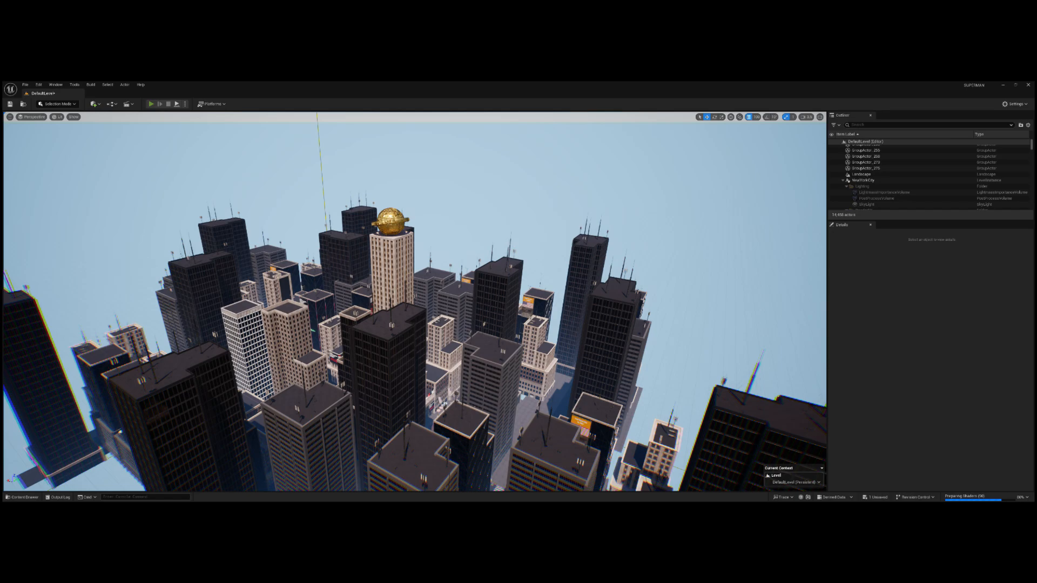
{"action": "key", "text": "alt+p"}
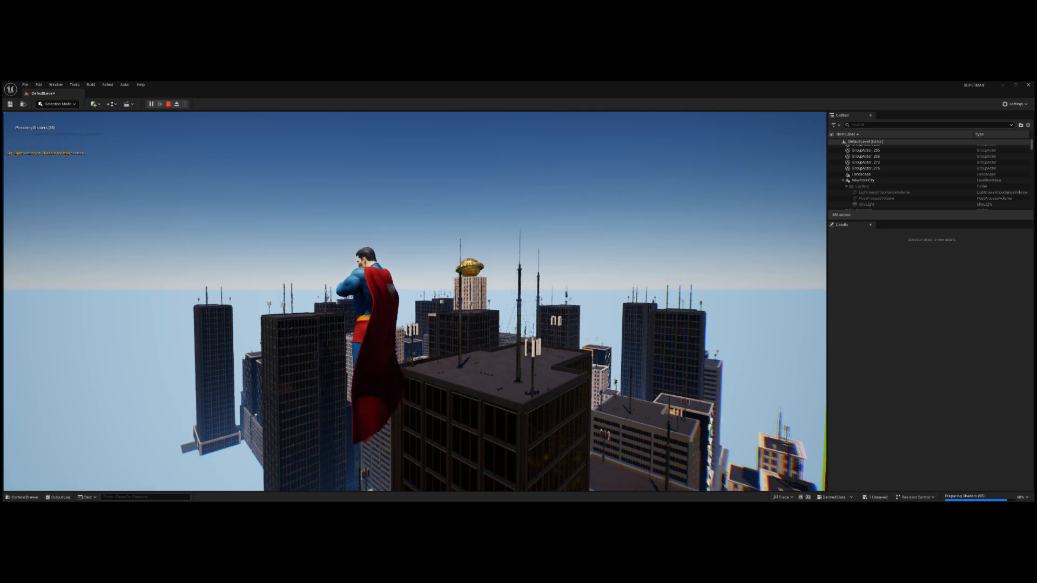
{"action": "key", "text": "w"}
{"action": "key", "text": "shift"}
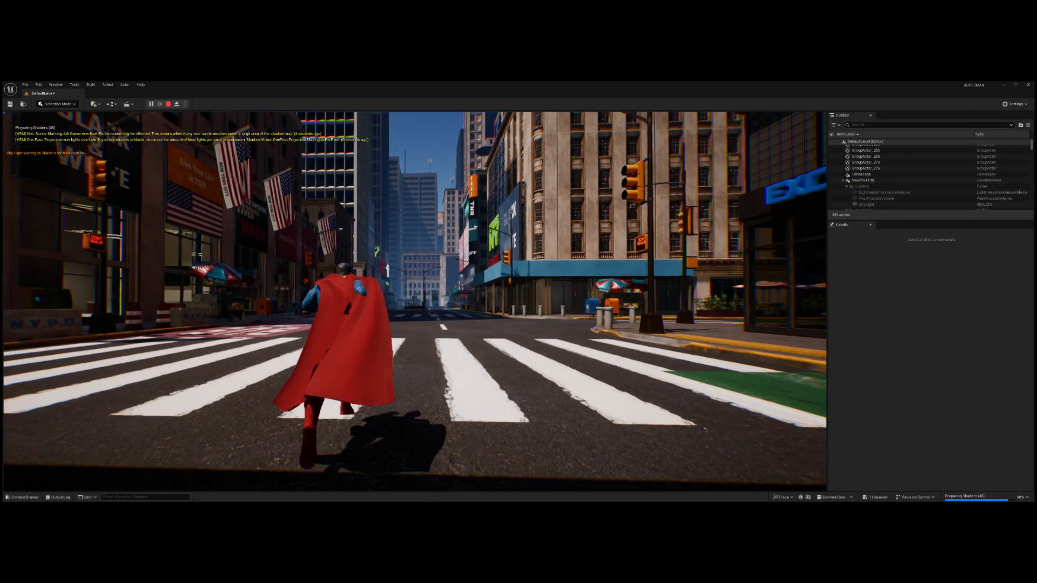
- Run Superman along the street over the crosswalks, look up at the surrounding buildings and end the play session
{"action": "key", "text": "w"}
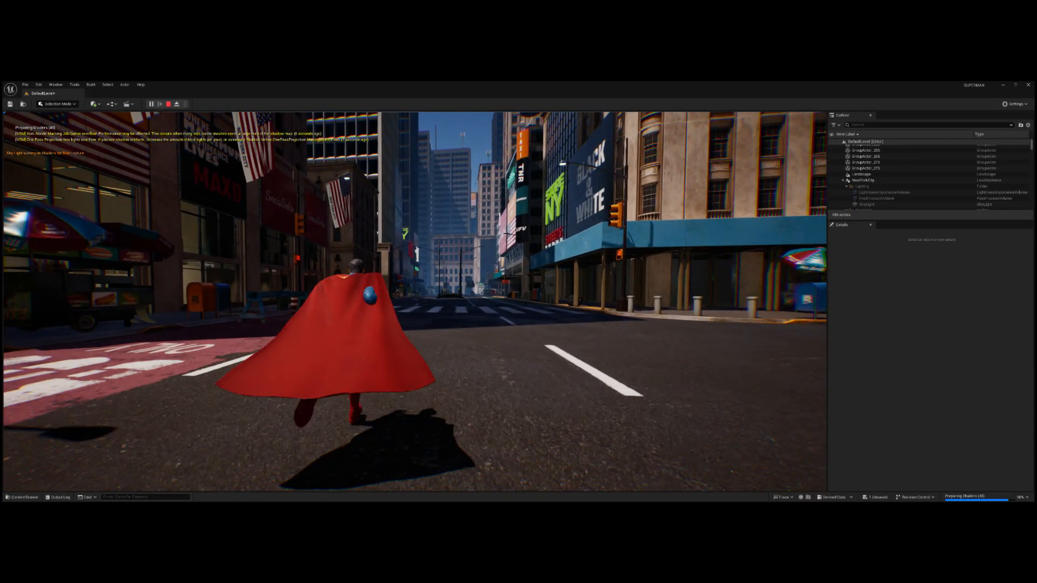
{"action": "key", "text": "w"}
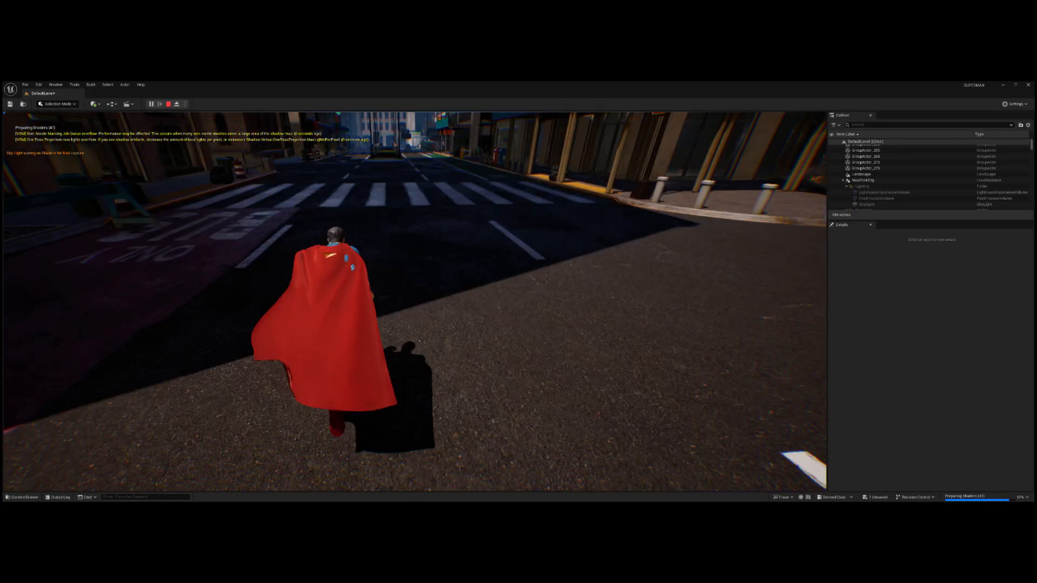
{"action": "key", "text": "w"}
{"action": "key", "text": "w"}
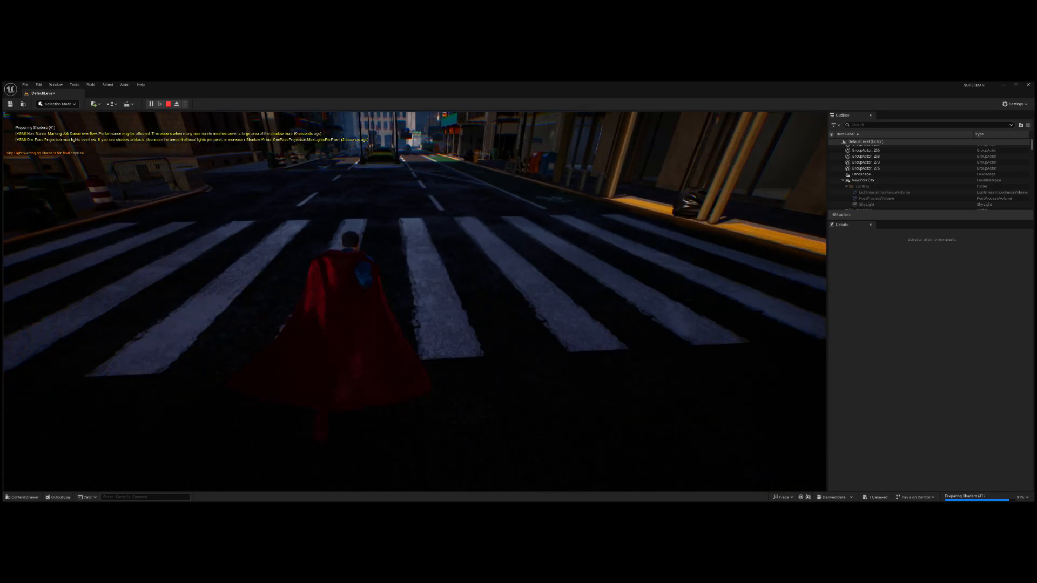
{"action": "key", "text": "w"}
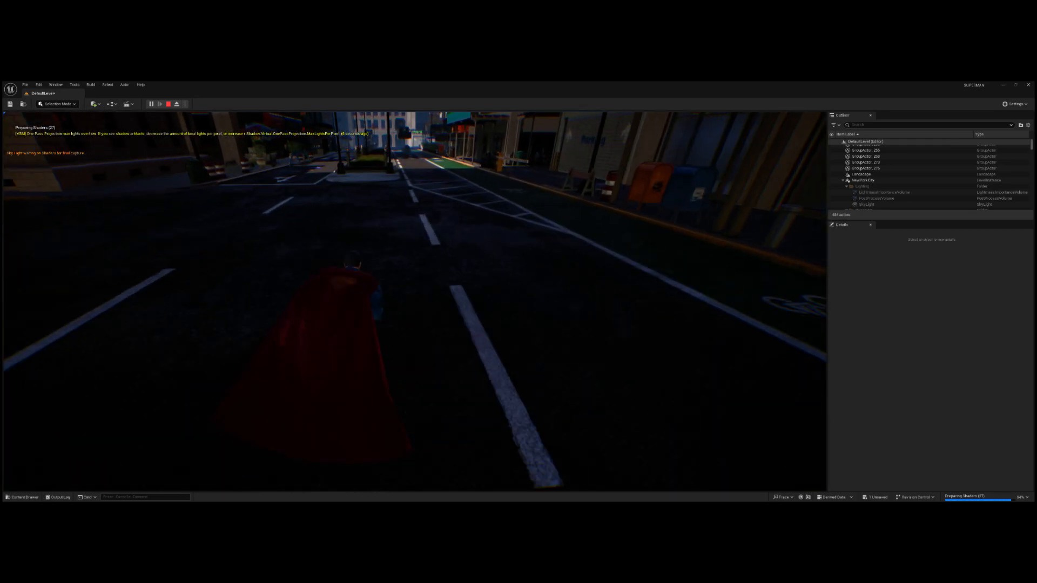
{"action": "key", "text": "w"}
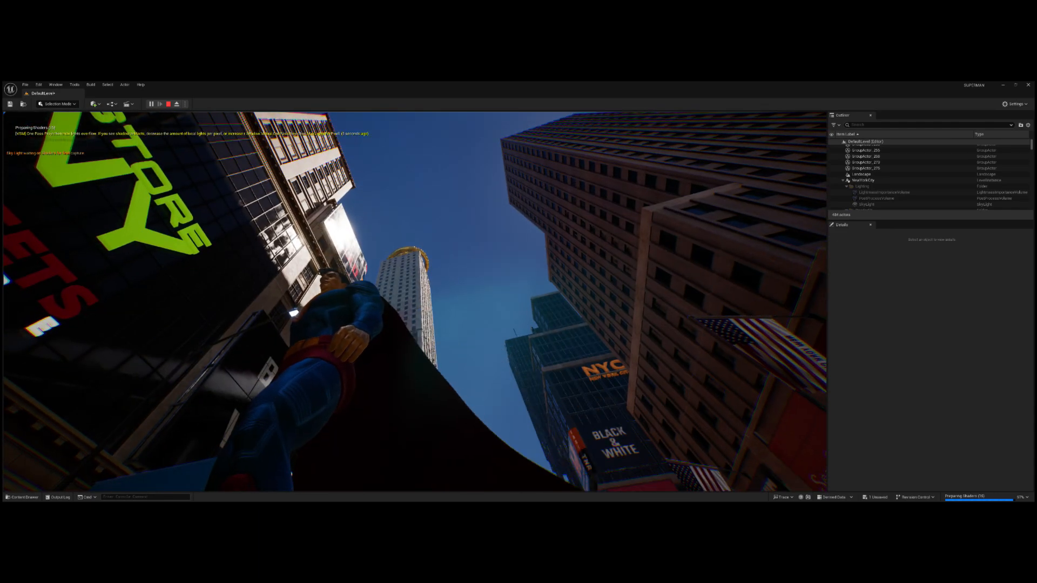
{"action": "key", "text": "Escape"}
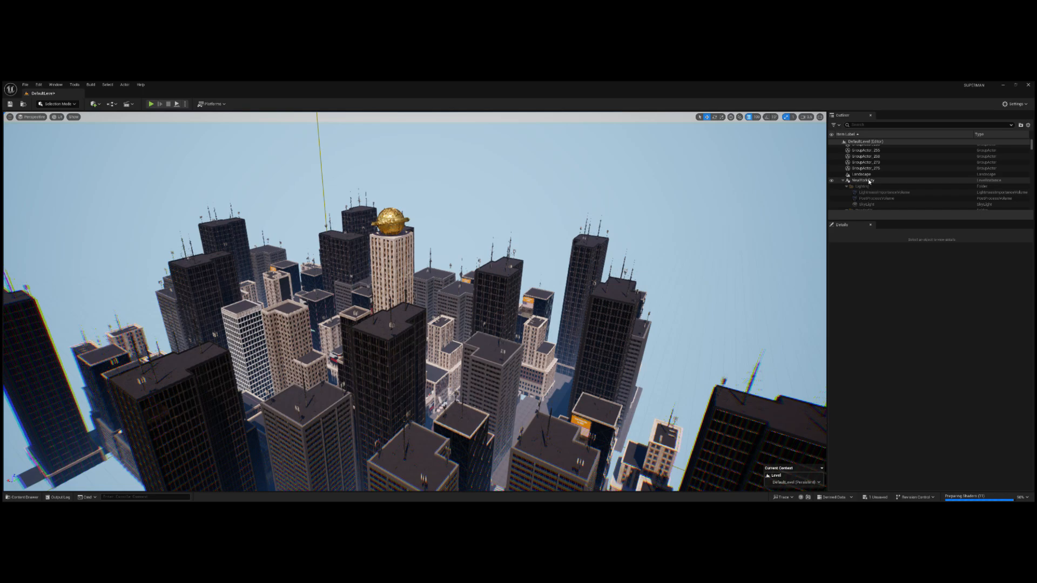
- Try removing the NewYorkCity level instance from the level, and restore it
{"action": "left_click", "coordinate": [867, 182]}
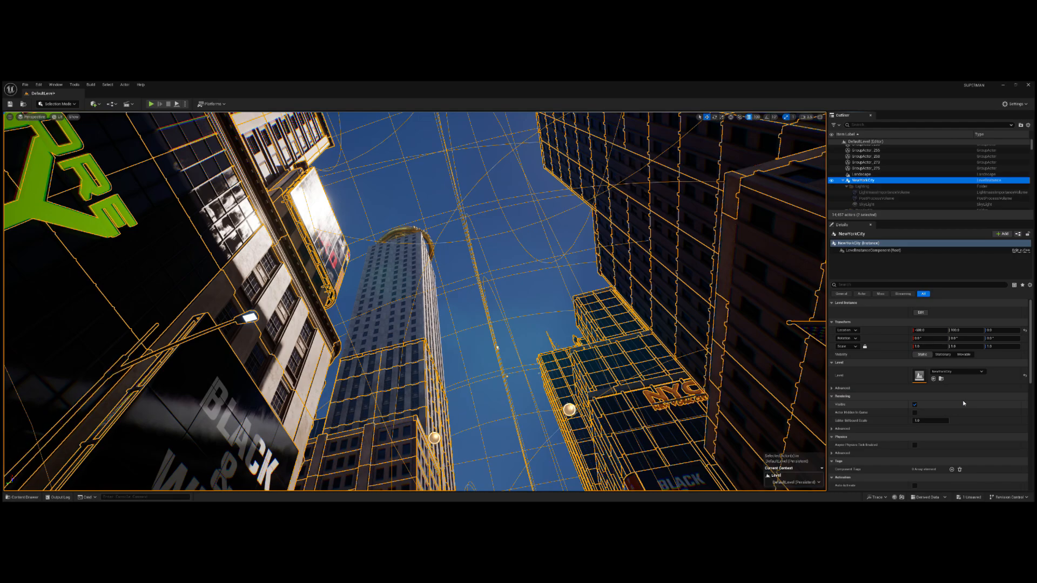
{"action": "scroll", "coordinate": [877, 394], "scroll_direction": "down", "scroll_amount": 3}
{"action": "scroll", "coordinate": [876, 394], "scroll_direction": "down", "scroll_amount": 2}
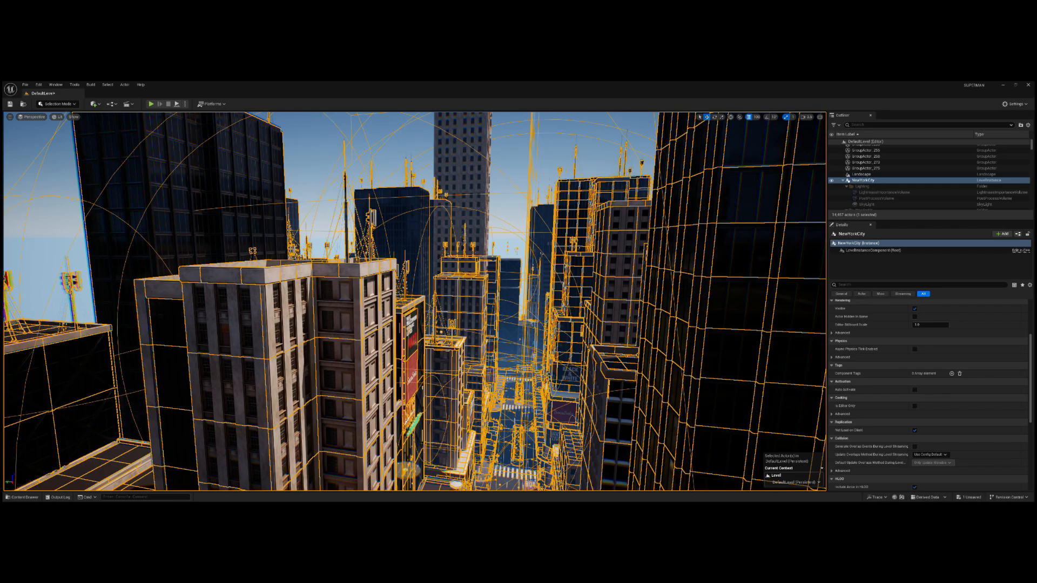
{"action": "key", "text": "Escape"}
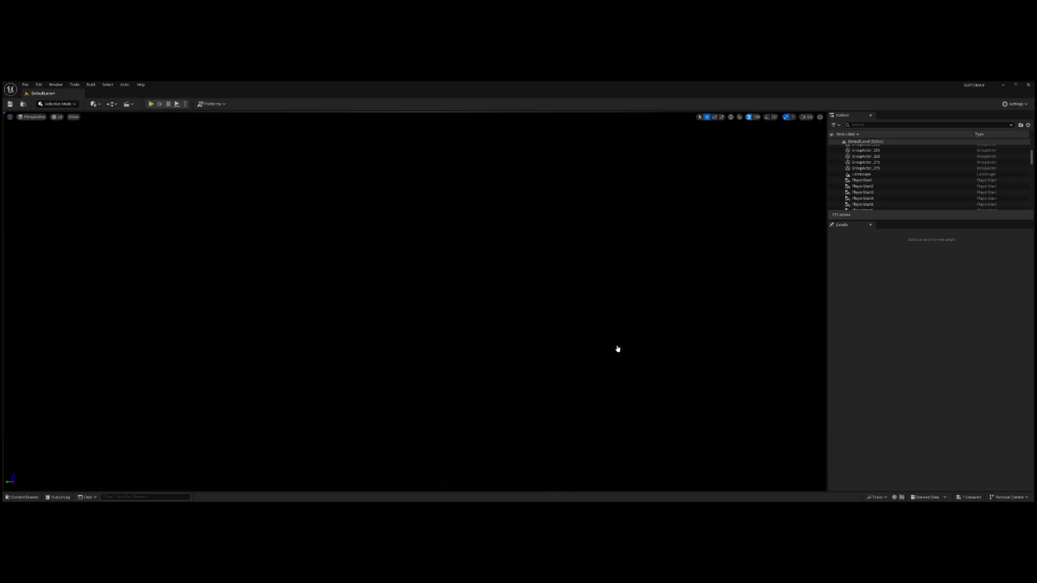
{"action": "left_click_drag", "start_coordinate": [618, 349], "coordinate": [616, 350]}
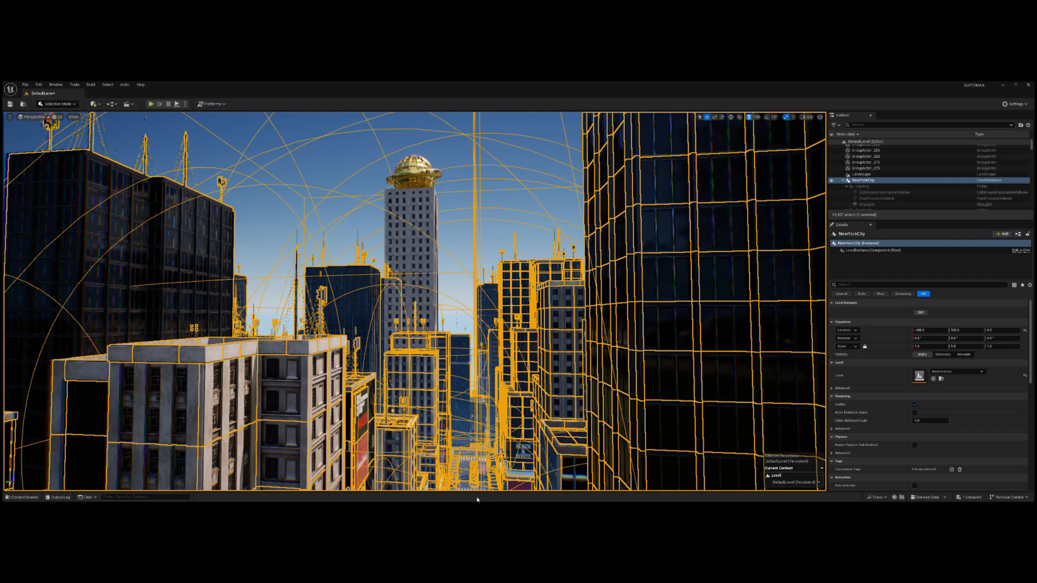
{"action": "left_click", "coordinate": [23, 497]}
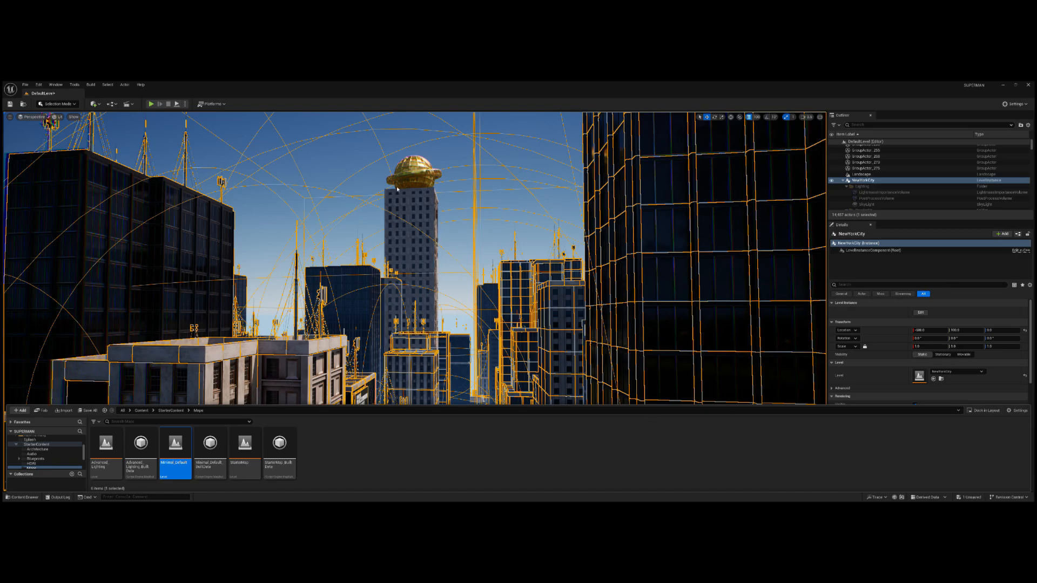
{"action": "left_click", "coordinate": [388, 221]}
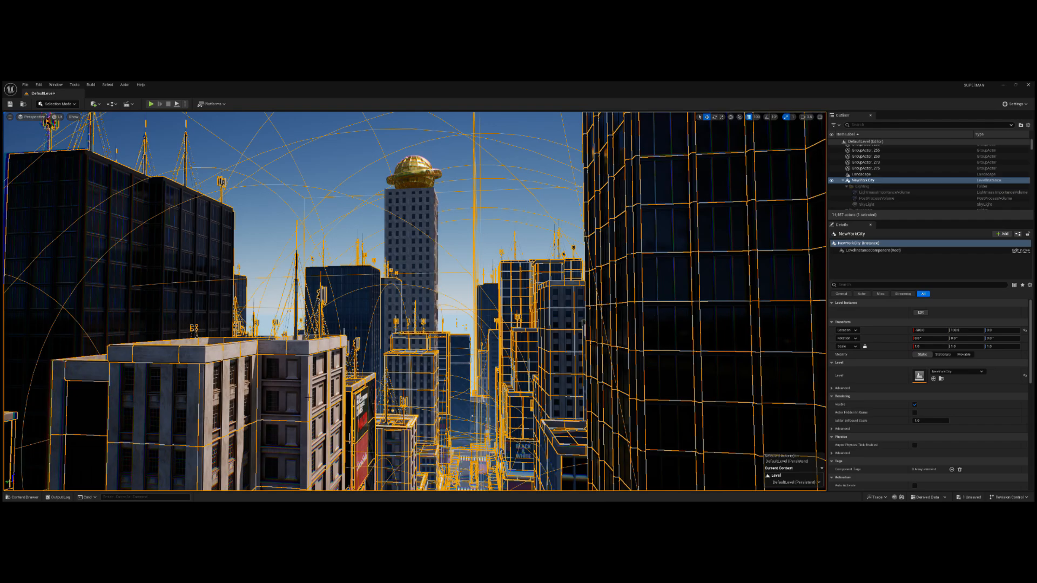
- Bring the open ground beside the city into view and display the project's full content folder tree in an enlarged content drawer
{"action": "right_click_drag", "start_coordinate": [308, 397], "coordinate": [347, 357]}
{"action": "key", "text": "w"}
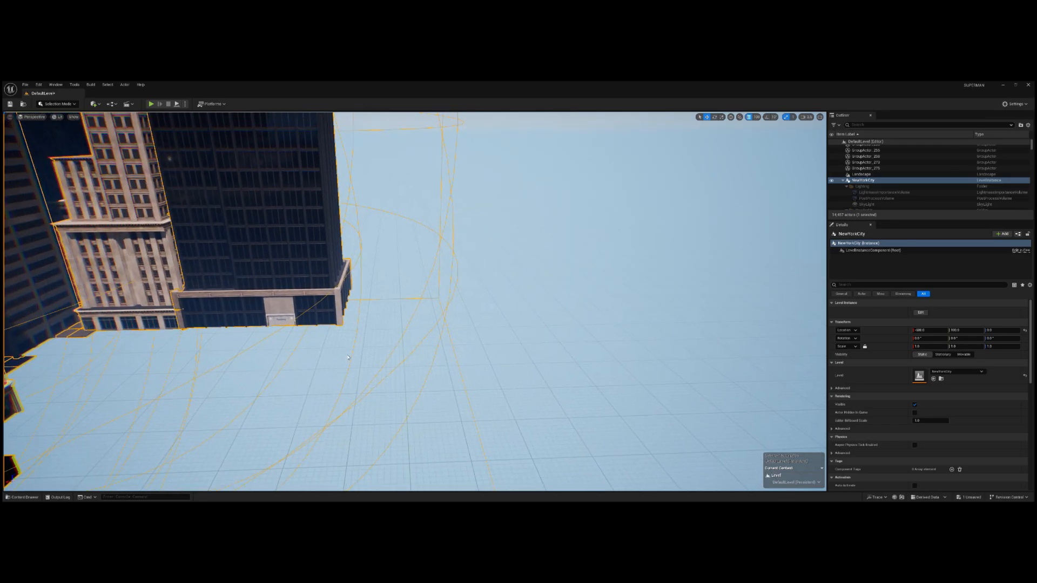
{"action": "left_click", "coordinate": [23, 497]}
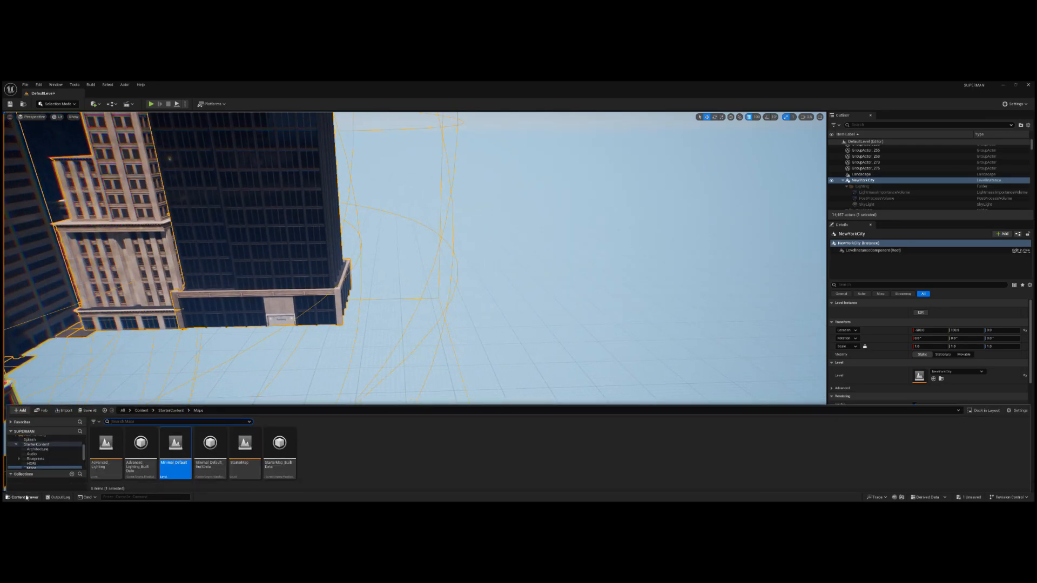
{"action": "scroll", "coordinate": [43, 465], "scroll_direction": "up", "scroll_amount": 3}
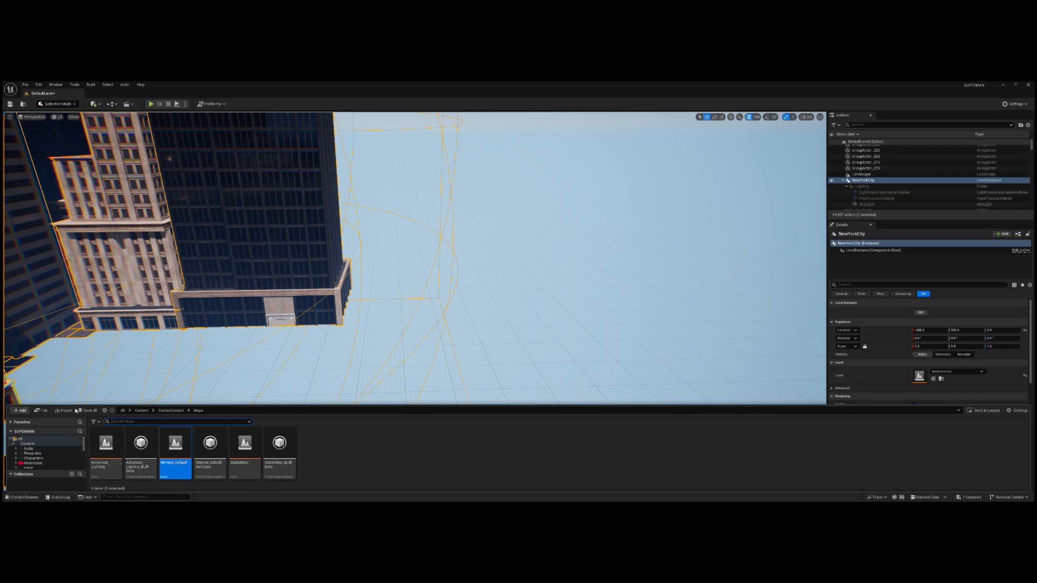
{"action": "left_click_drag", "start_coordinate": [71, 405], "coordinate": [81, 269]}
{"action": "scroll", "coordinate": [17, 404], "scroll_direction": "down", "scroll_amount": 1}
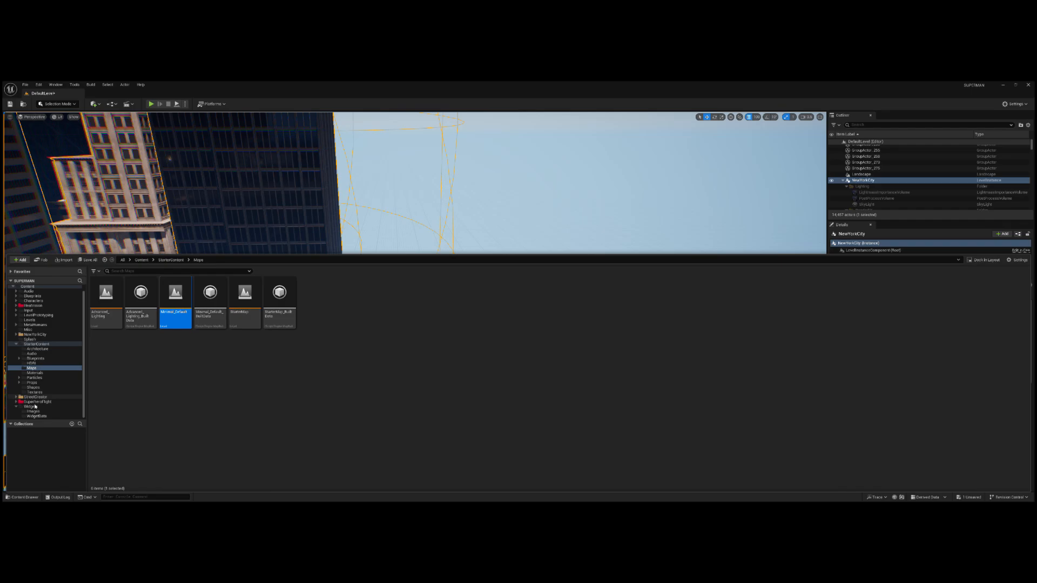
{"action": "scroll", "coordinate": [19, 389], "scroll_direction": "up", "scroll_amount": 1}
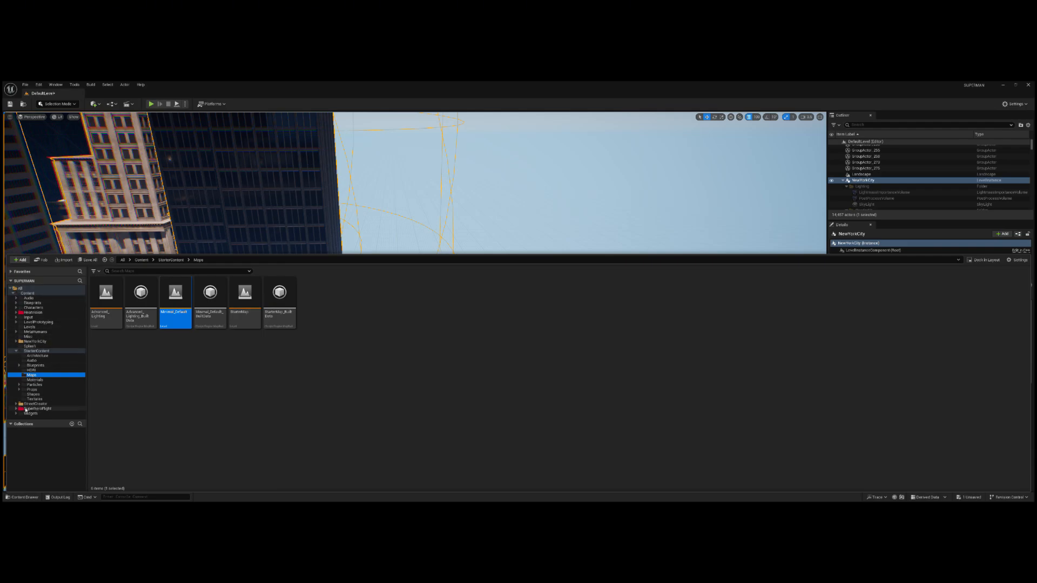
- Examine the contents of the folder below StarterContent, the NewYorkCity folder, the HeatVision folder and the project's root
{"action": "left_click", "coordinate": [28, 404]}
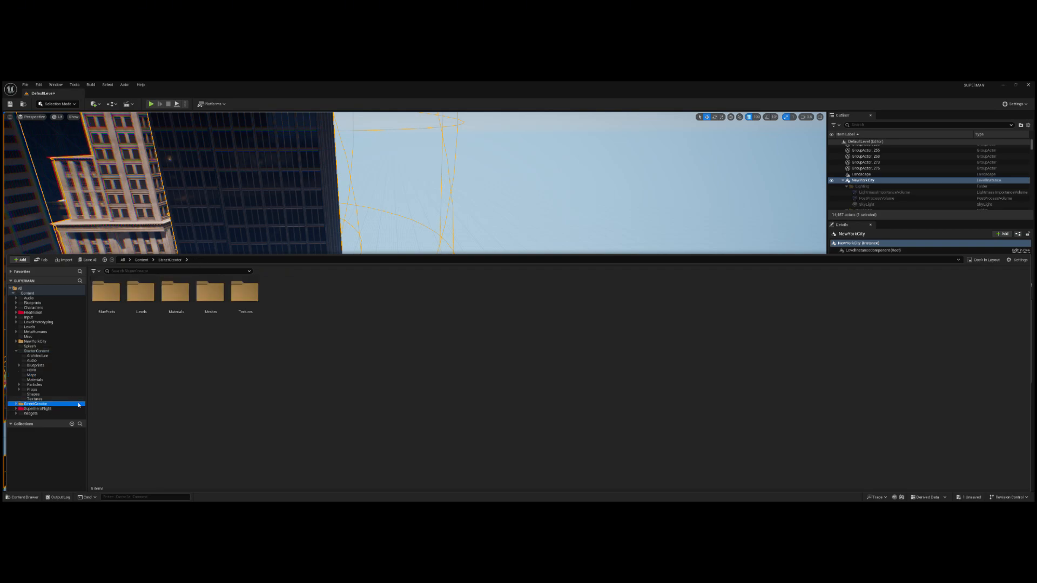
{"action": "left_click", "coordinate": [30, 342]}
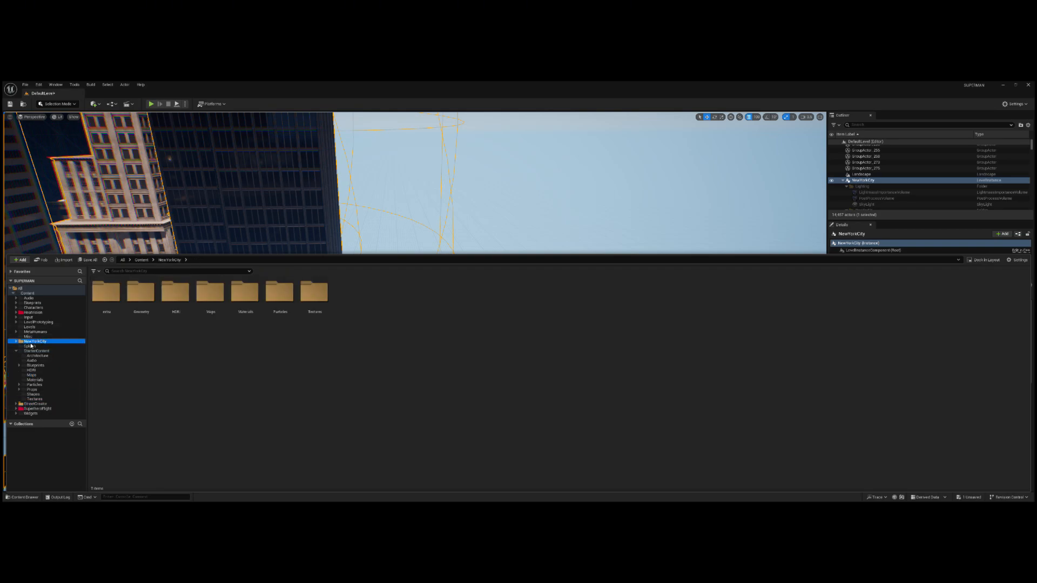
{"action": "left_click", "coordinate": [31, 312]}
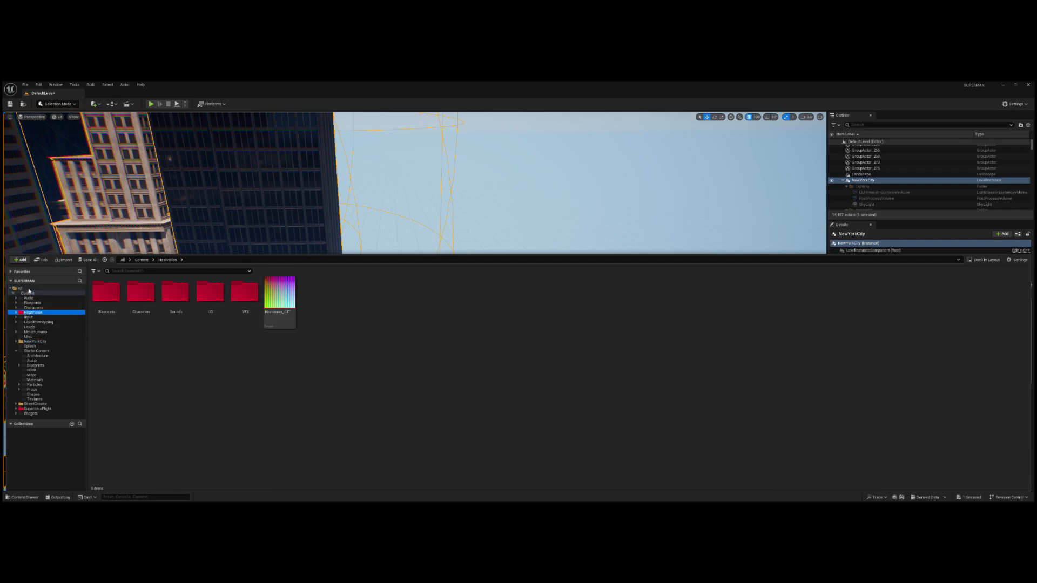
{"action": "left_click", "coordinate": [29, 289]}
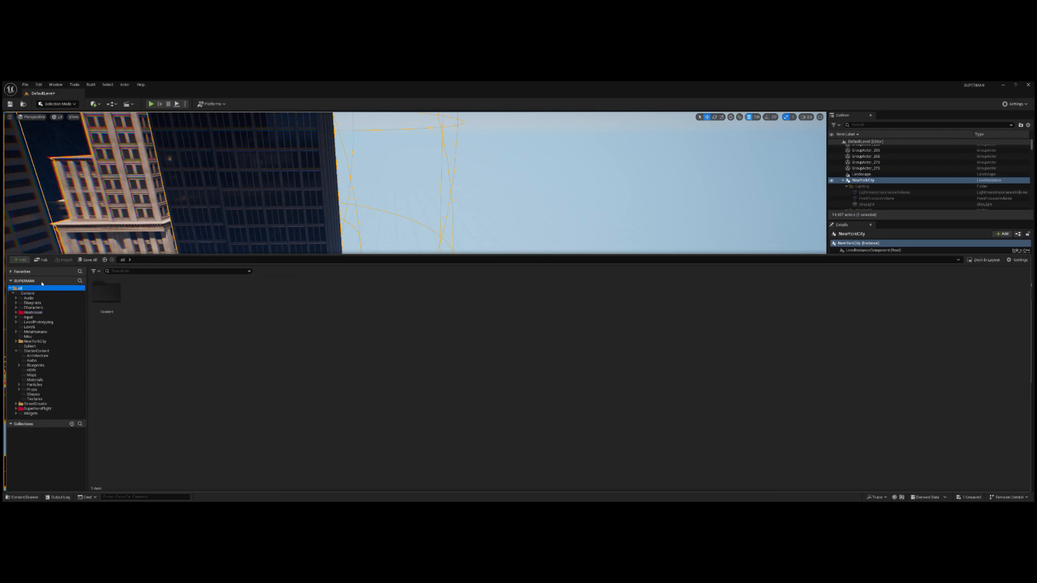
{"action": "left_click", "coordinate": [10, 272]}
{"action": "left_click", "coordinate": [10, 272]}
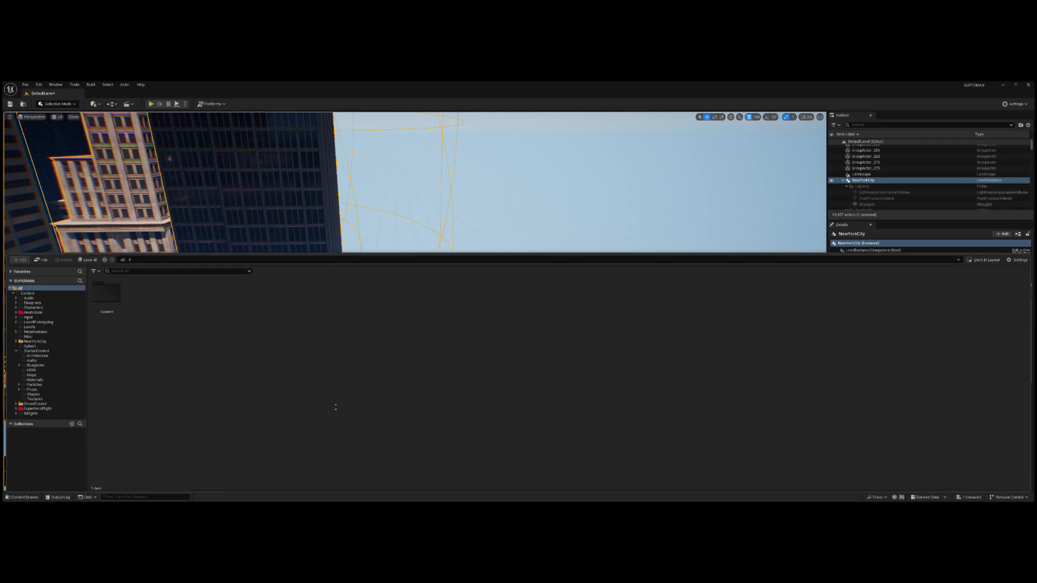
- Reduce the content drawer's height, view the HeatVision folder again and hide the drawer
{"action": "left_click_drag", "start_coordinate": [328, 258], "coordinate": [340, 357]}
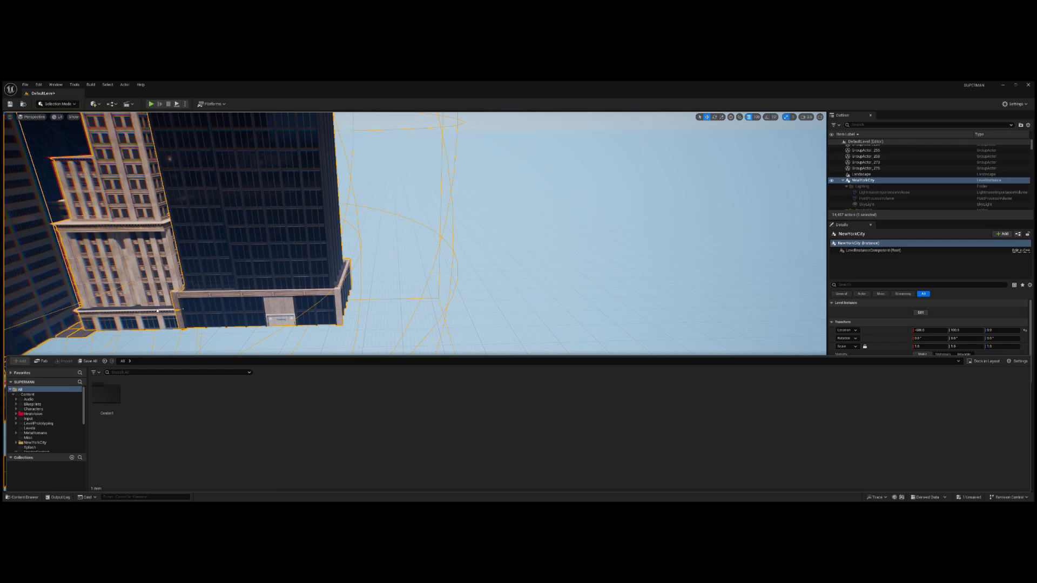
{"action": "left_click", "coordinate": [55, 415]}
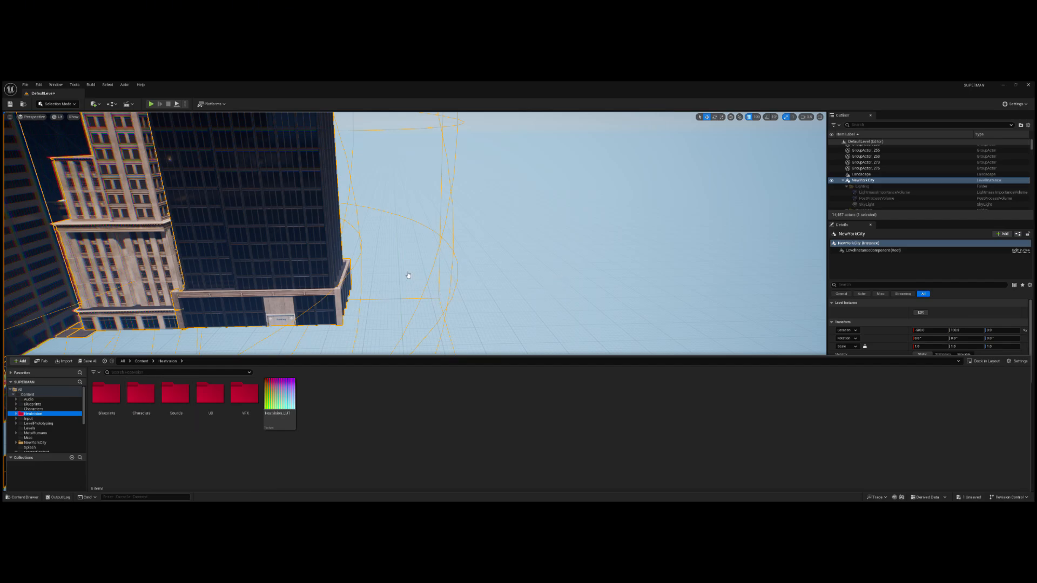
{"action": "key", "text": "ctrl+space"}
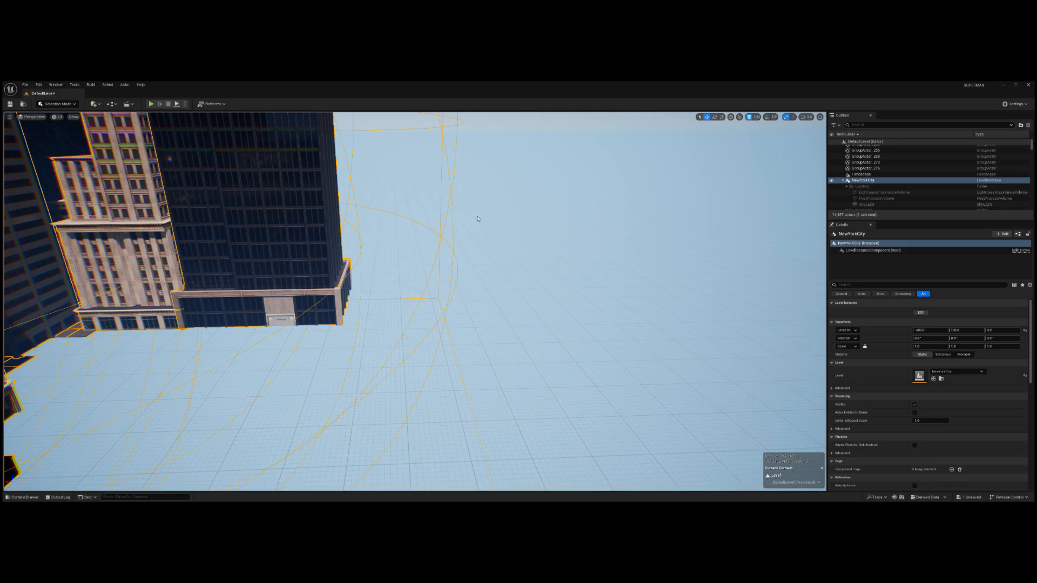